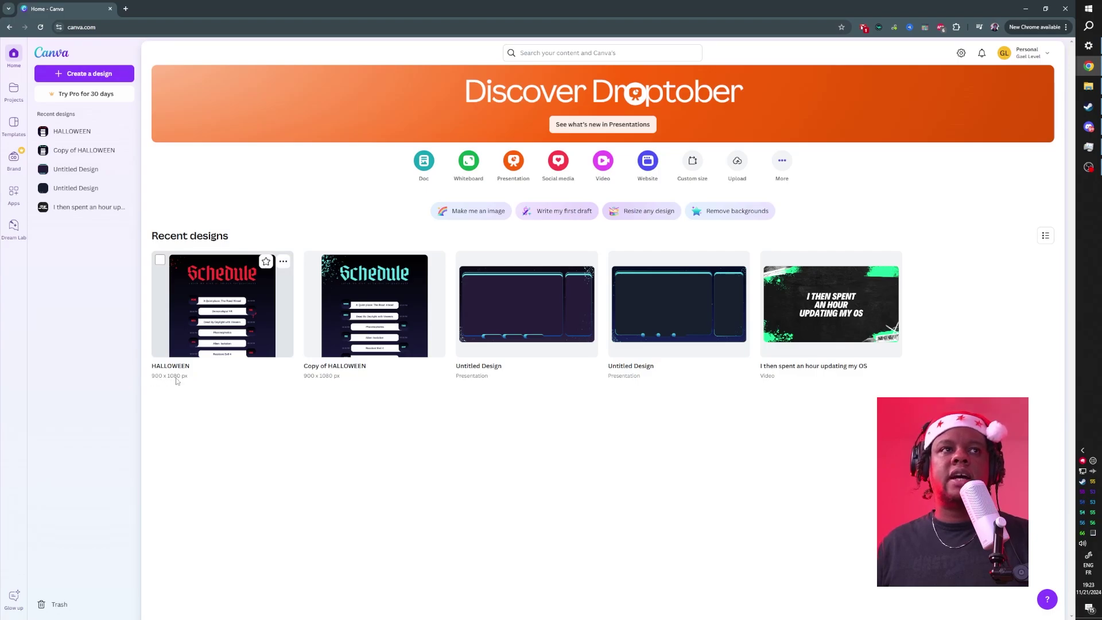
Step: Create a blank custom-size design of 900 × 1080 px
{"action": "left_click", "coordinate": [77, 76]}
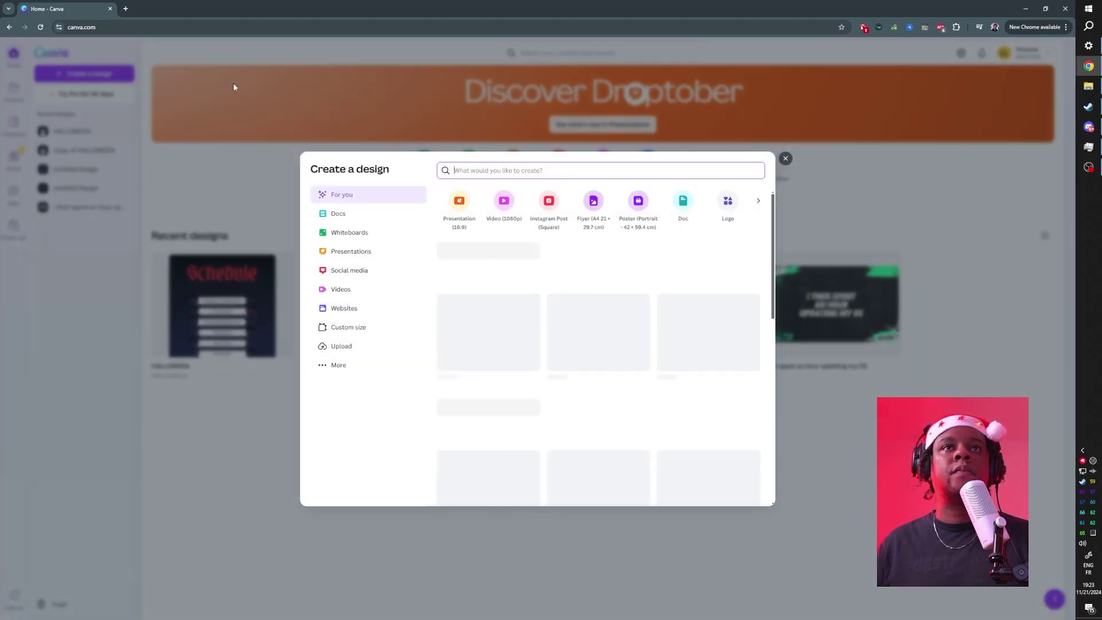
{"action": "left_click", "coordinate": [339, 328]}
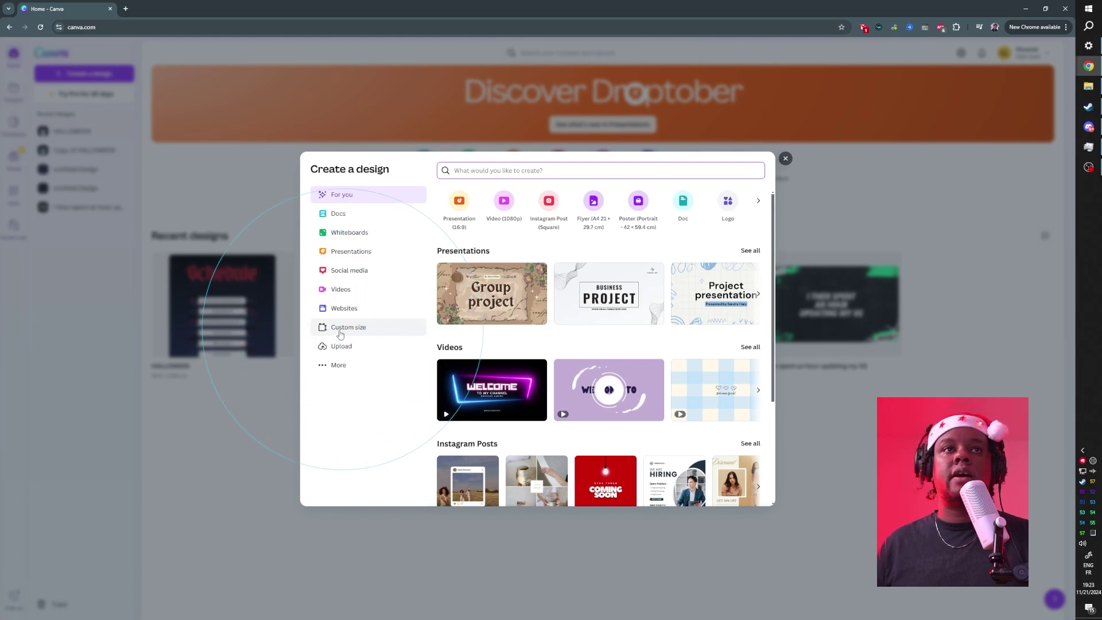
{"action": "key", "text": "Tab"}
{"action": "type", "text": "1"}
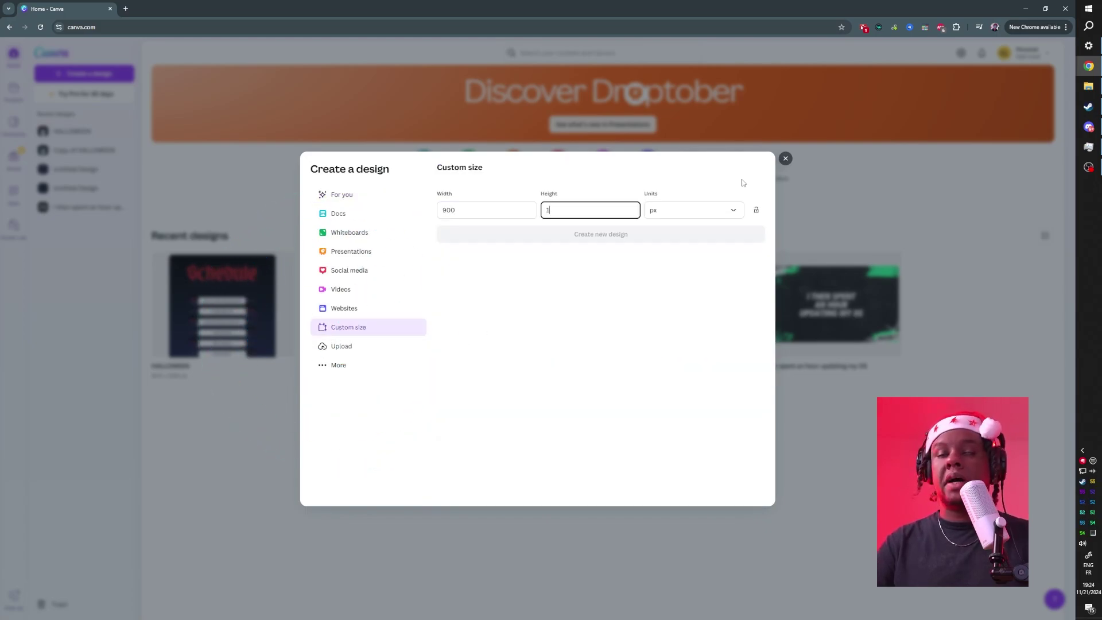
{"action": "type", "text": "080"}
{"action": "left_click", "coordinate": [608, 234]}
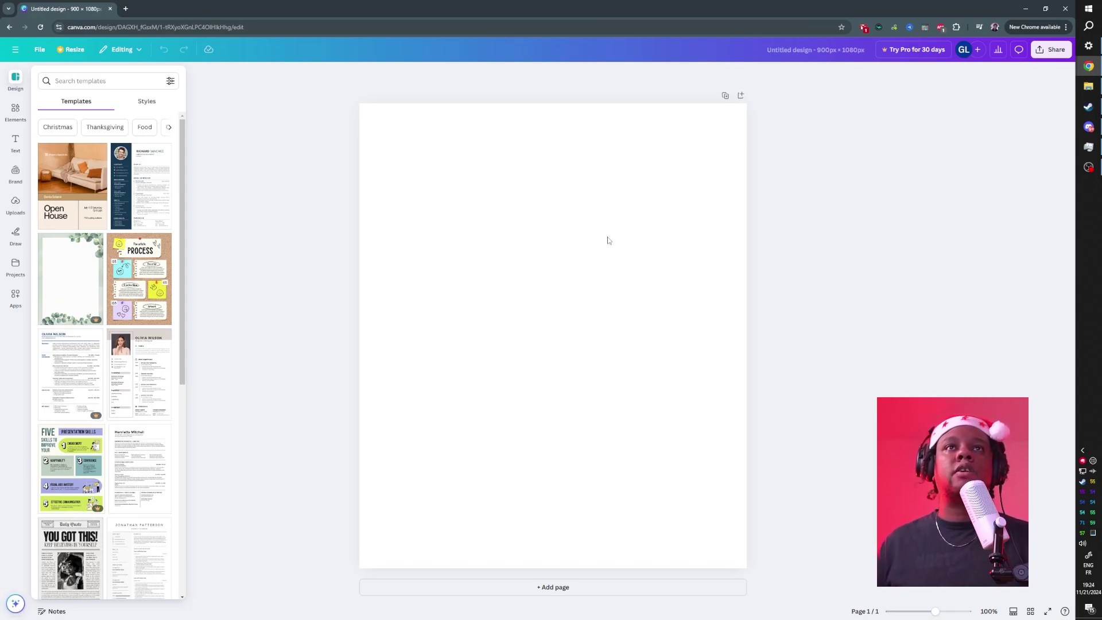
Step: Make the page background dark grey after briefly trying bright red, then bring up the Text panel
{"action": "left_click", "coordinate": [608, 240]}
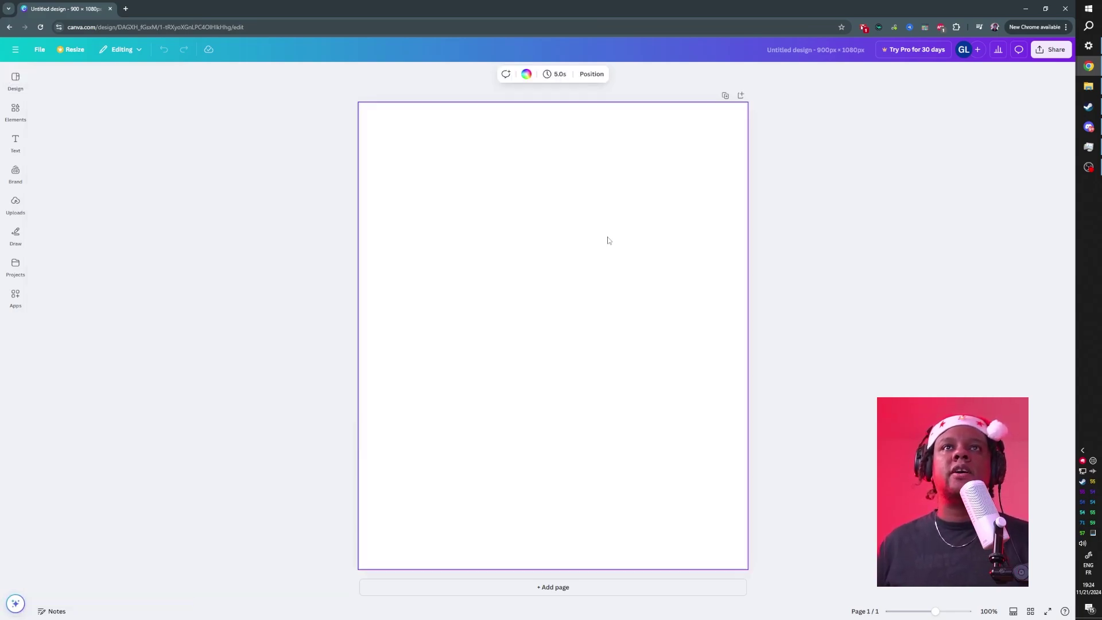
{"action": "left_click", "coordinate": [534, 236]}
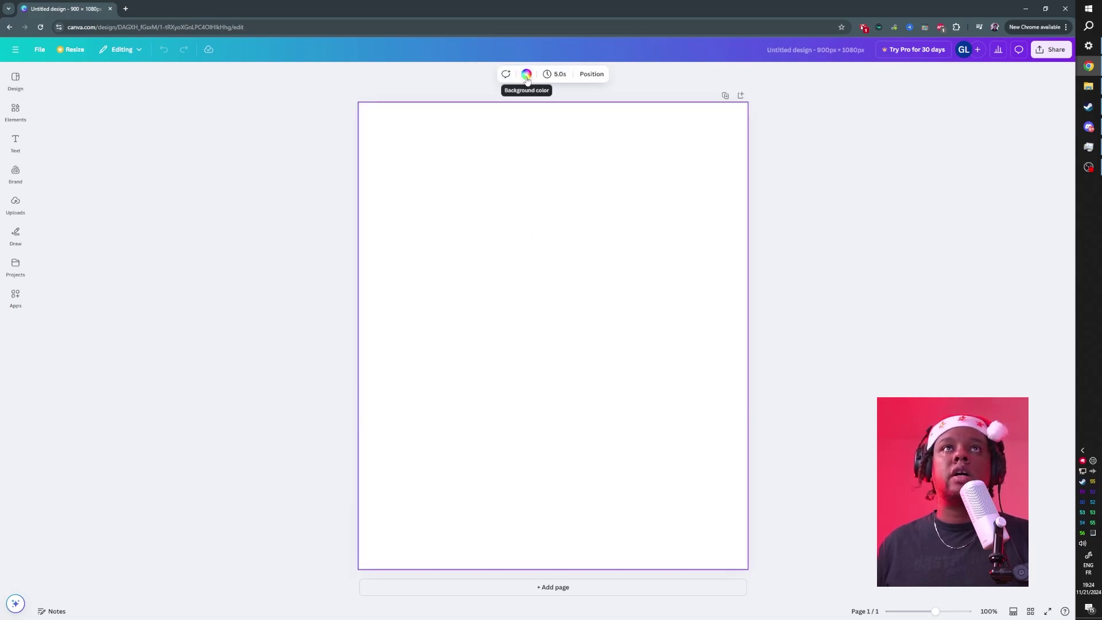
{"action": "left_click", "coordinate": [526, 75]}
{"action": "left_click", "coordinate": [73, 251]}
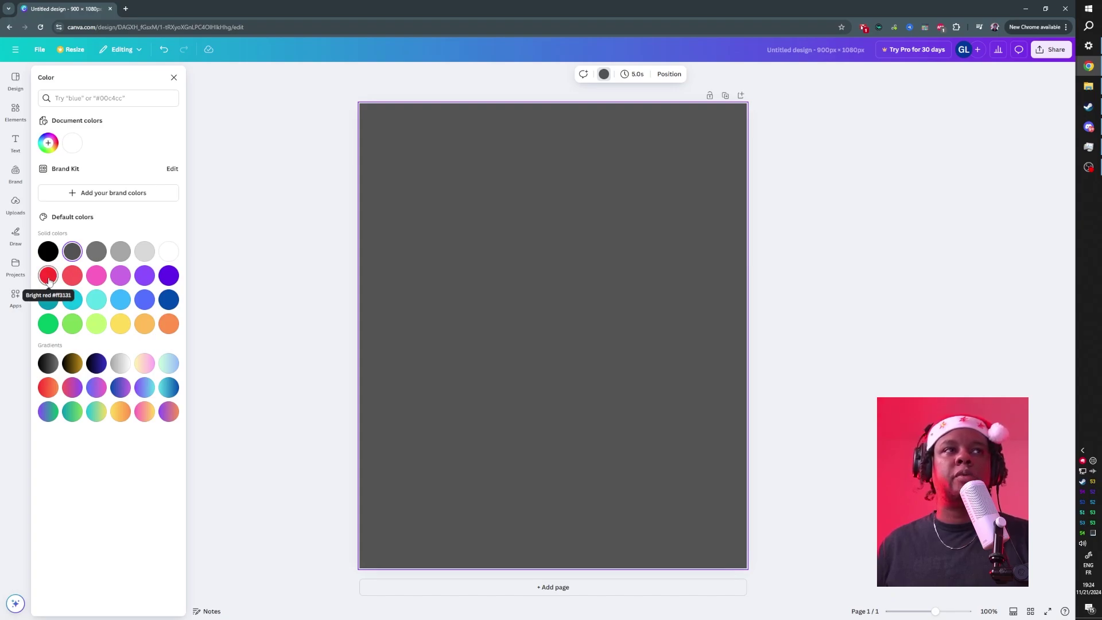
{"action": "left_click", "coordinate": [49, 280]}
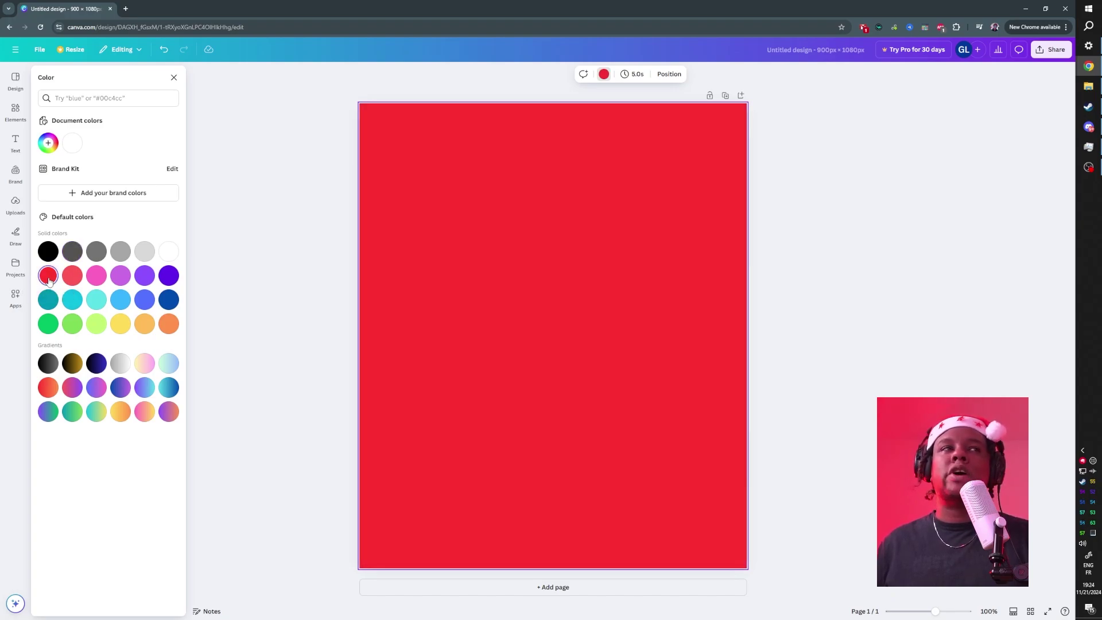
{"action": "left_click", "coordinate": [72, 253]}
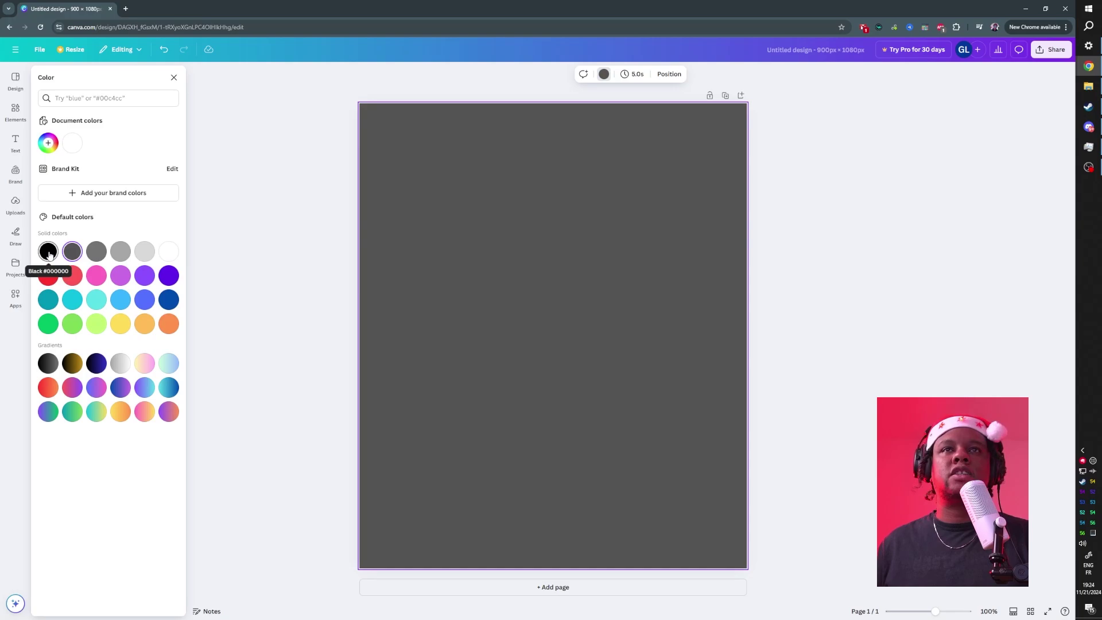
{"action": "left_click", "coordinate": [302, 225]}
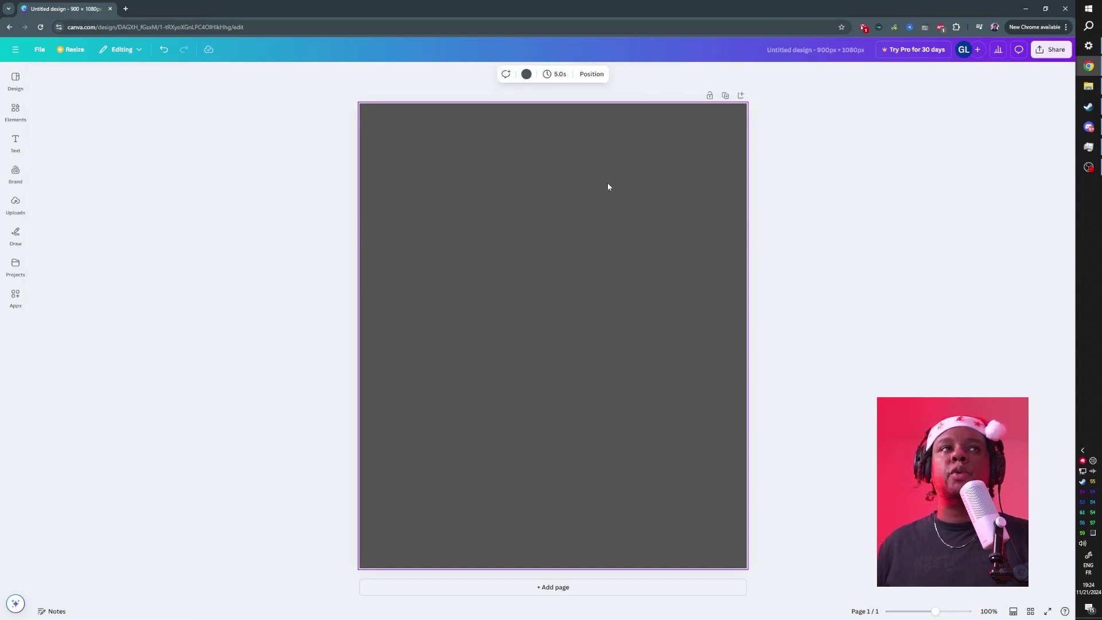
{"action": "left_click", "coordinate": [15, 142]}
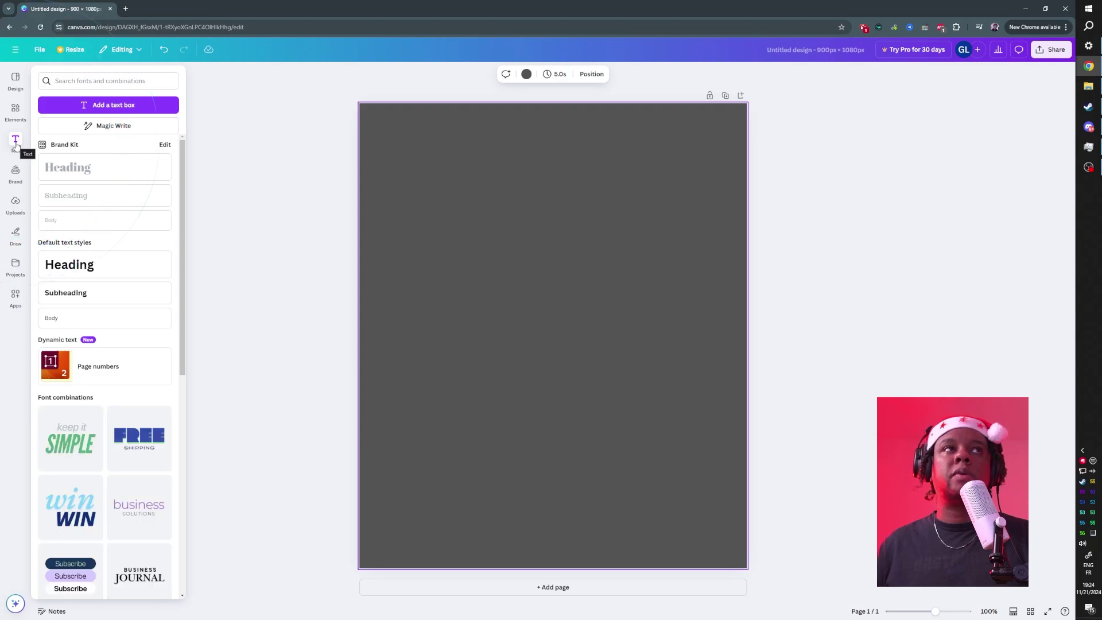
Step: Add a white 'SCHEDULE' text box, enlarge it to size 73, and move it near the page top
{"action": "left_click", "coordinate": [94, 107]}
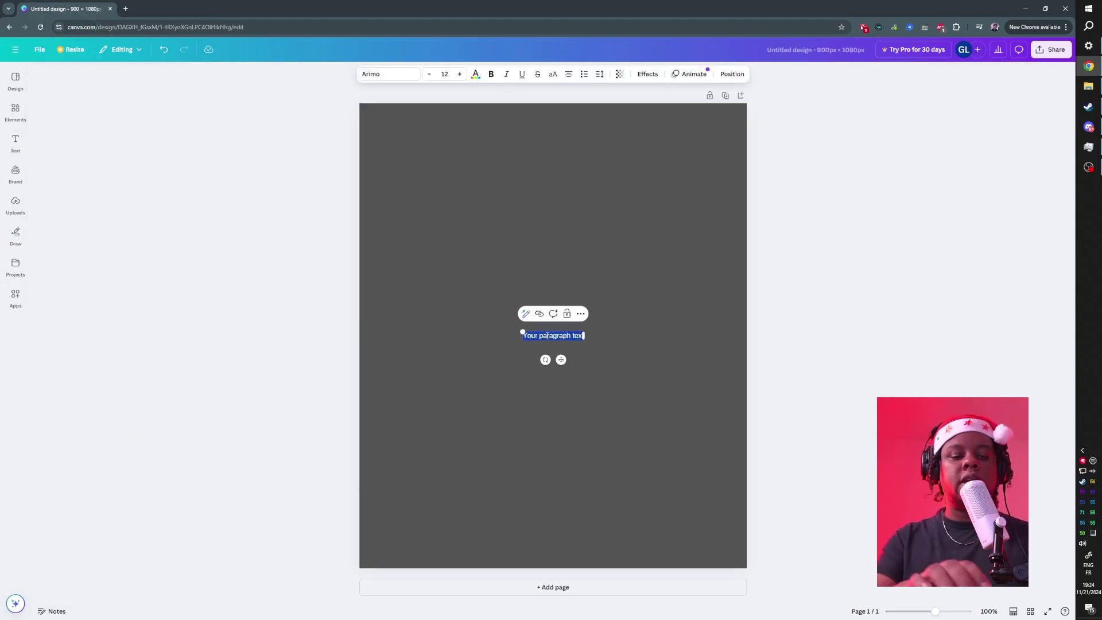
{"action": "type", "text": "SCHEDULE"}
{"action": "key", "text": "ctrl+a"}
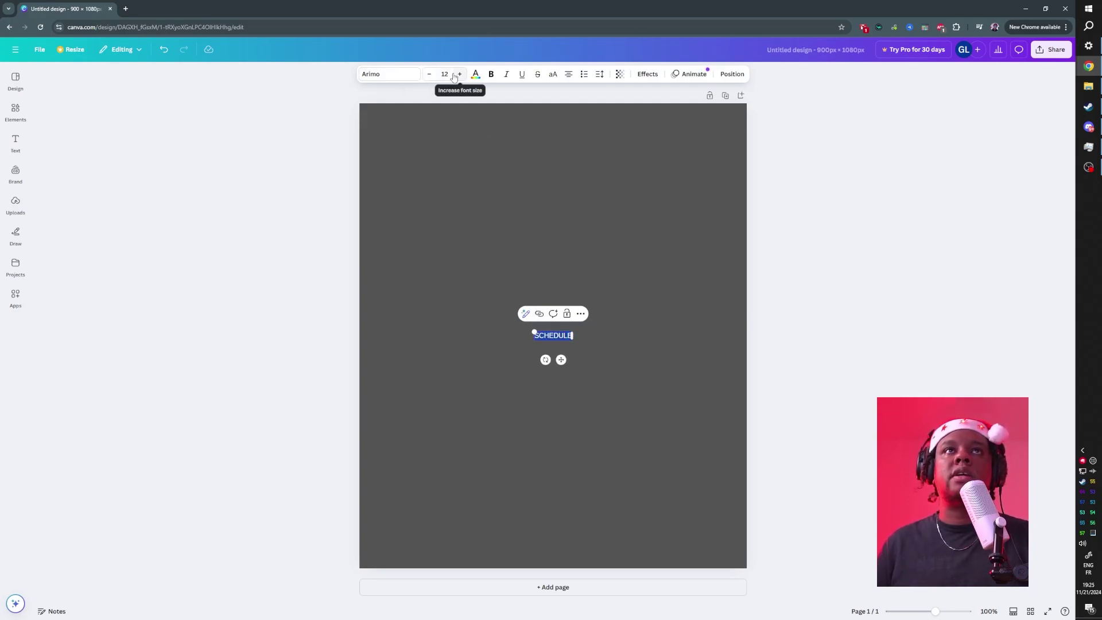
{"action": "left_click_drag", "start_coordinate": [456, 76], "coordinate": [460, 79]}
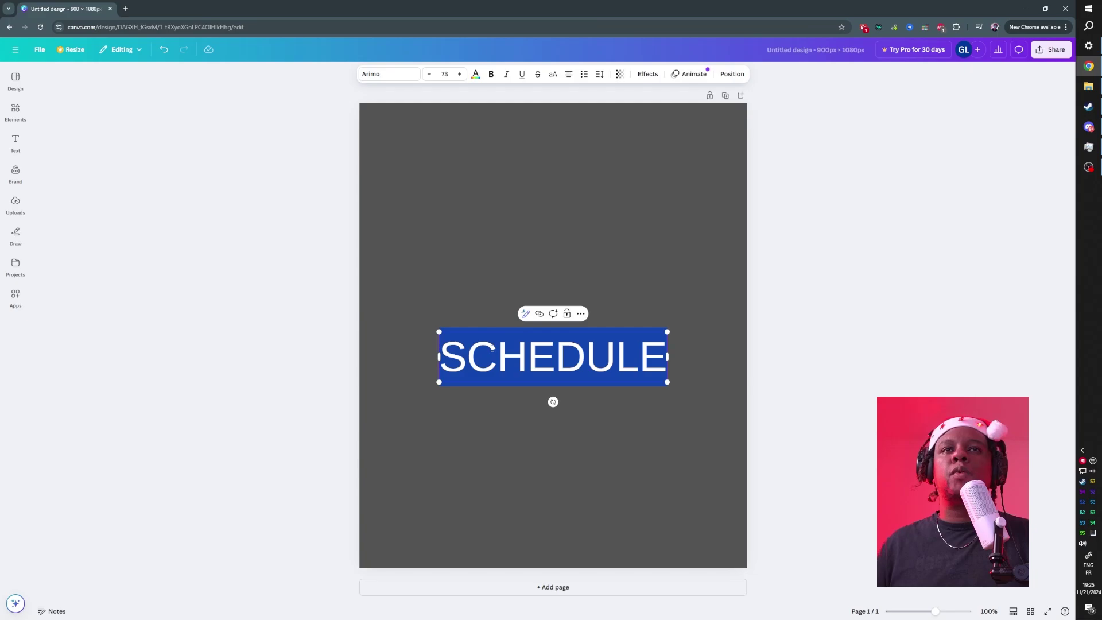
{"action": "left_click", "coordinate": [391, 348]}
{"action": "left_click_drag", "start_coordinate": [528, 359], "coordinate": [526, 170]}
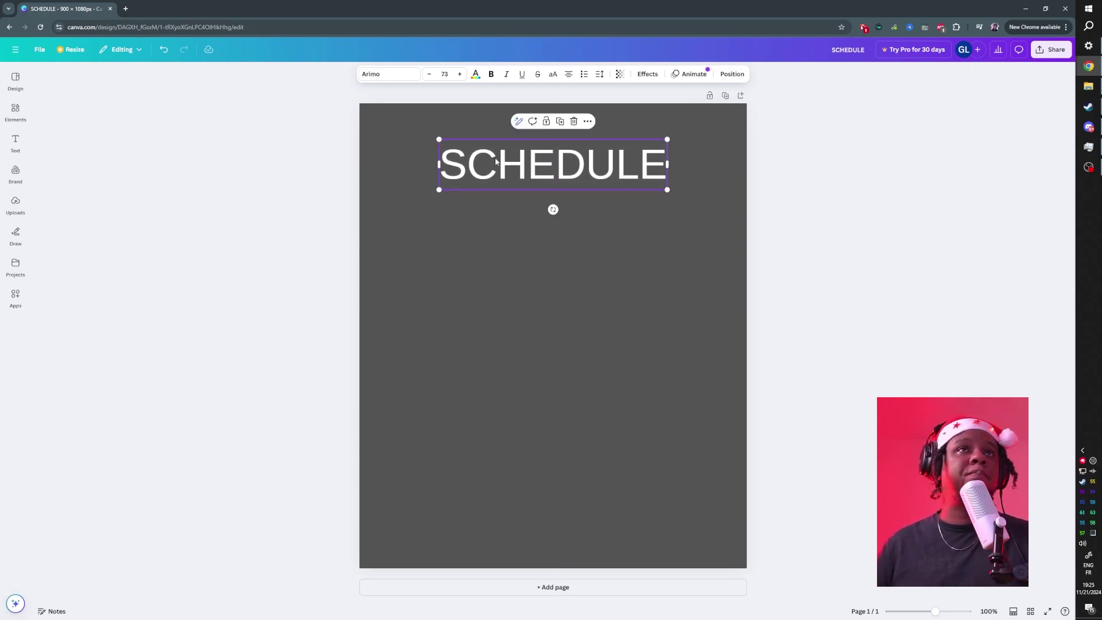
Step: Change the Schedule title's font to Lemon Tuesday from the handwriting fonts
{"action": "left_click", "coordinate": [389, 74]}
{"action": "left_click", "coordinate": [57, 139]}
{"action": "scroll", "coordinate": [122, 387], "scroll_direction": "down", "scroll_amount": 10}
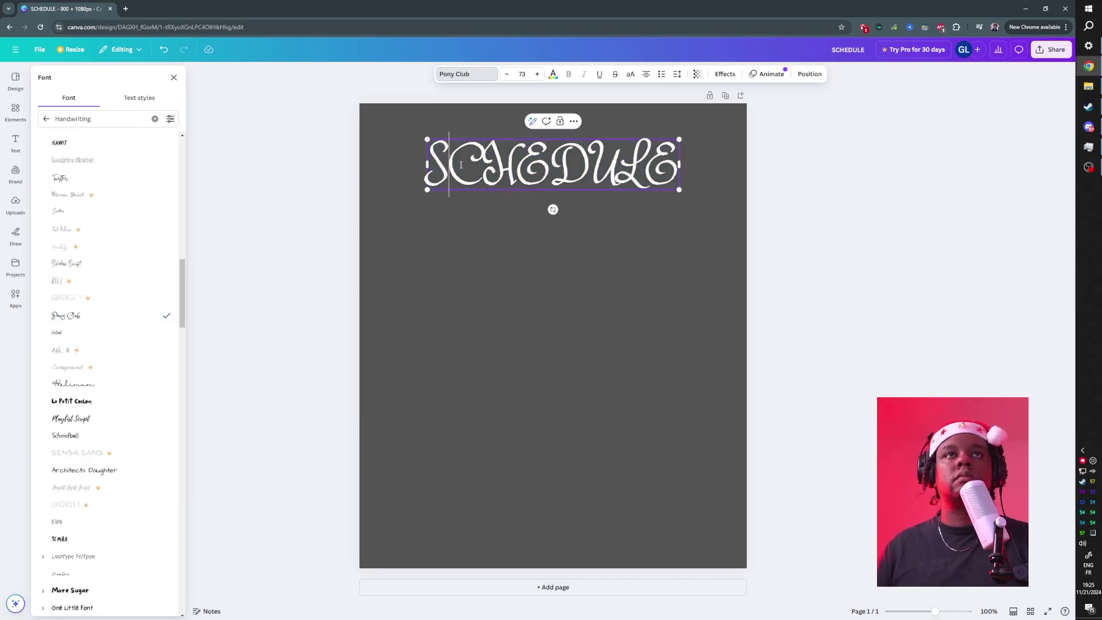
{"action": "scroll", "coordinate": [122, 388], "scroll_direction": "down", "scroll_amount": 5}
{"action": "left_click", "coordinate": [115, 319]}
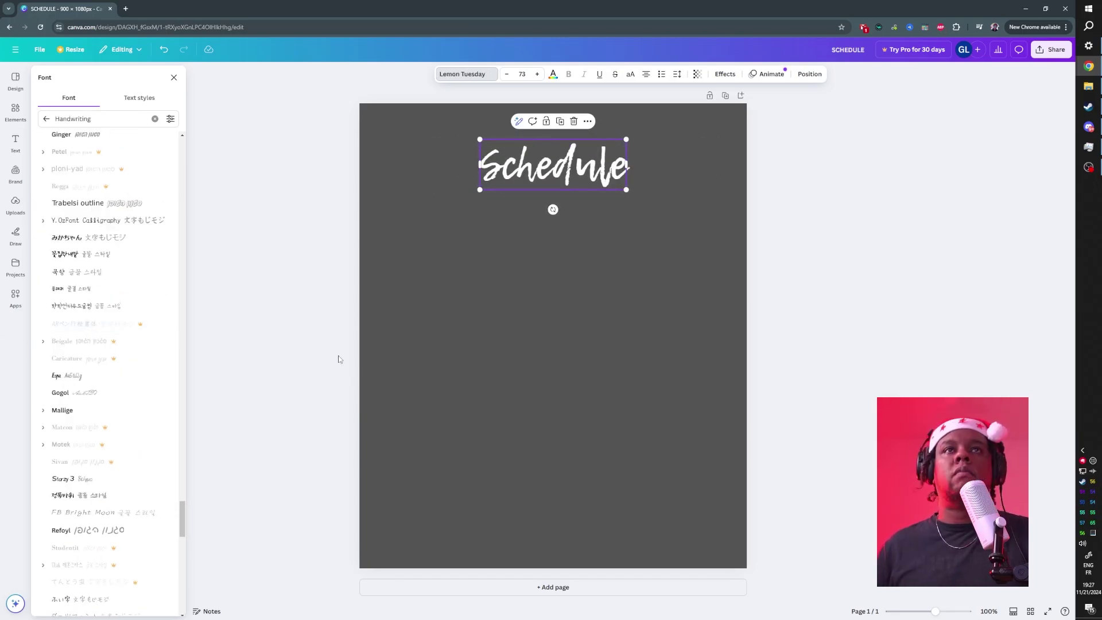
Step: Enlarge the Schedule title to size 126 and centre it near the top
{"action": "left_click_drag", "start_coordinate": [478, 187], "coordinate": [416, 275]}
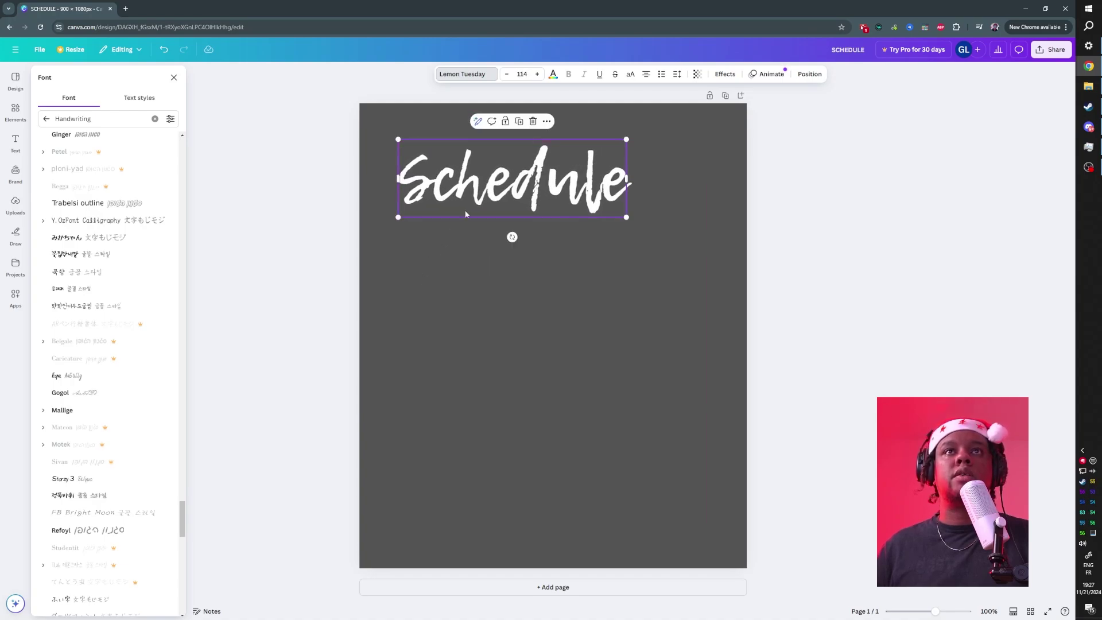
{"action": "left_click_drag", "start_coordinate": [492, 194], "coordinate": [535, 194]}
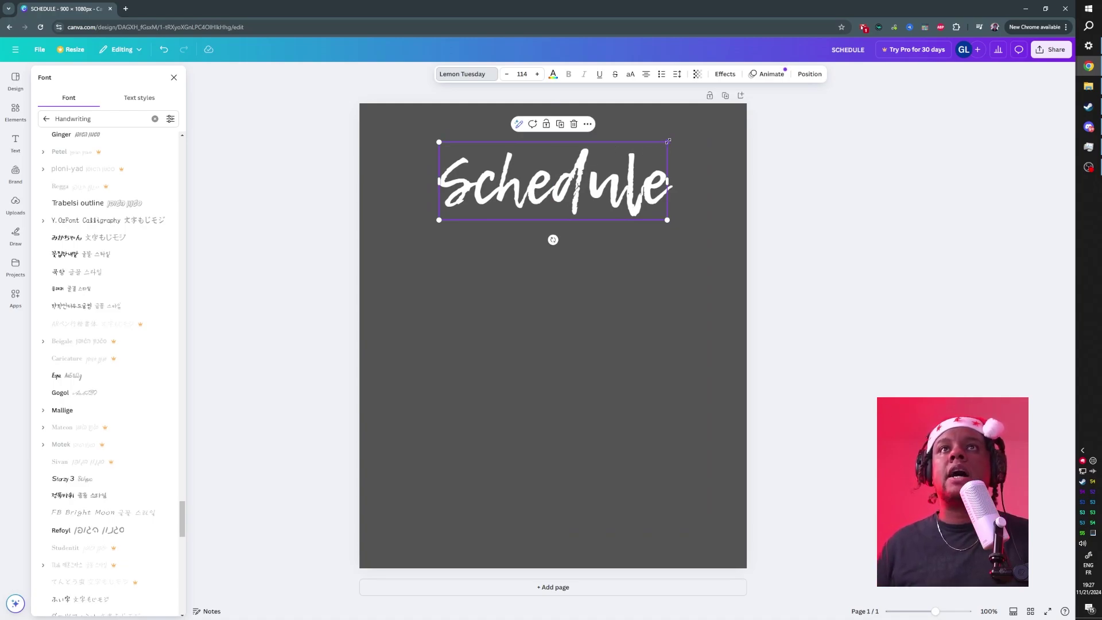
{"action": "left_click_drag", "start_coordinate": [668, 140], "coordinate": [691, 125]}
{"action": "left_click_drag", "start_coordinate": [527, 184], "coordinate": [515, 173]}
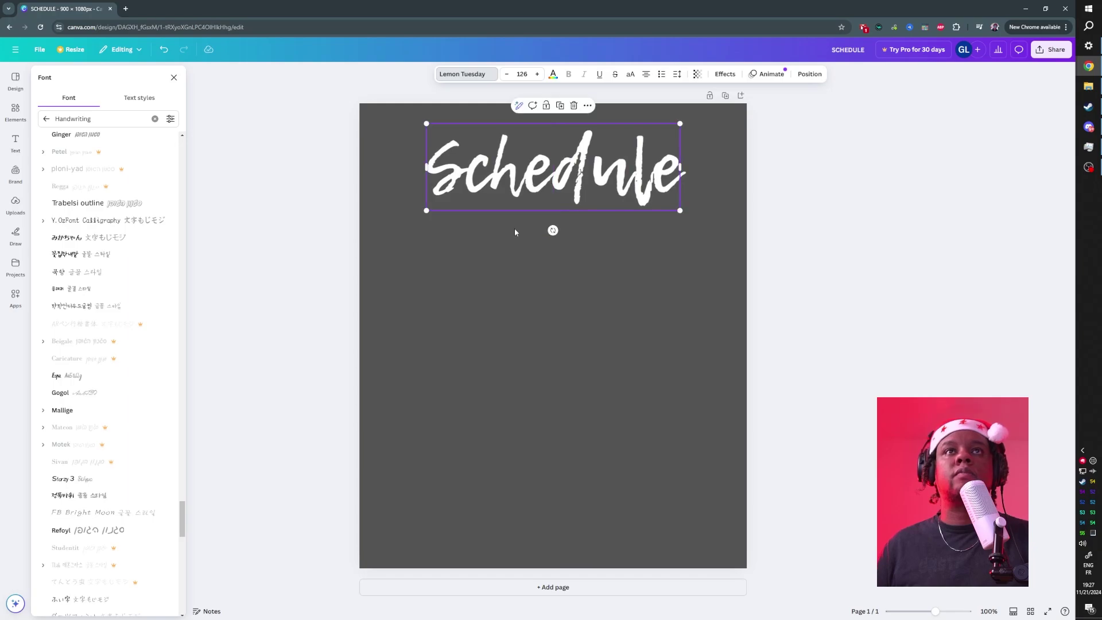
{"action": "left_click", "coordinate": [445, 273]}
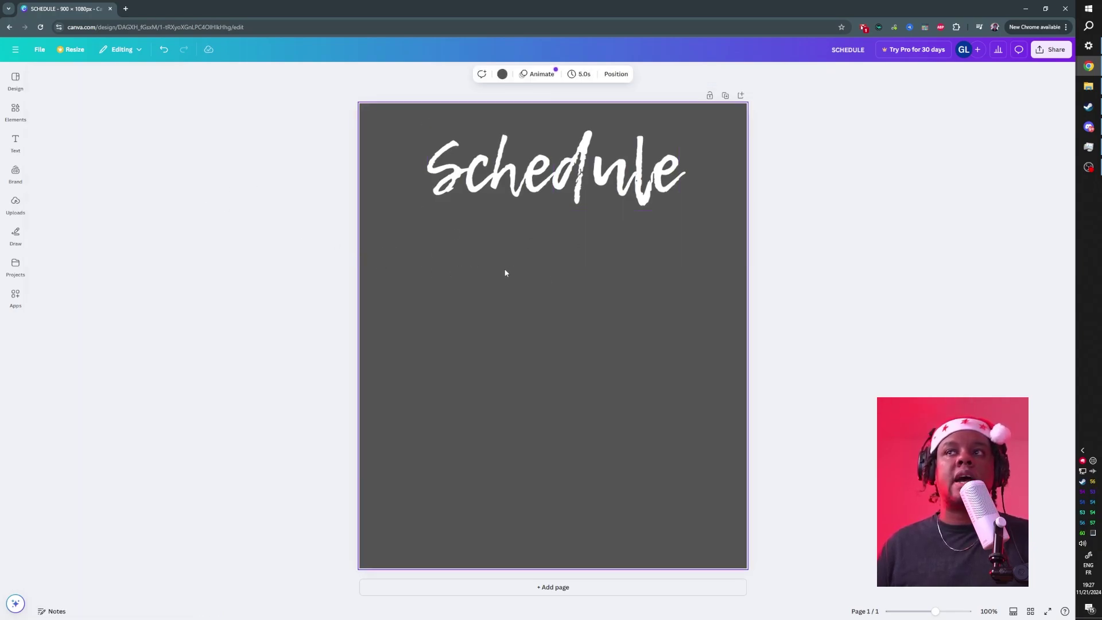
Step: Deselect the page and open the Elements library of shapes and graphics
{"action": "left_click", "coordinate": [100, 149]}
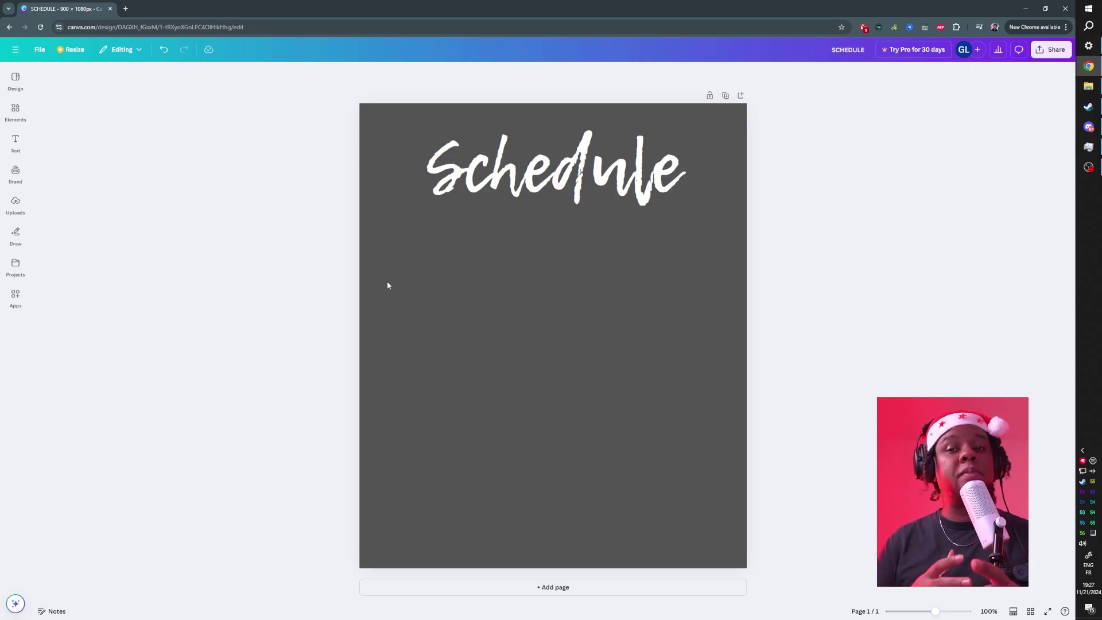
{"action": "left_click", "coordinate": [18, 108]}
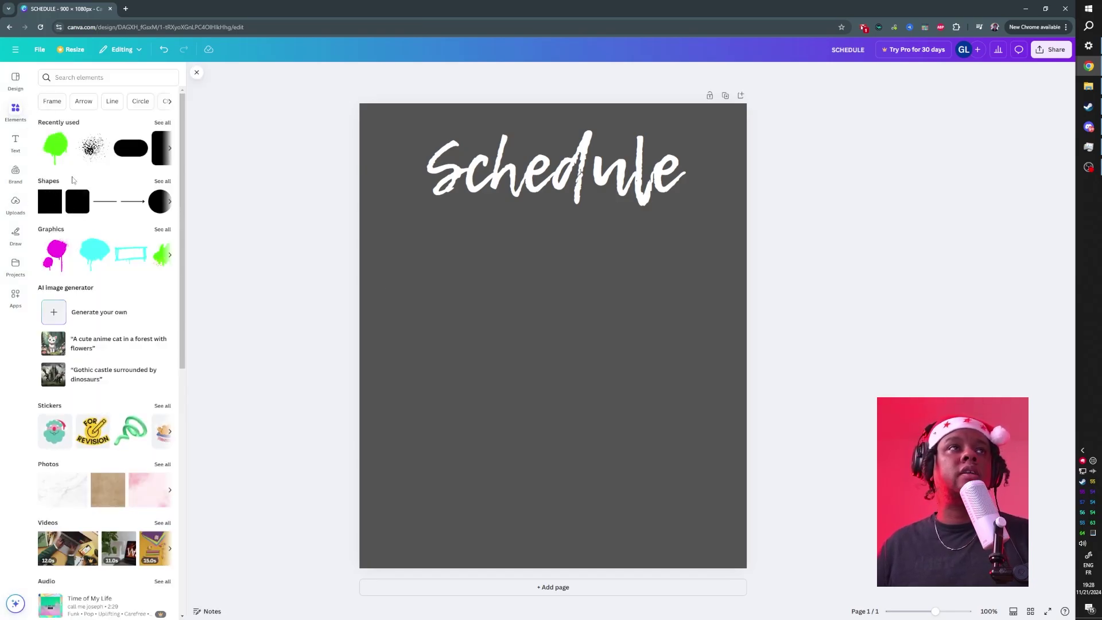
Step: Add a rounded square and shrink it into a small badge beneath the title
{"action": "left_click", "coordinate": [77, 204]}
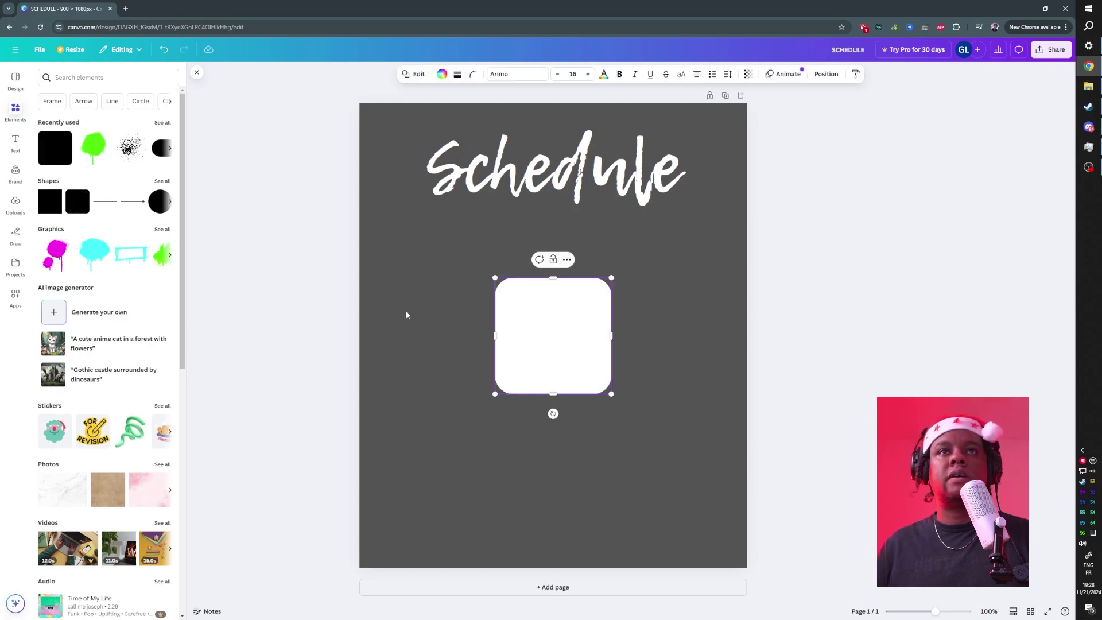
{"action": "left_click_drag", "start_coordinate": [493, 335], "coordinate": [468, 337]}
{"action": "key", "text": "ctrl+z"}
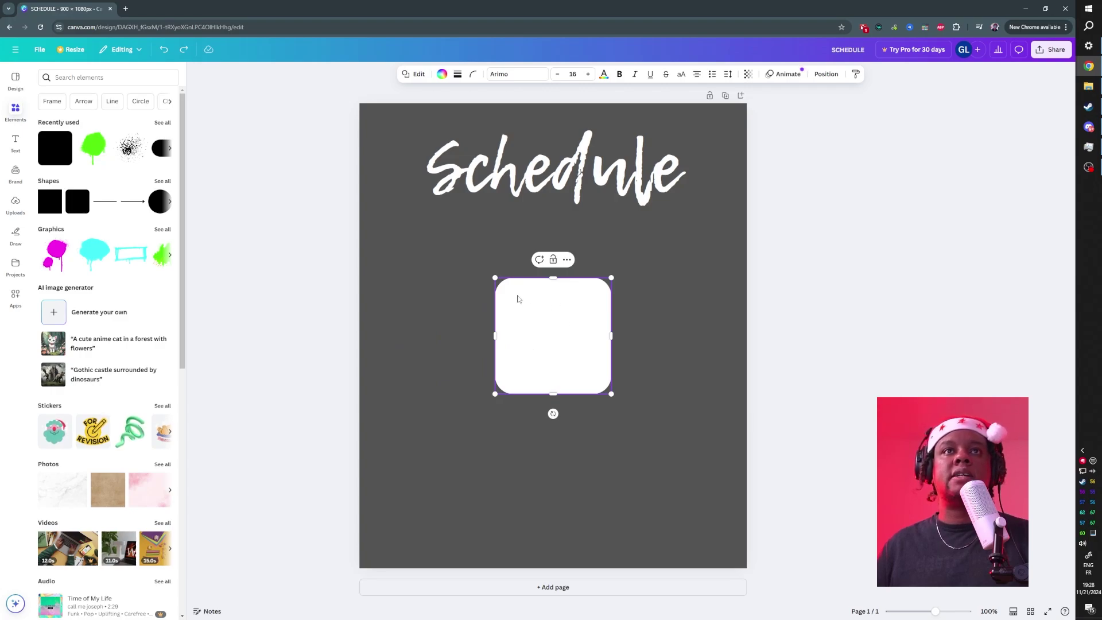
{"action": "left_click_drag", "start_coordinate": [515, 296], "coordinate": [434, 251]}
{"action": "left_click_drag", "start_coordinate": [530, 349], "coordinate": [463, 259]}
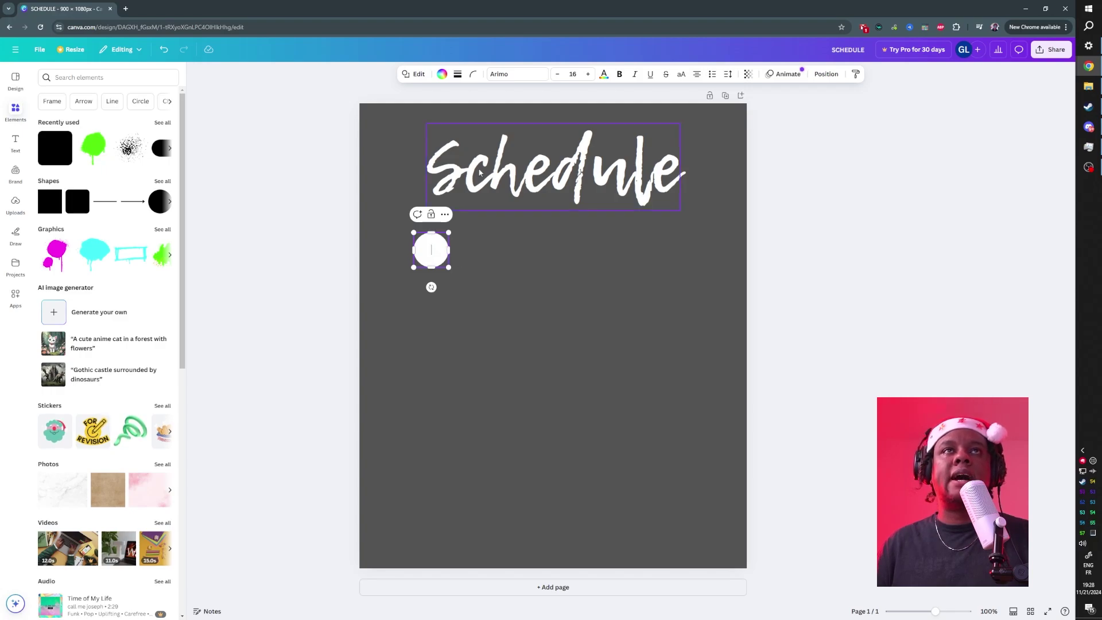
Step: Set the square's corner rounding to 25 and shrink it a little more
{"action": "left_click", "coordinate": [472, 76]}
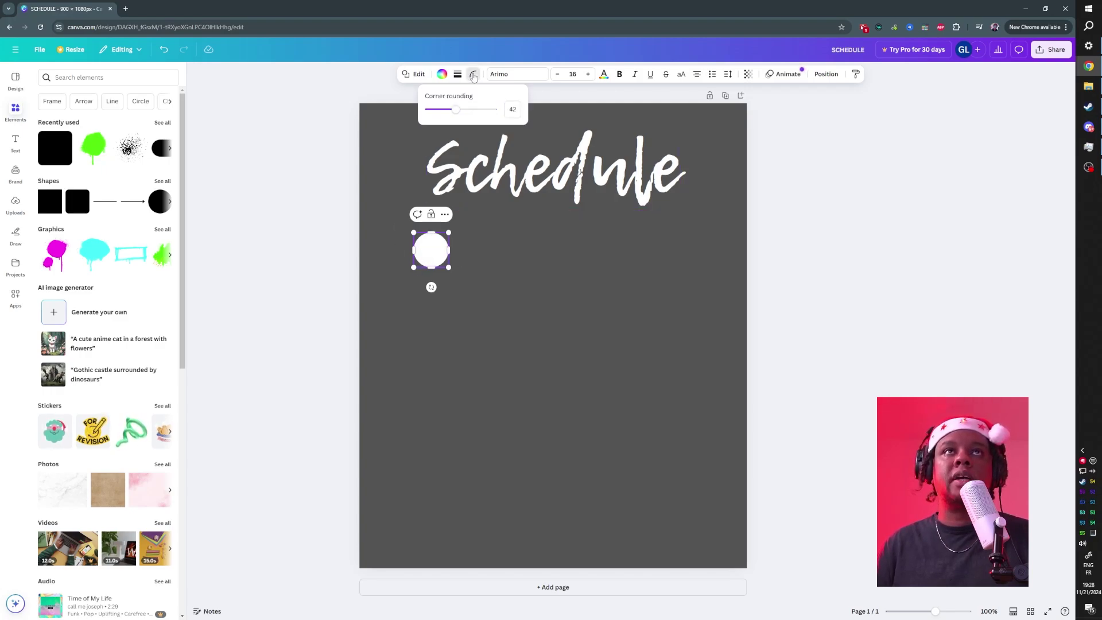
{"action": "left_click_drag", "start_coordinate": [460, 109], "coordinate": [445, 114]}
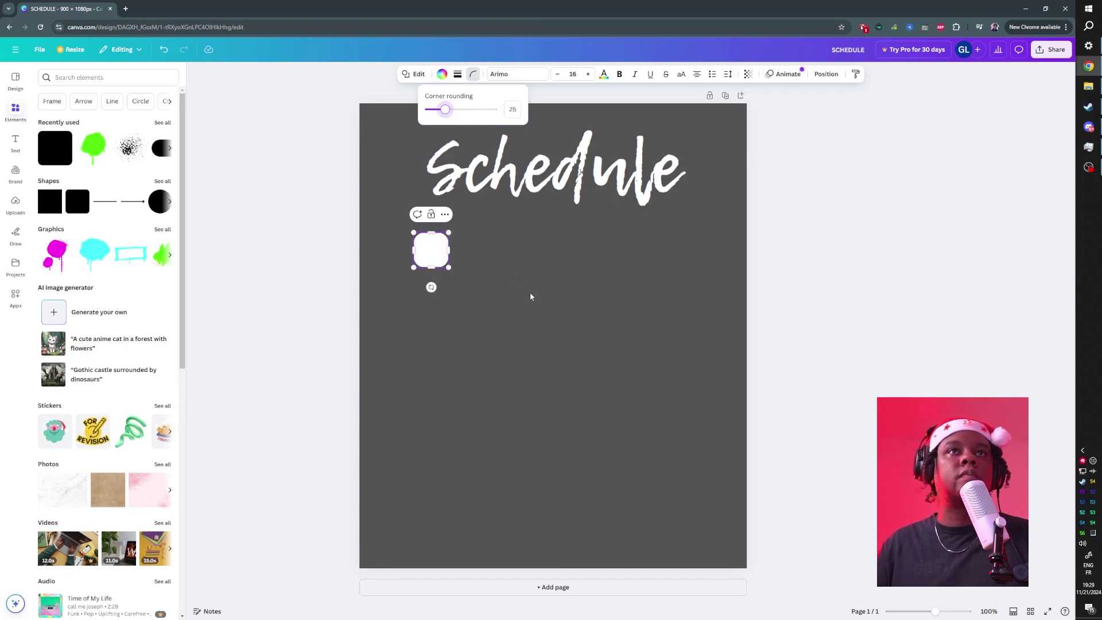
{"action": "left_click_drag", "start_coordinate": [448, 267], "coordinate": [437, 256]}
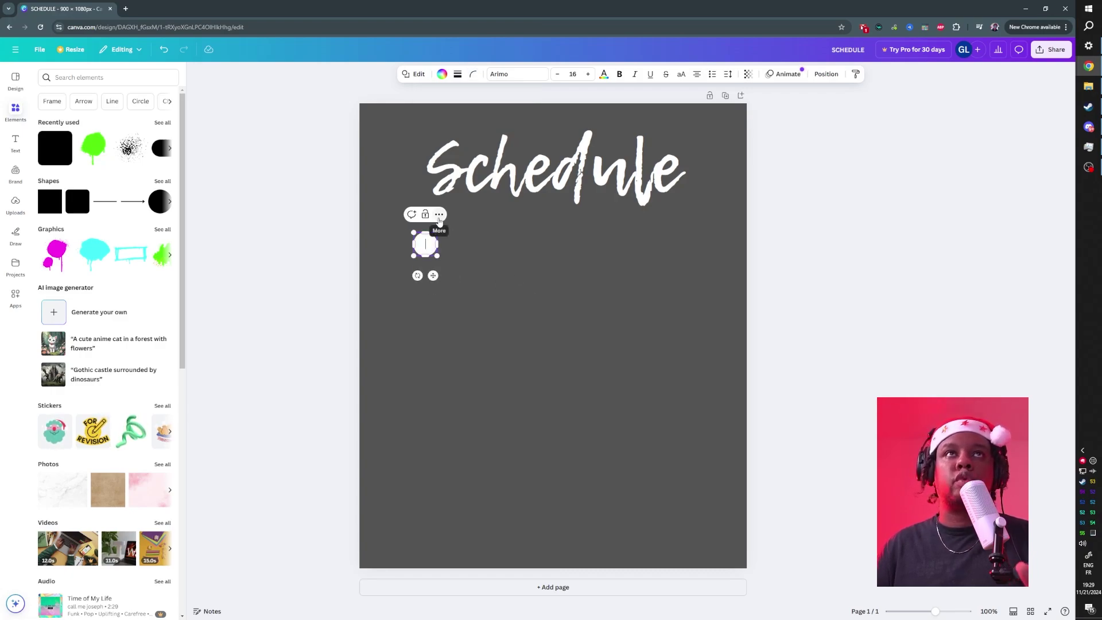
Step: Round the small square more, then add a wide, short black bar beneath it
{"action": "left_click", "coordinate": [473, 75]}
{"action": "left_click_drag", "start_coordinate": [439, 110], "coordinate": [440, 112]}
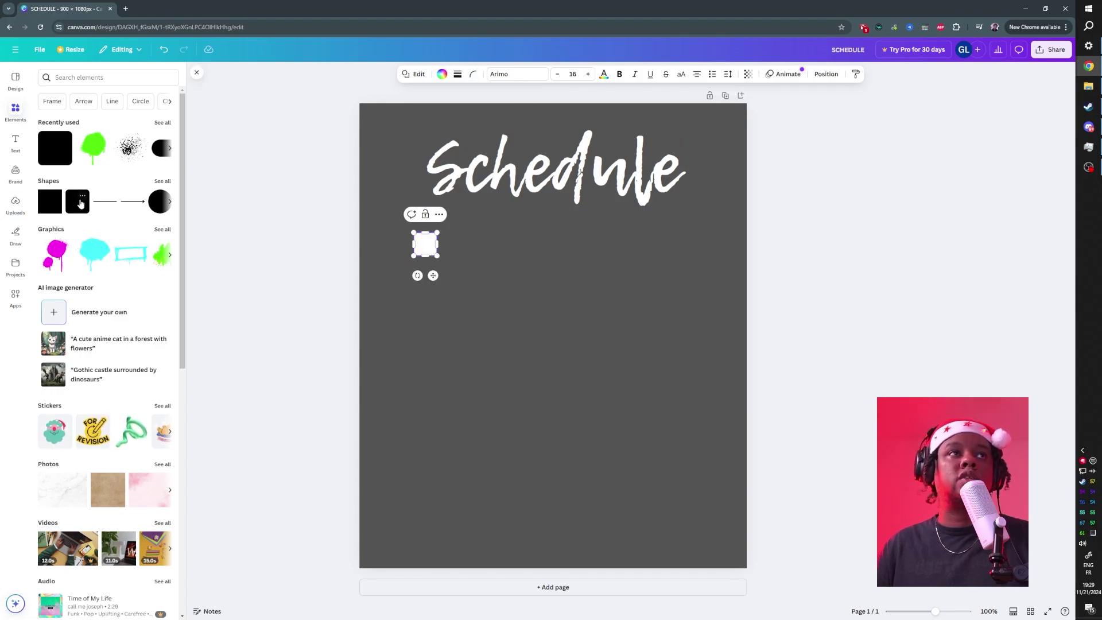
{"action": "left_click", "coordinate": [80, 208]}
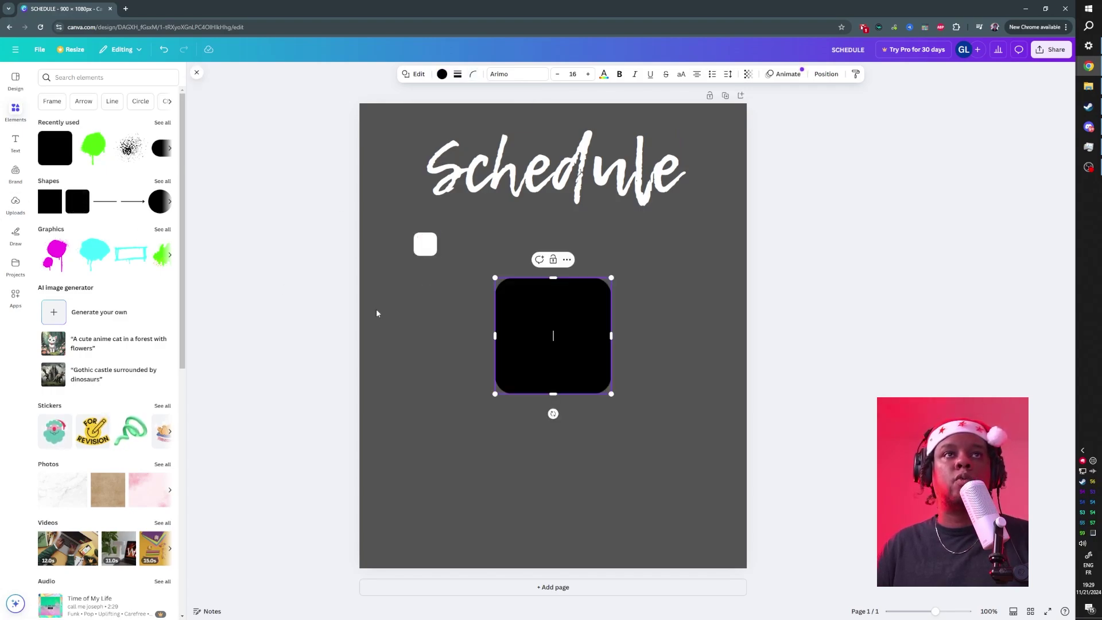
{"action": "left_click_drag", "start_coordinate": [495, 334], "coordinate": [407, 335]}
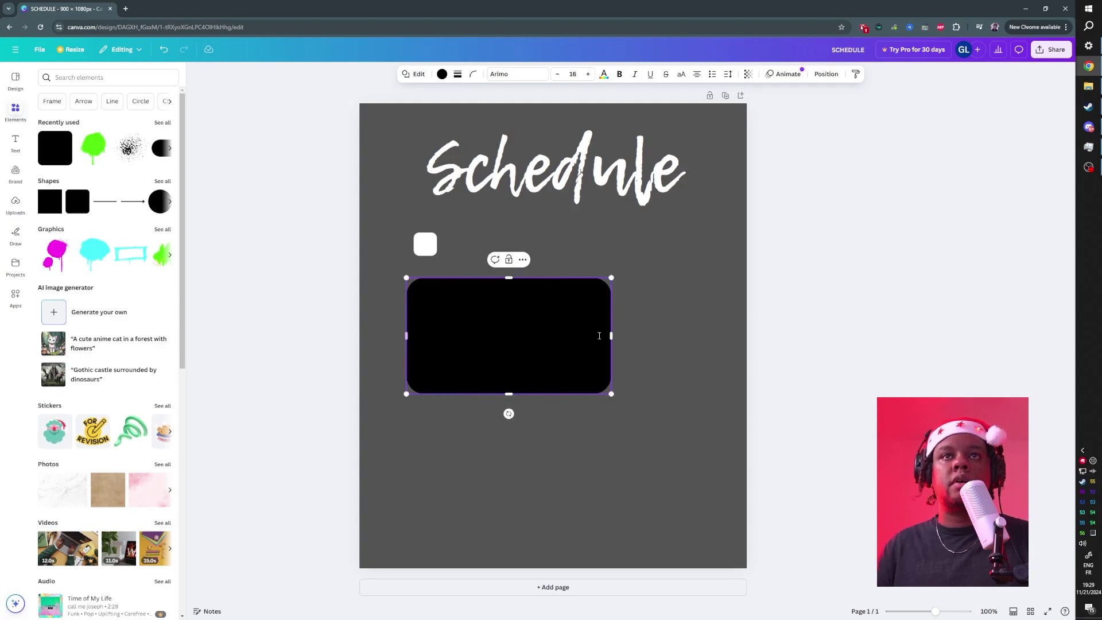
{"action": "left_click_drag", "start_coordinate": [510, 394], "coordinate": [559, 293]}
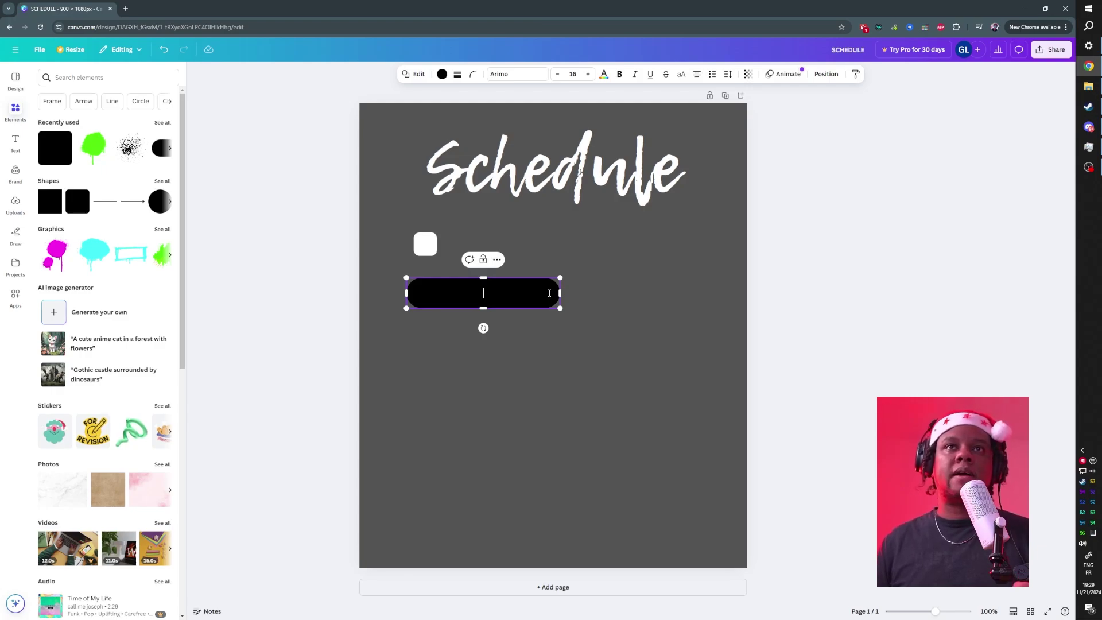
{"action": "left_click_drag", "start_coordinate": [559, 294], "coordinate": [554, 293]}
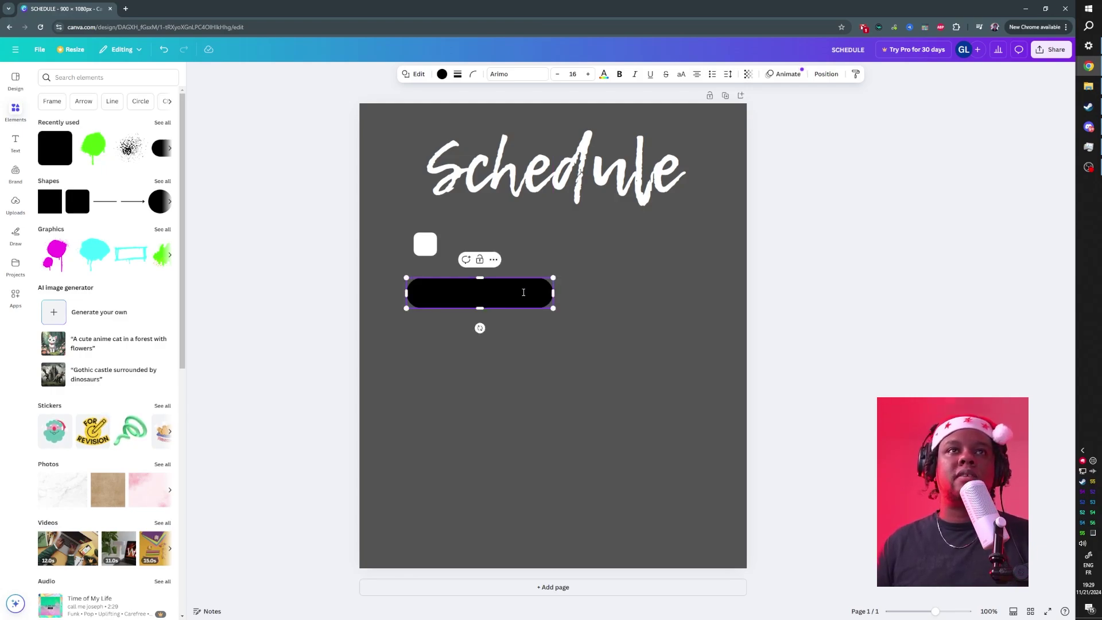
{"action": "left_click_drag", "start_coordinate": [406, 293], "coordinate": [414, 292]}
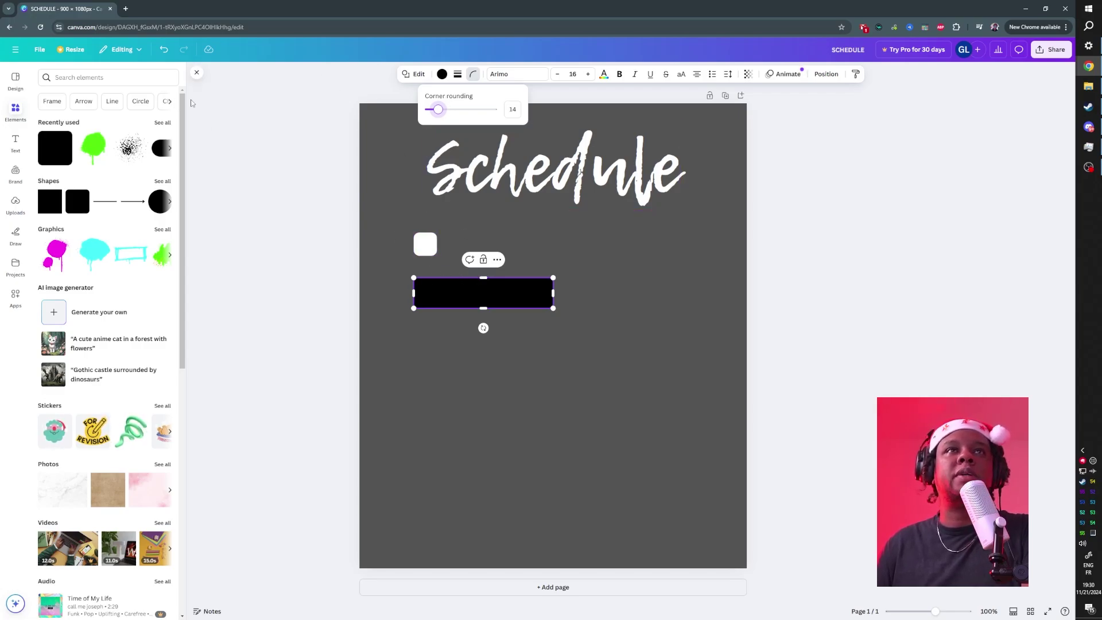
Step: Fill the bar white and set the small square on its top-left corner
{"action": "left_click", "coordinate": [441, 74]}
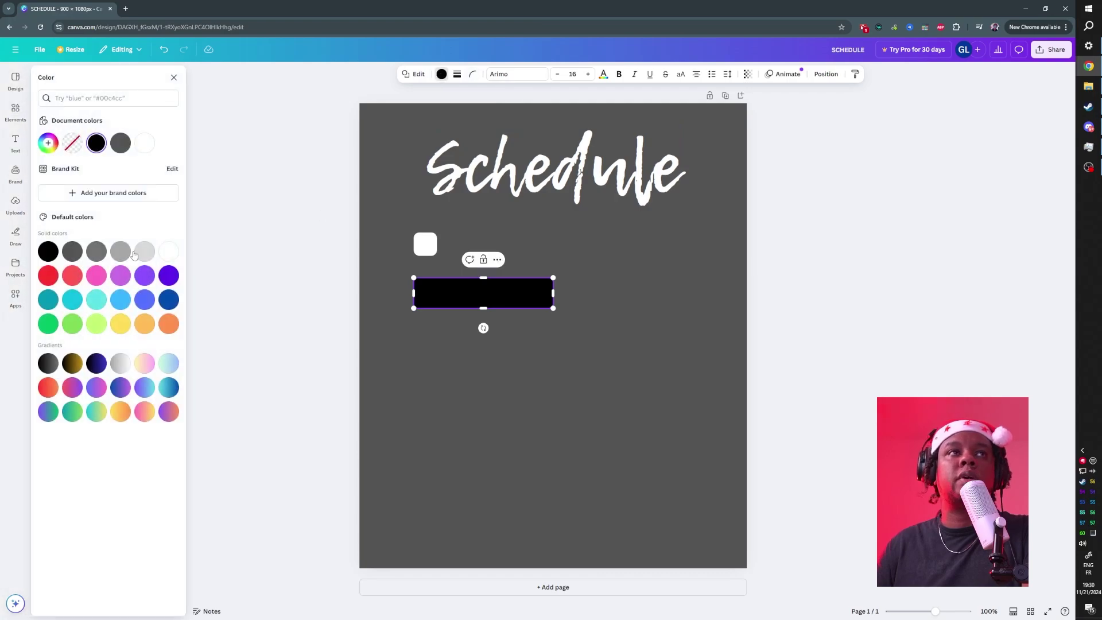
{"action": "left_click", "coordinate": [169, 251]}
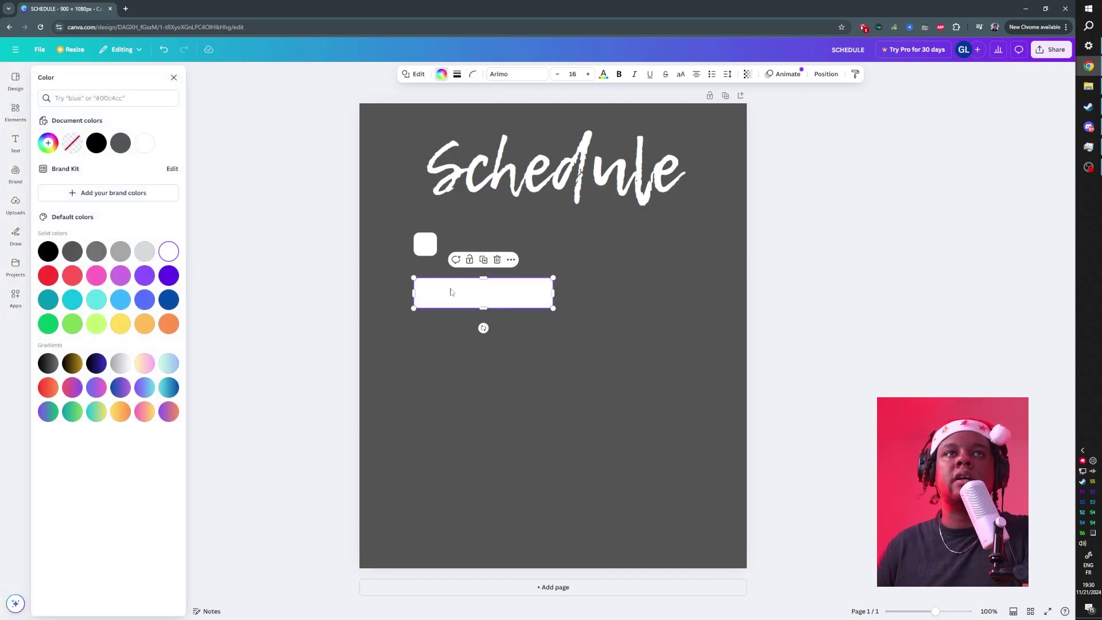
{"action": "left_click_drag", "start_coordinate": [473, 298], "coordinate": [466, 275]}
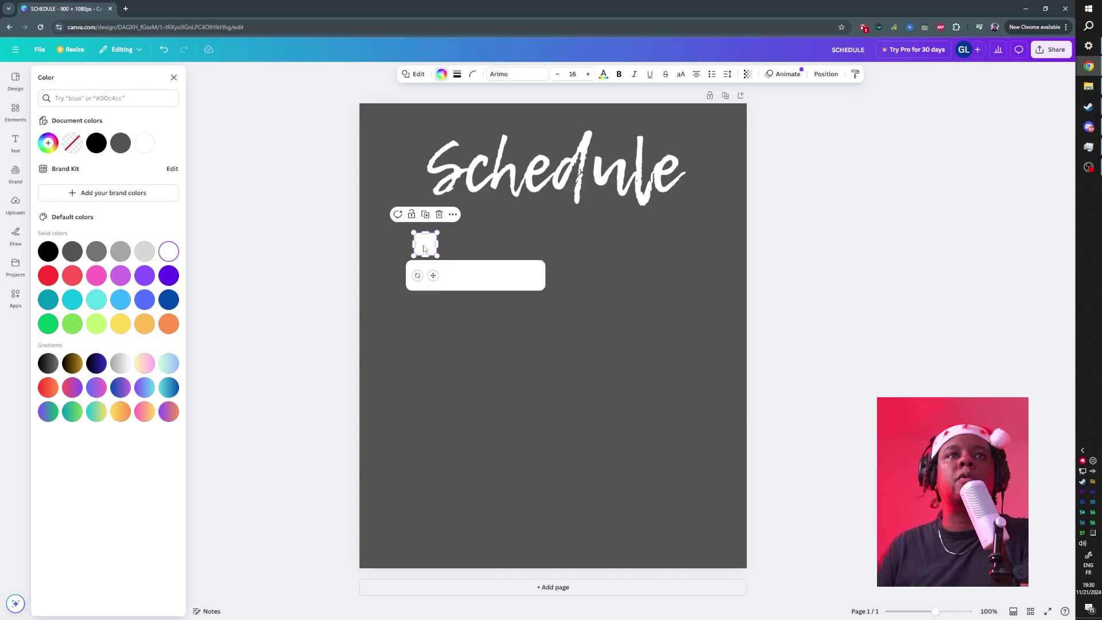
{"action": "left_click_drag", "start_coordinate": [425, 238], "coordinate": [409, 261]}
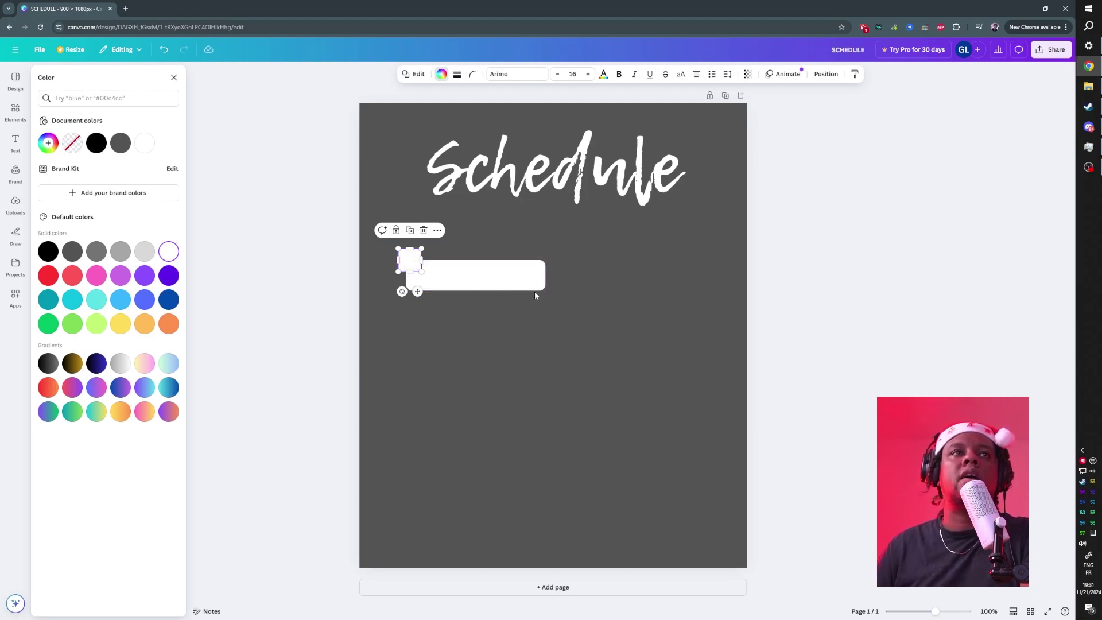
Step: Duplicate the small square and place the copy on the bar's bottom-right corner
{"action": "left_click", "coordinate": [410, 232]}
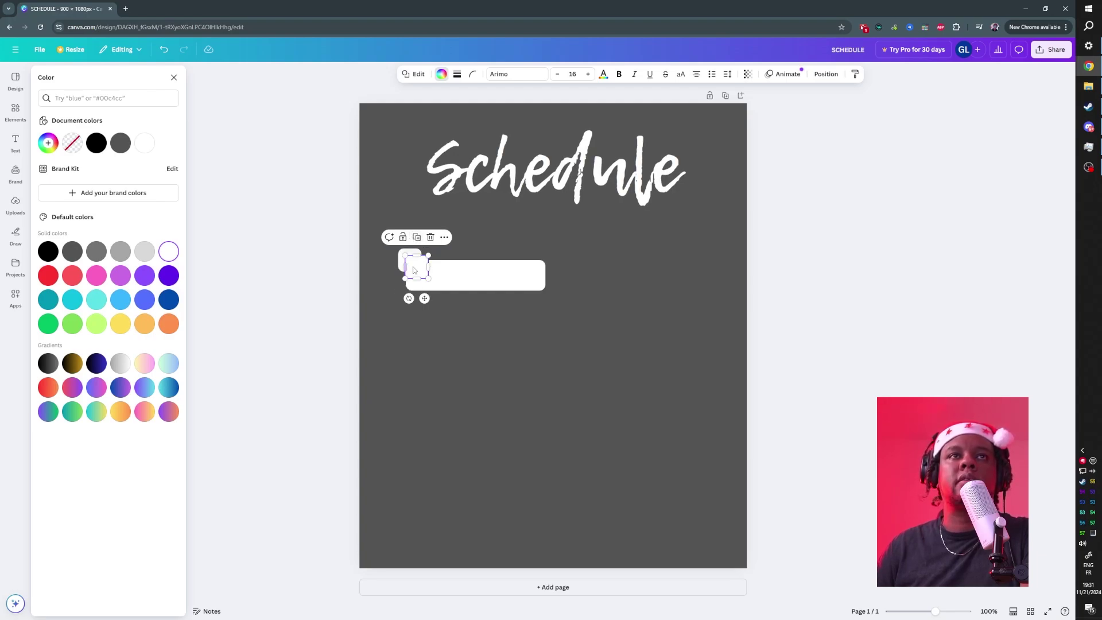
{"action": "mouse_move", "coordinate": [418, 273]}
{"action": "left_mouse_down"}
{"action": "mouse_move", "coordinate": [551, 293]}
{"action": "mouse_move", "coordinate": [403, 259]}
{"action": "left_mouse_up"}
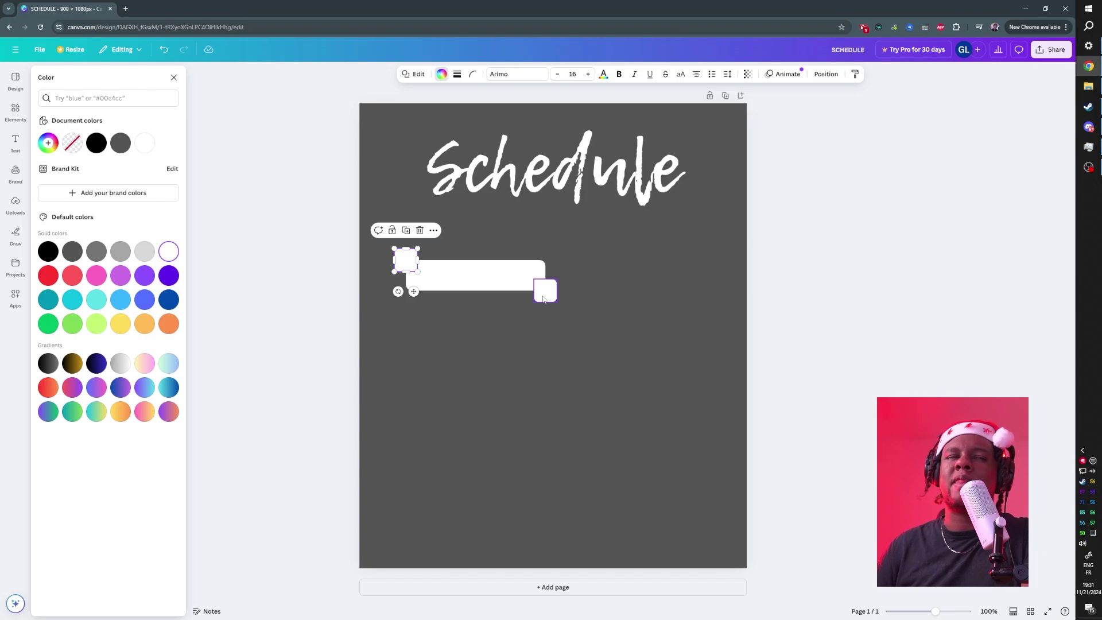
{"action": "left_click", "coordinate": [390, 304]}
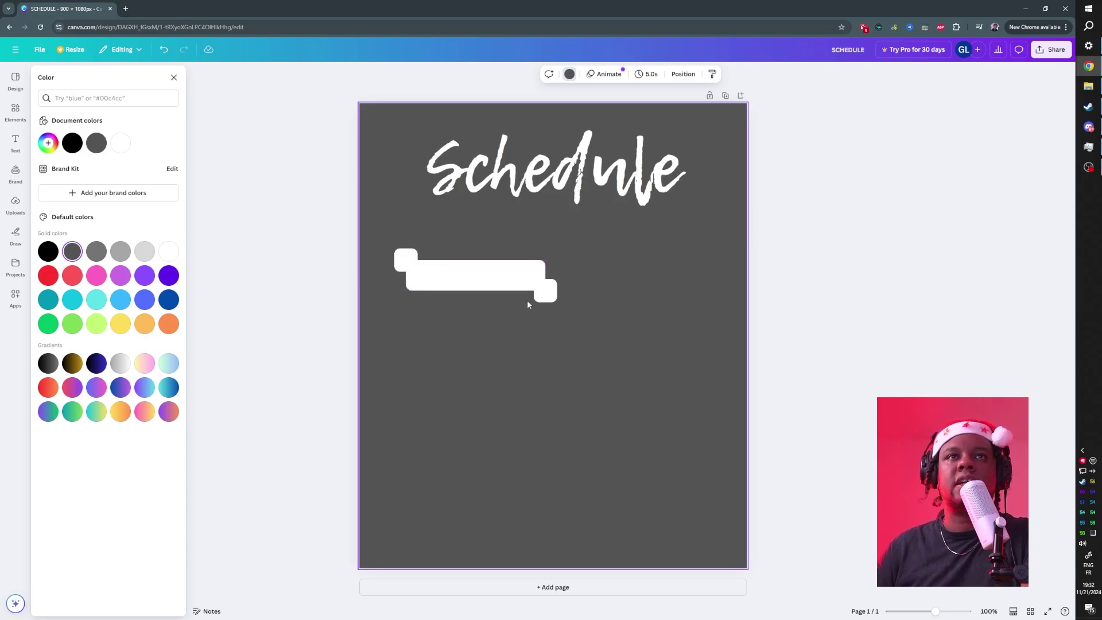
Step: Select the bar and both squares together, shrink them slightly, and place a copy to the right
{"action": "left_click", "coordinate": [320, 268]}
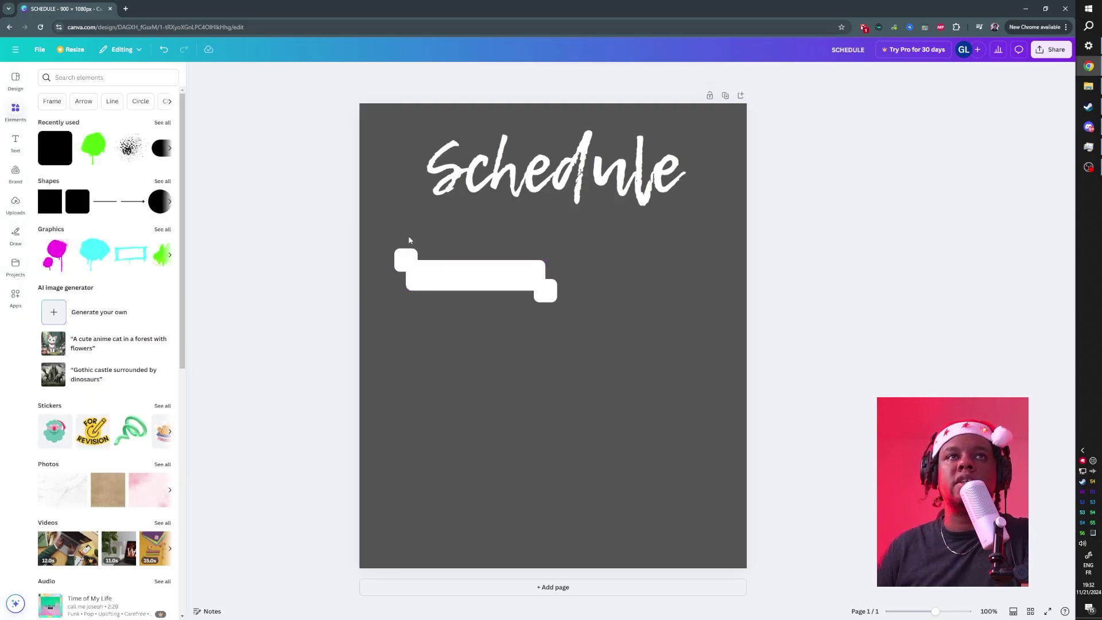
{"action": "left_click_drag", "start_coordinate": [384, 241], "coordinate": [554, 305]}
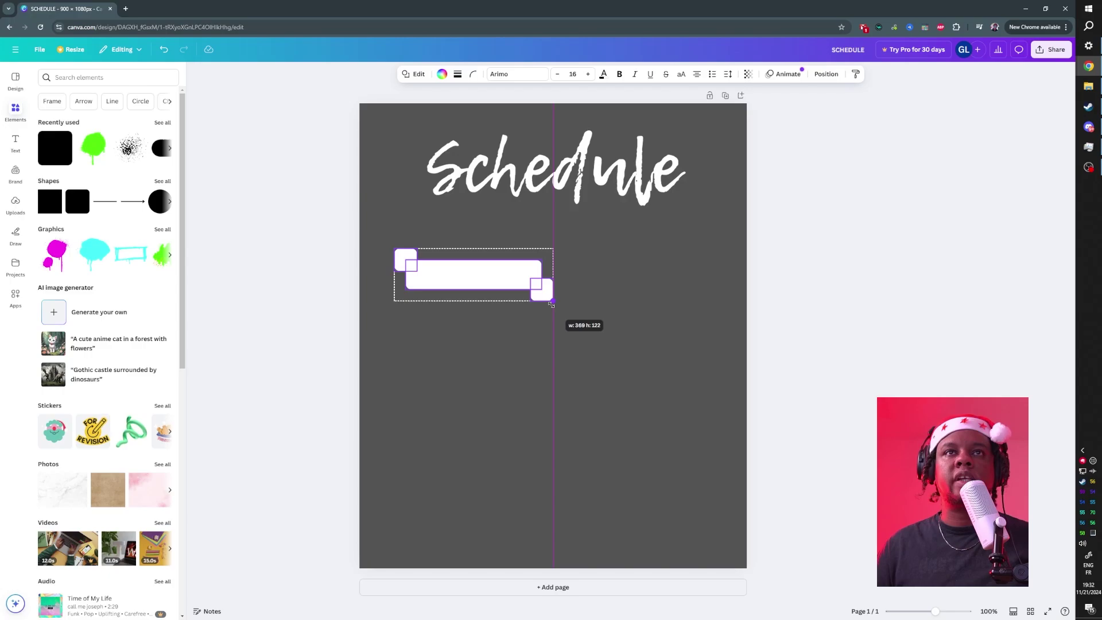
{"action": "left_click_drag", "start_coordinate": [551, 304], "coordinate": [546, 301]}
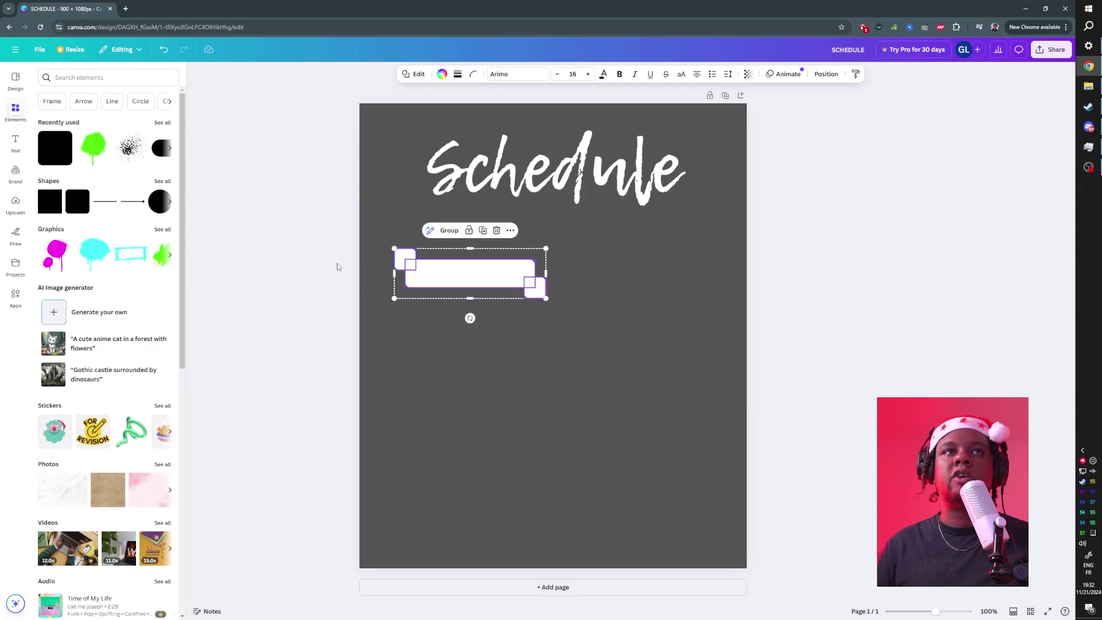
{"action": "left_click_drag", "start_coordinate": [470, 280], "coordinate": [462, 279]}
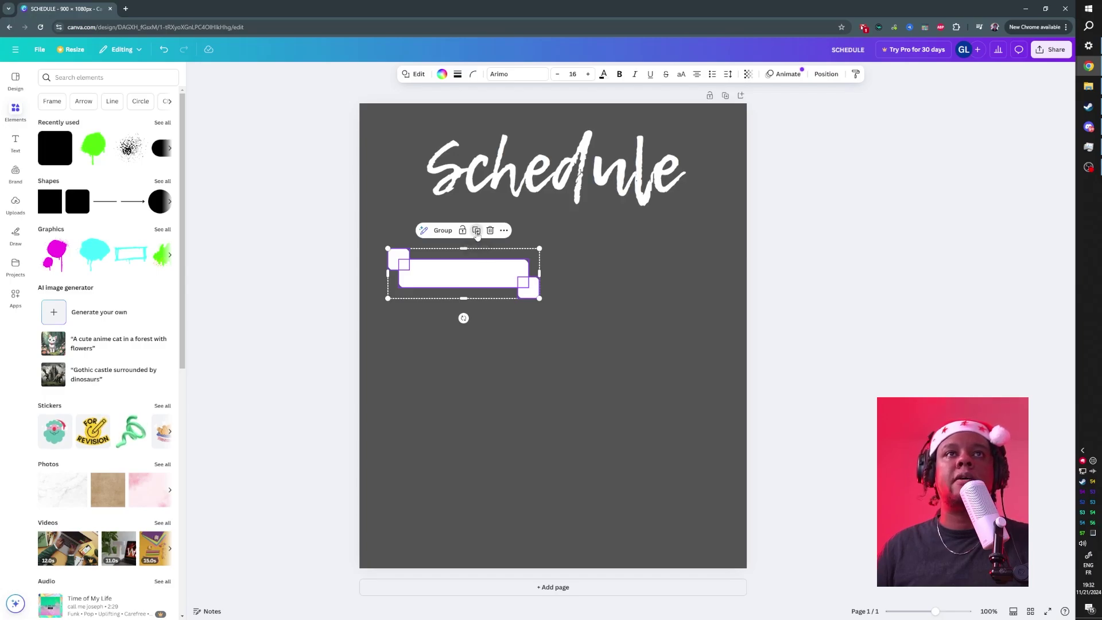
{"action": "left_click", "coordinate": [477, 232]}
{"action": "left_click_drag", "start_coordinate": [444, 293], "coordinate": [614, 283]}
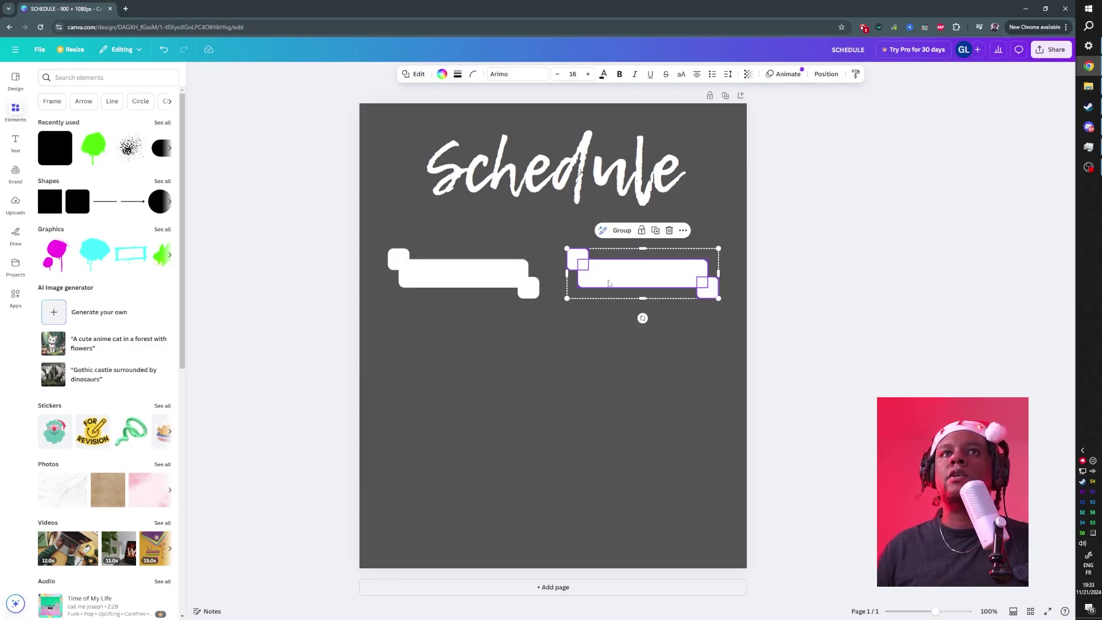
{"action": "right_click", "coordinate": [609, 283]}
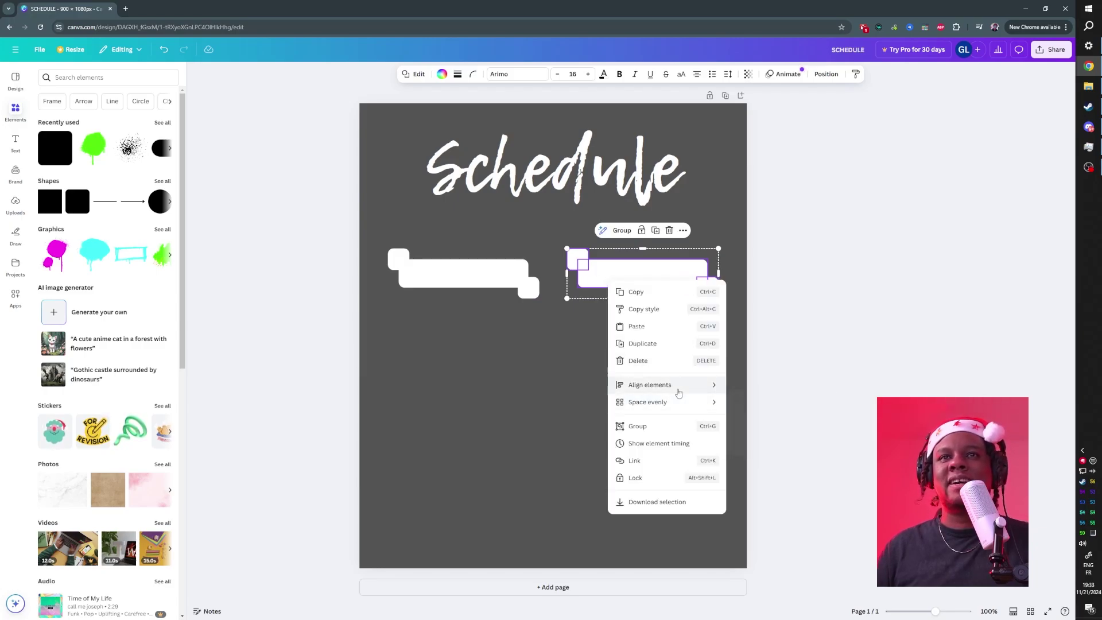
{"action": "mouse_move", "coordinate": [654, 404]}
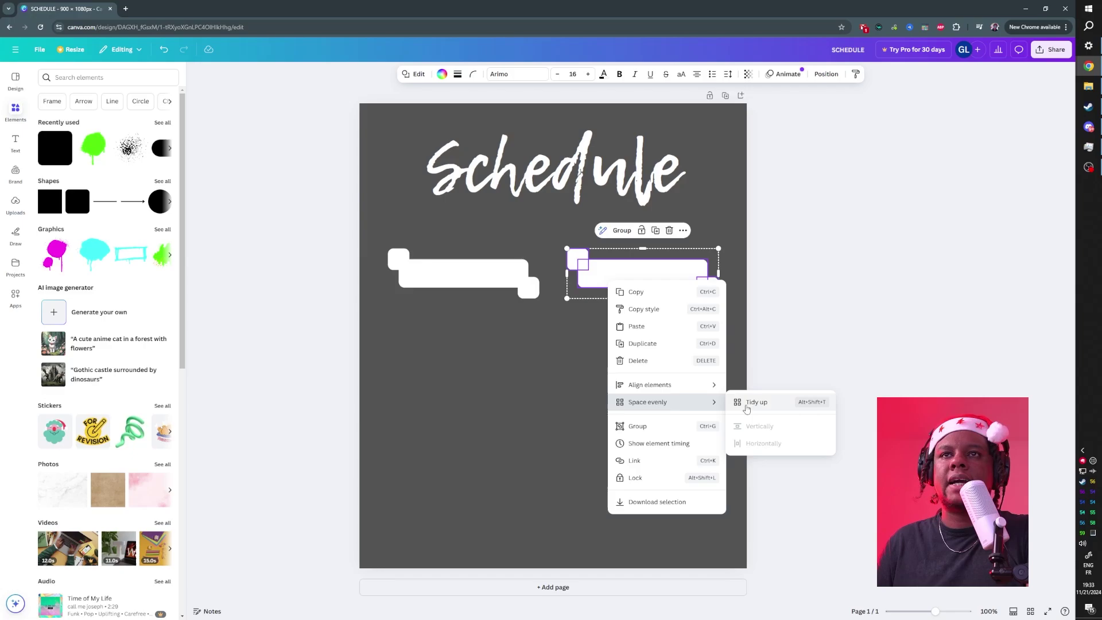
{"action": "left_click", "coordinate": [295, 210]}
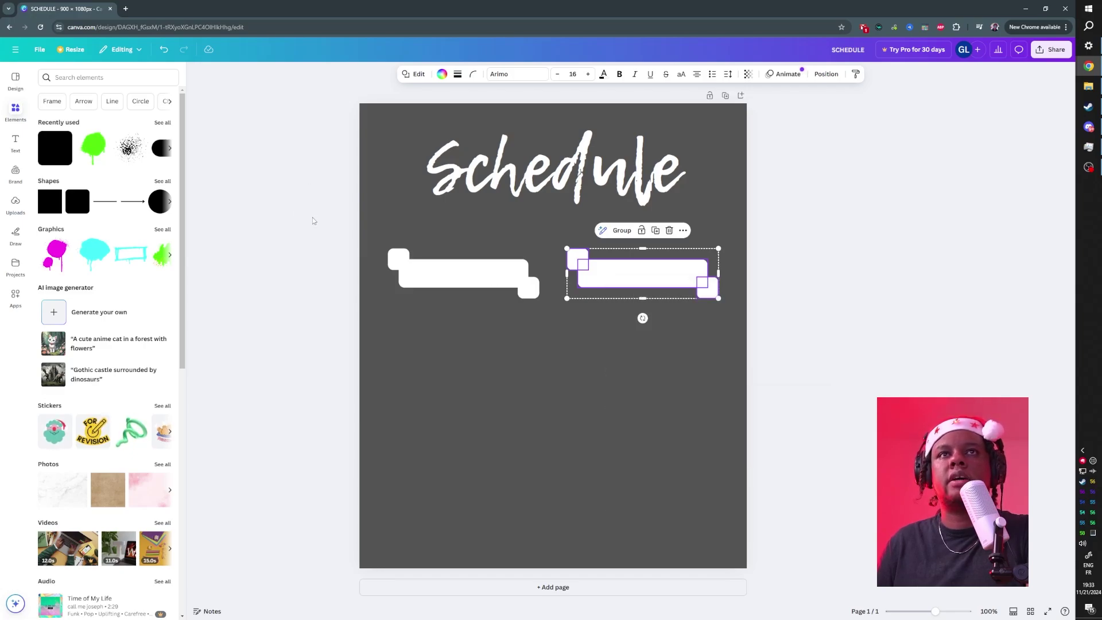
{"action": "left_click", "coordinate": [320, 220]}
{"action": "left_click_drag", "start_coordinate": [374, 233], "coordinate": [724, 308]}
{"action": "right_click", "coordinate": [607, 276]}
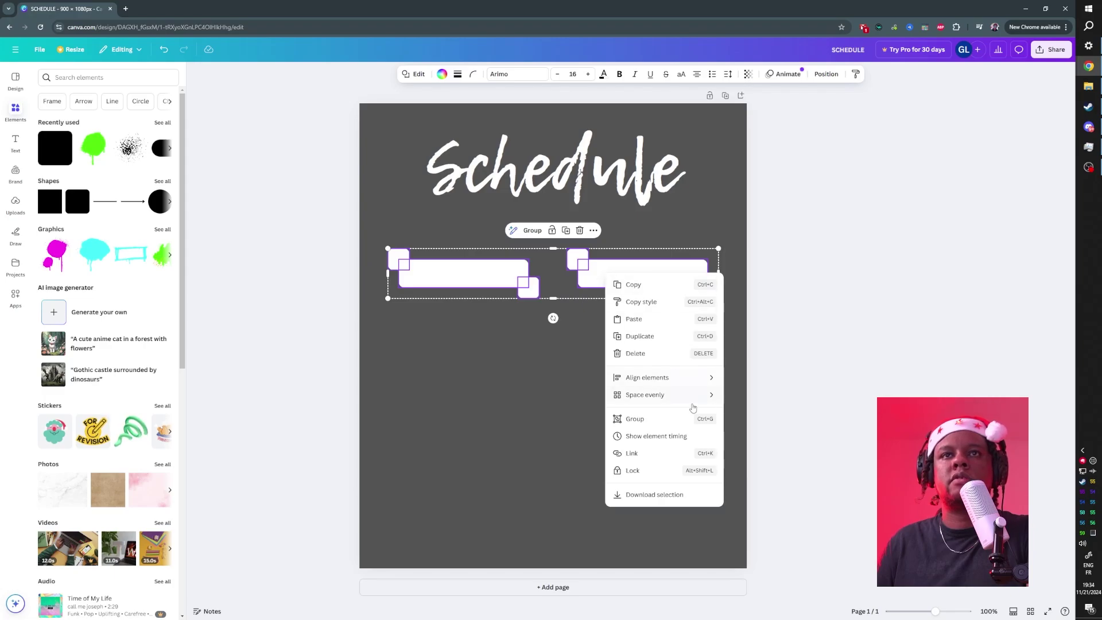
{"action": "mouse_move", "coordinate": [680, 399]}
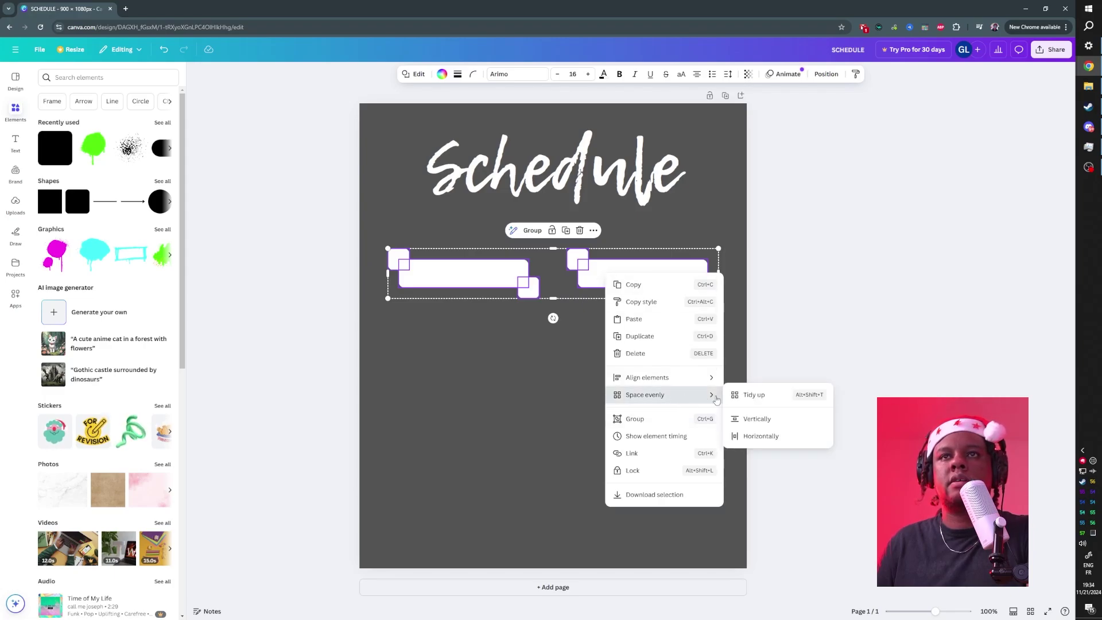
{"action": "left_click", "coordinate": [783, 402]}
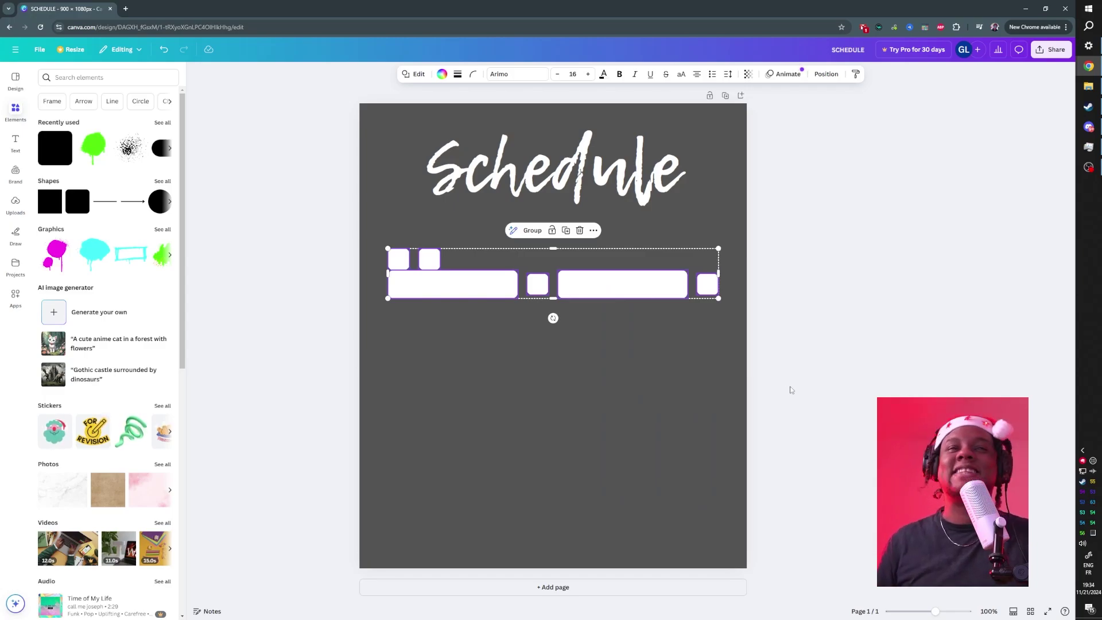
{"action": "key", "text": "ctrl+z"}
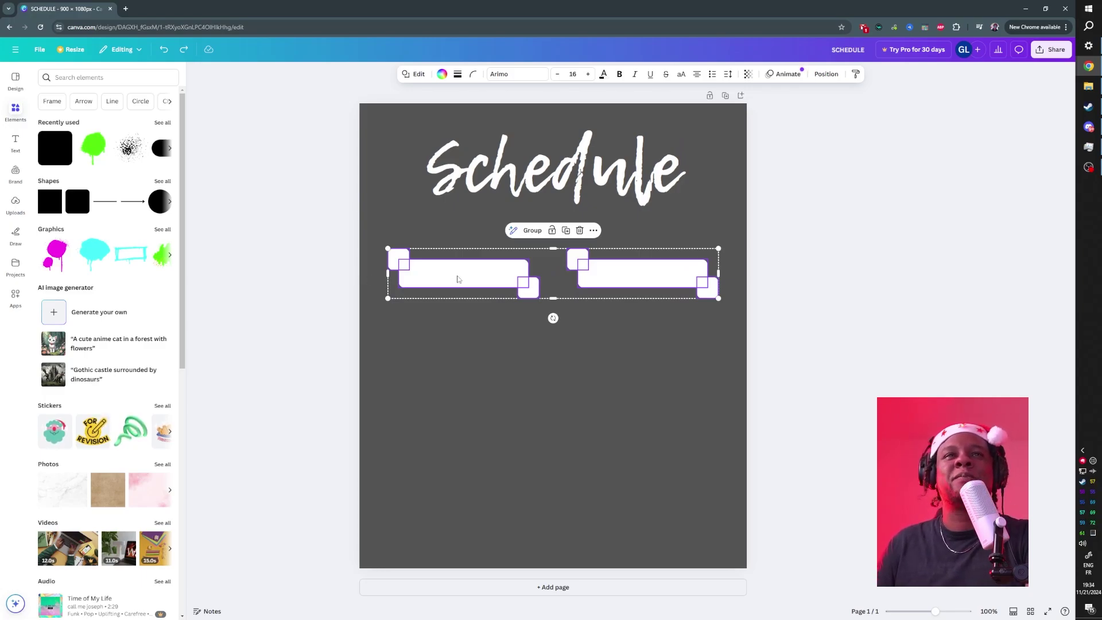
Step: Centre the two tags on the page, then duplicate the pair below and undo that copy
{"action": "left_click_drag", "start_coordinate": [457, 276], "coordinate": [452, 271]}
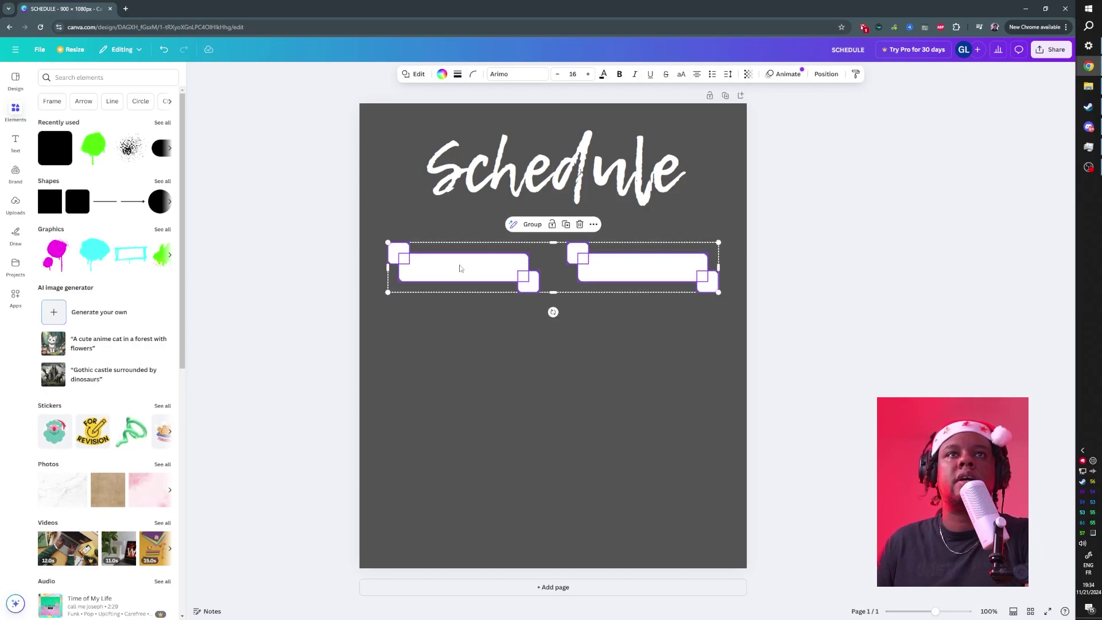
{"action": "right_click", "coordinate": [460, 268]}
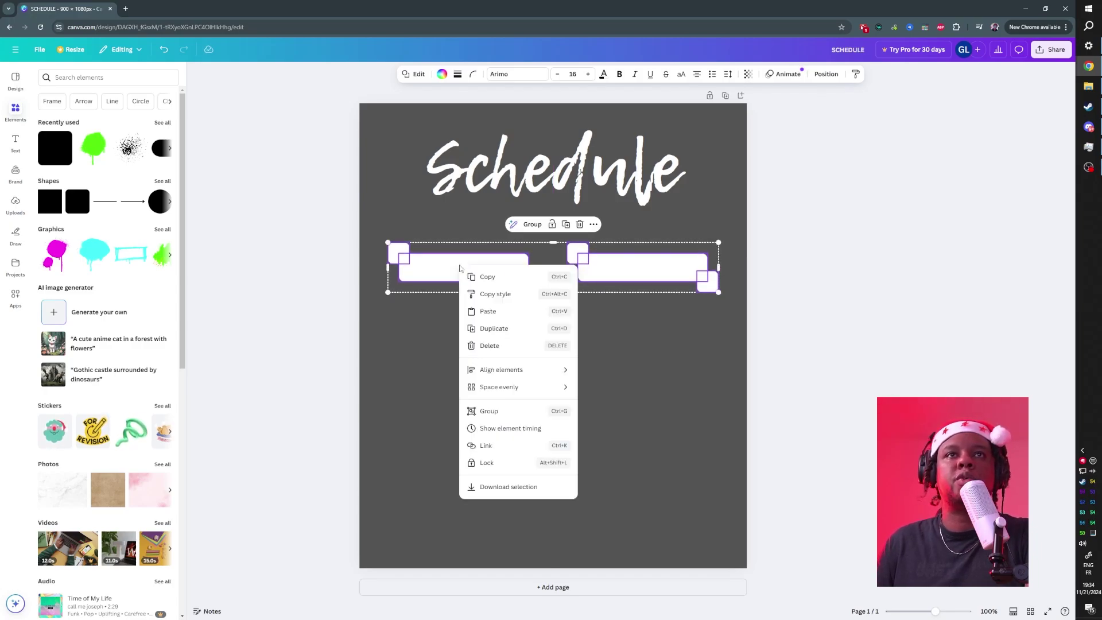
{"action": "left_click", "coordinate": [486, 329]}
{"action": "left_click_drag", "start_coordinate": [496, 279], "coordinate": [483, 332]}
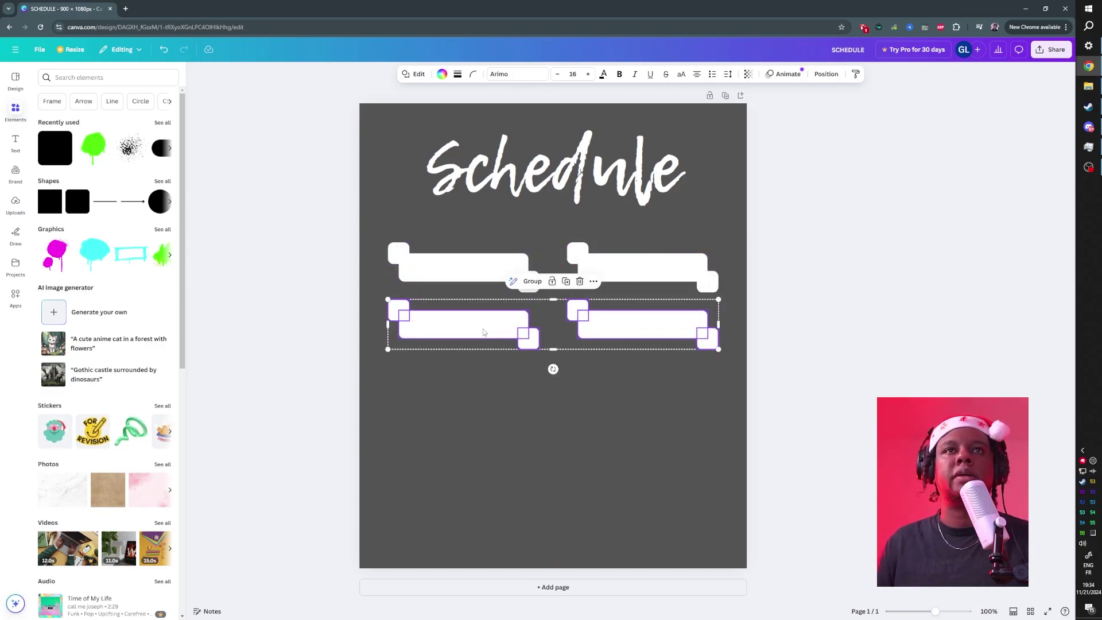
{"action": "key", "text": "ctrl+z"}
{"action": "key", "text": "ctrl+z"}
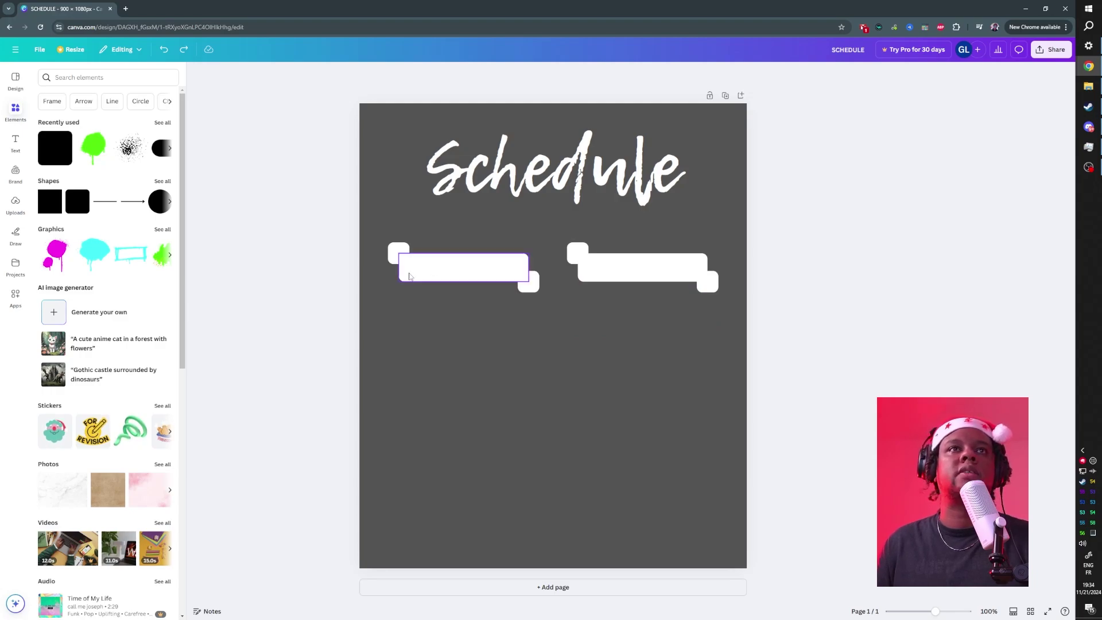
Step: Add a text box reading 'Mon' in dark gray
{"action": "left_click", "coordinate": [16, 141]}
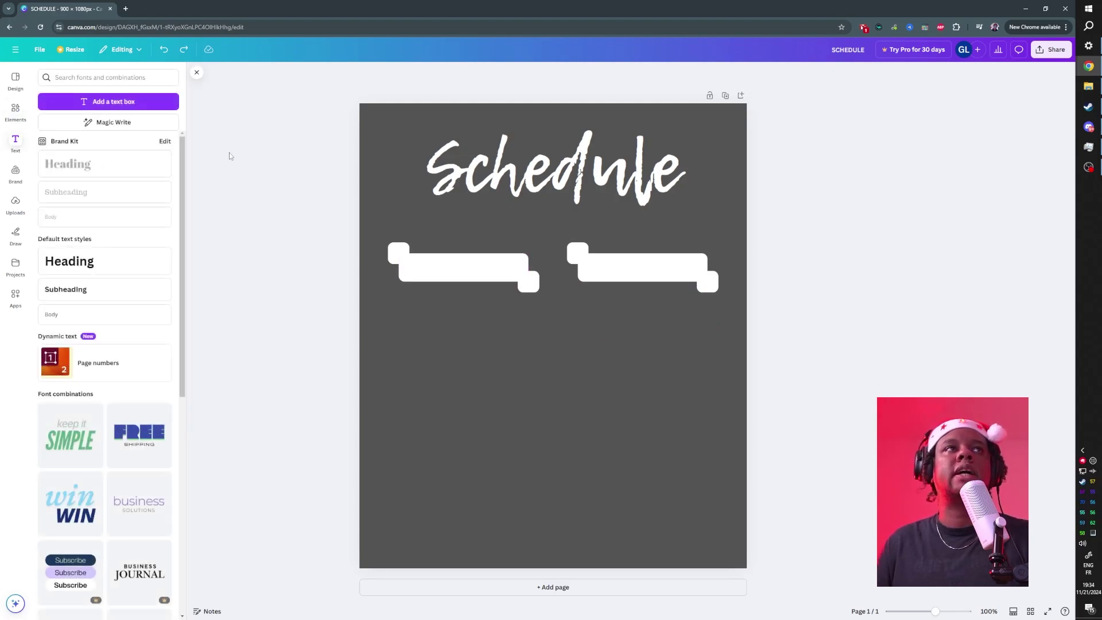
{"action": "left_click", "coordinate": [106, 103]}
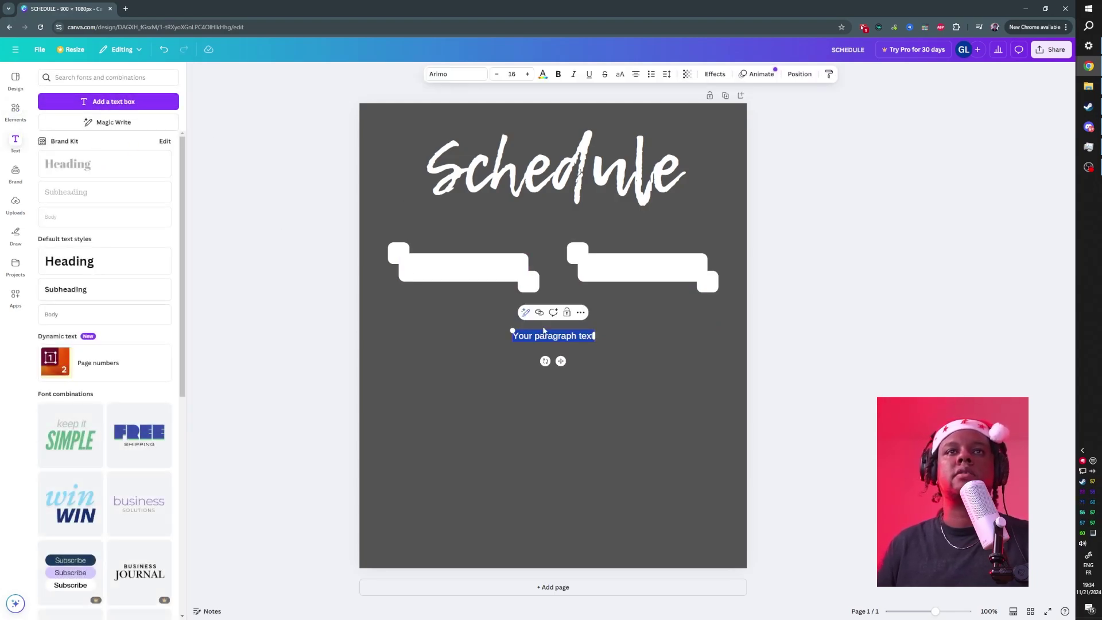
{"action": "type", "text": "Mon"}
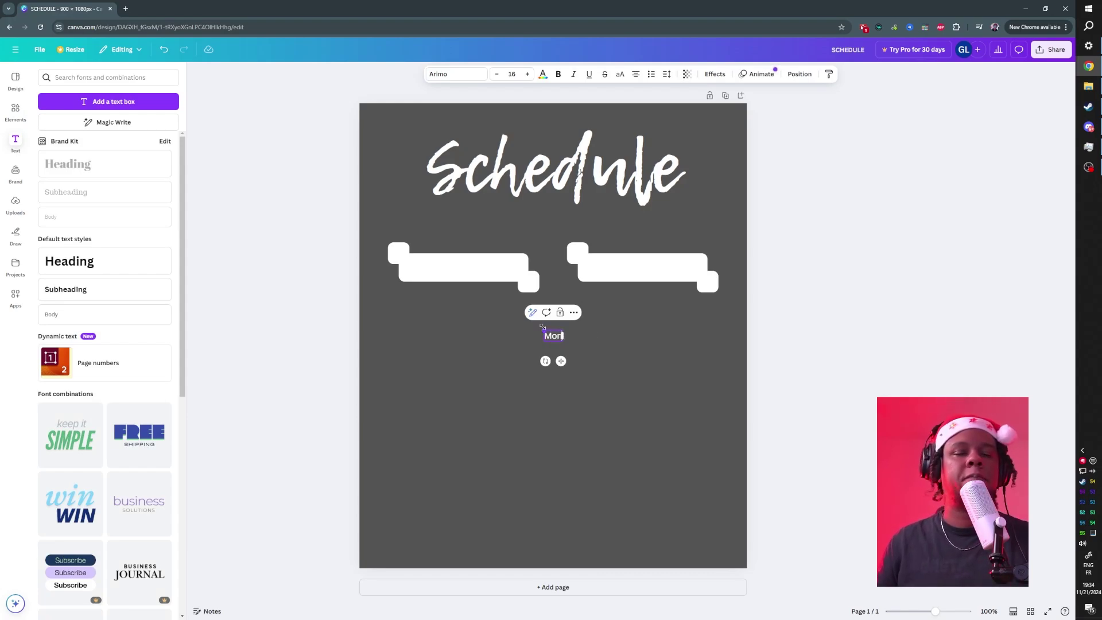
{"action": "key", "text": "ctrl+a"}
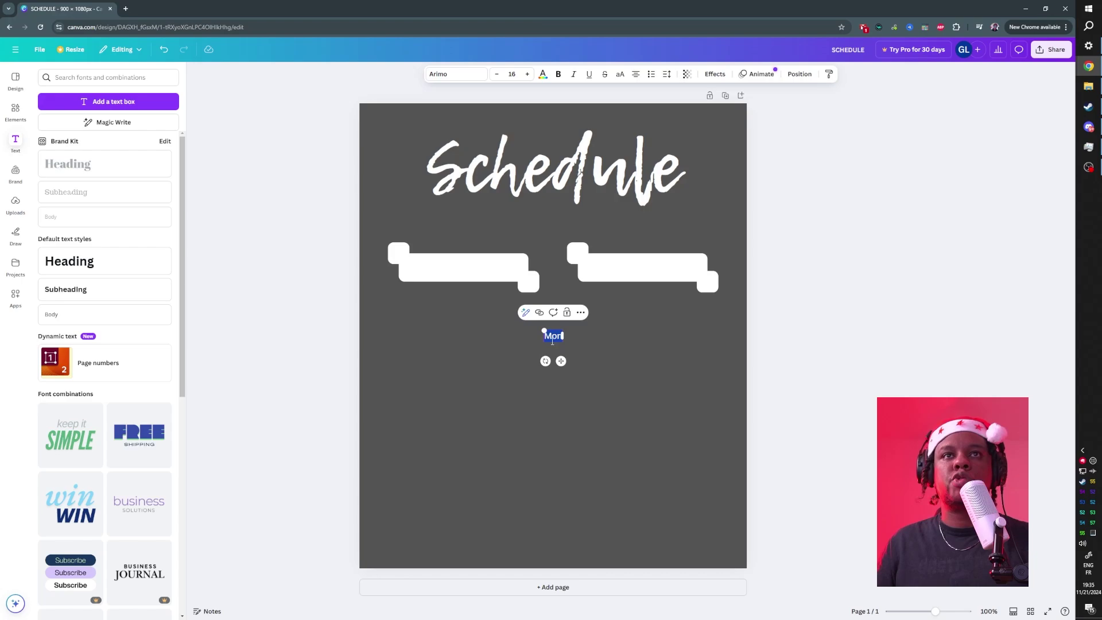
{"action": "left_click", "coordinate": [542, 74]}
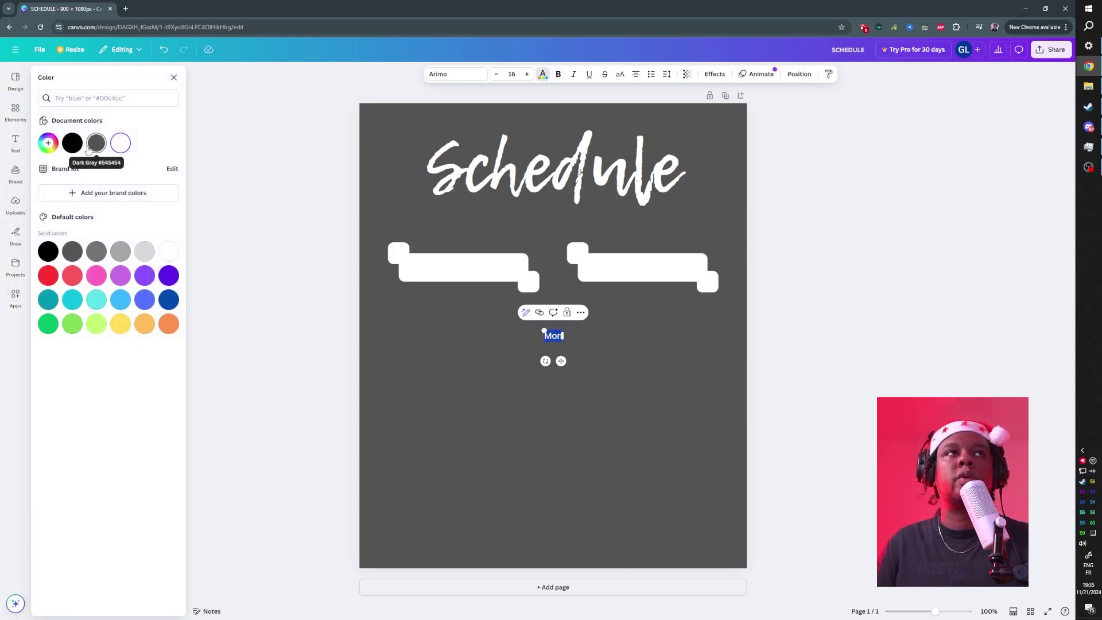
{"action": "left_click", "coordinate": [73, 253]}
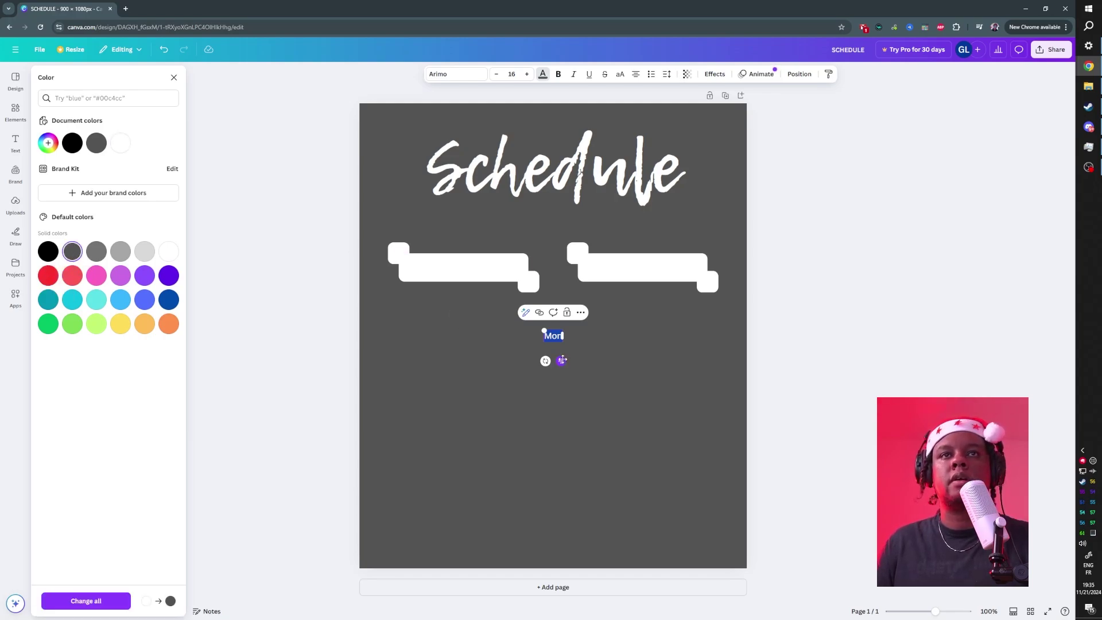
Step: Shrink the Mon label to size 12, center it, and place it on the left box's tab
{"action": "left_click_drag", "start_coordinate": [560, 361], "coordinate": [406, 278]}
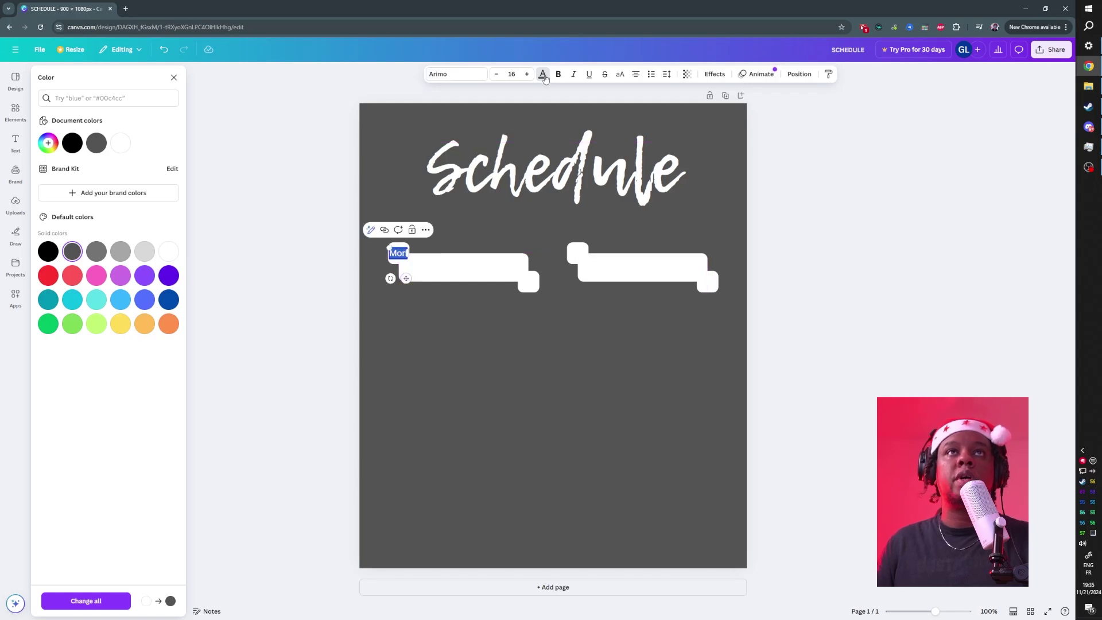
{"action": "left_click", "coordinate": [496, 74]}
{"action": "left_click", "coordinate": [497, 74]}
{"action": "left_click", "coordinate": [496, 74]}
{"action": "left_click", "coordinate": [496, 74]}
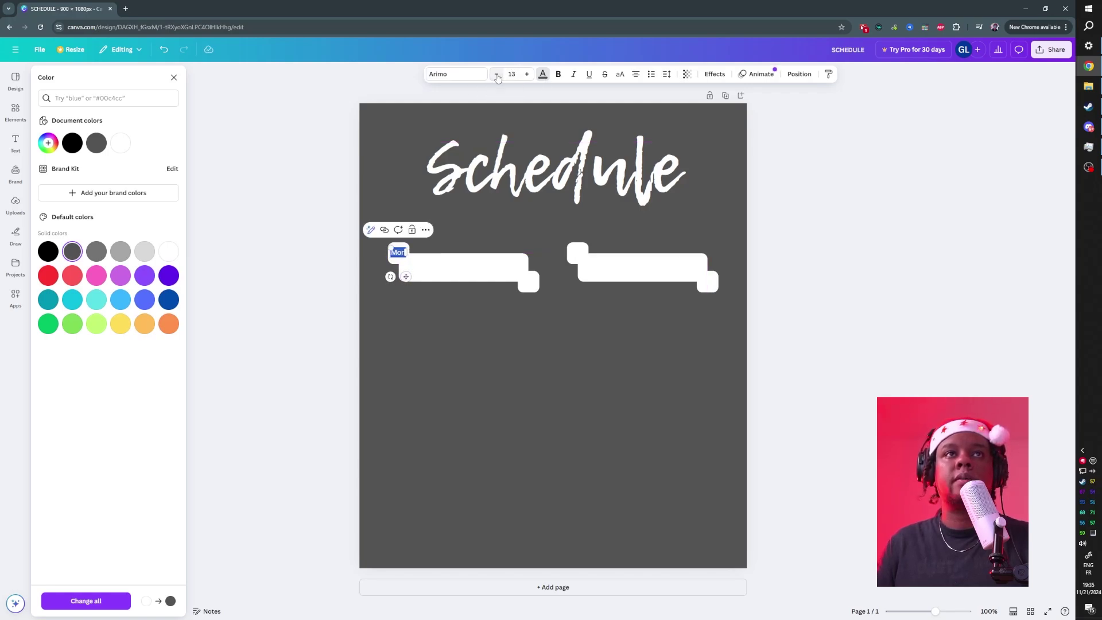
{"action": "left_click_drag", "start_coordinate": [406, 278], "coordinate": [406, 277]}
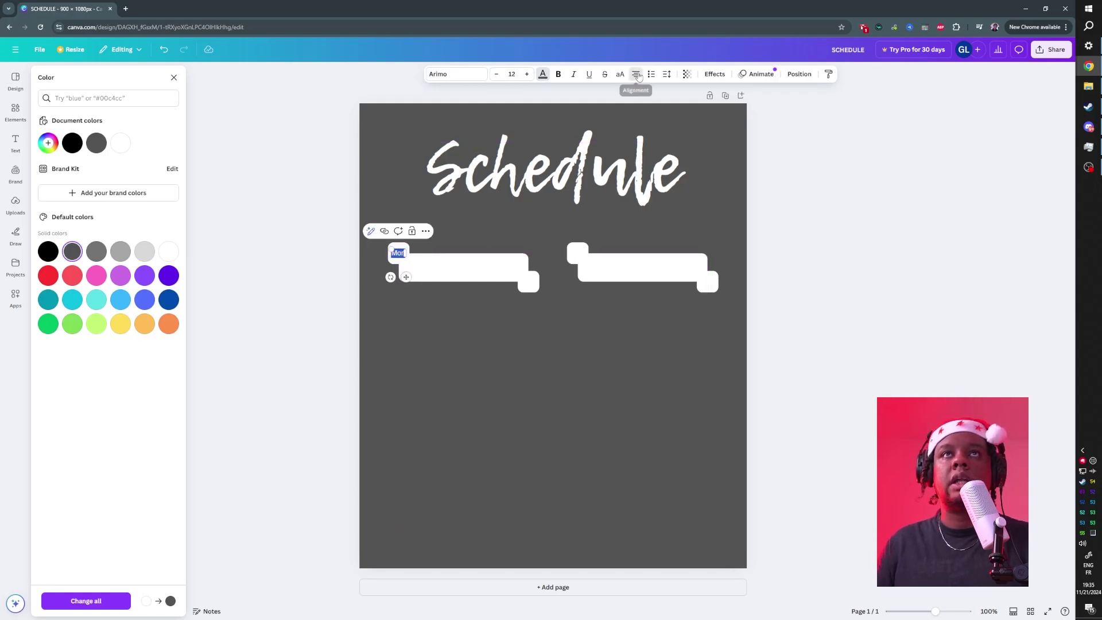
{"action": "left_click", "coordinate": [635, 77]}
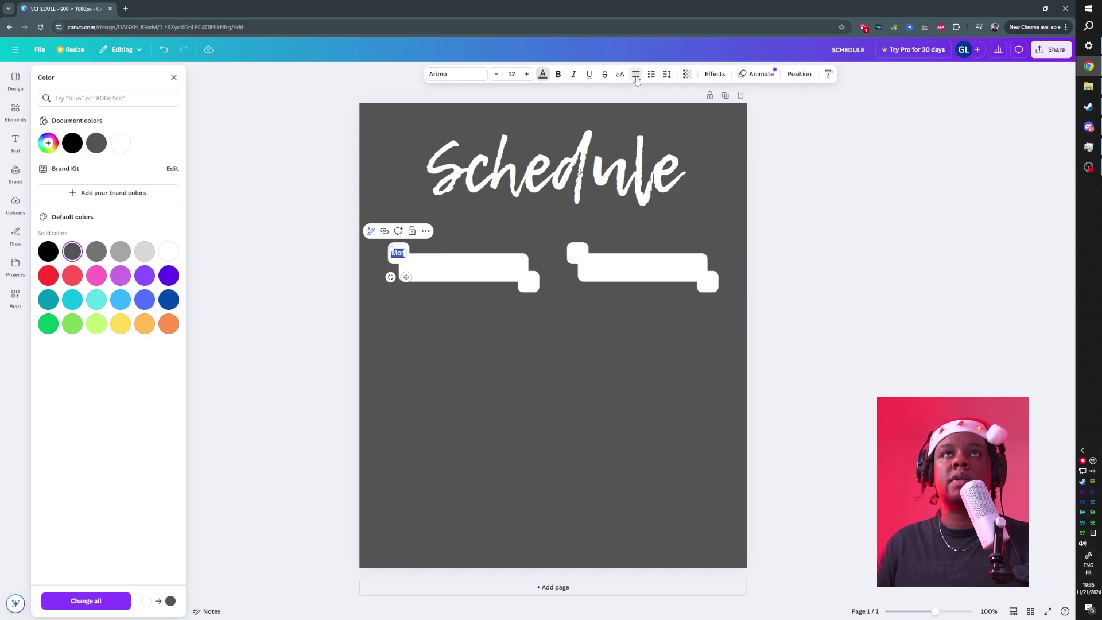
{"action": "left_click", "coordinate": [635, 77]}
{"action": "left_click", "coordinate": [293, 200]}
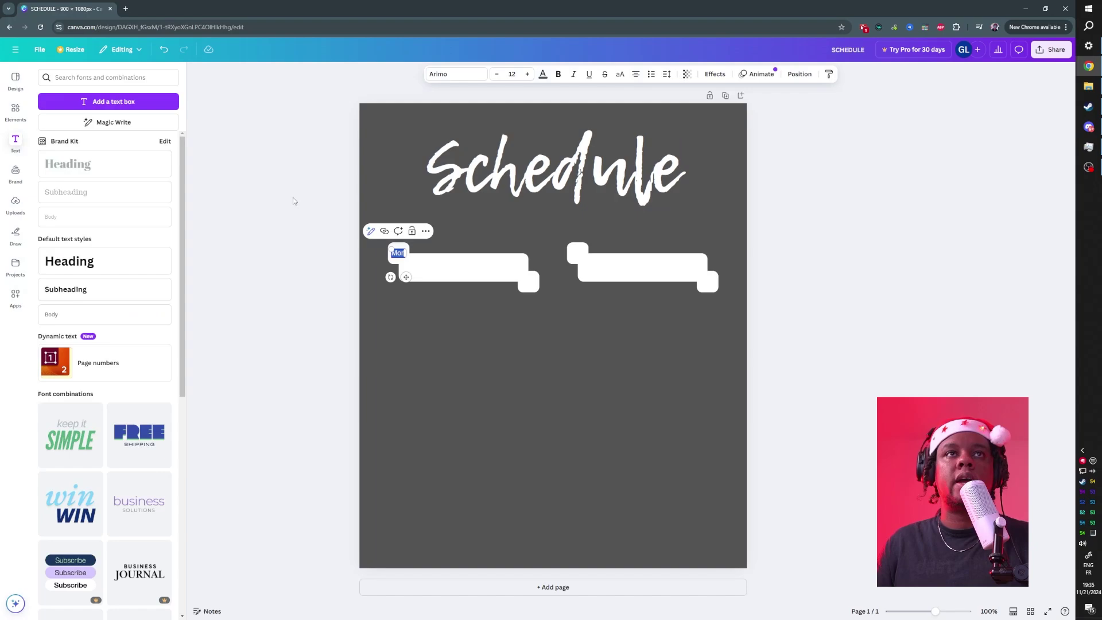
{"action": "left_click", "coordinate": [292, 197]}
Step: Copy the Mon label onto the right tab and retype it as 'Tue'
{"action": "double_click", "coordinate": [397, 255]}
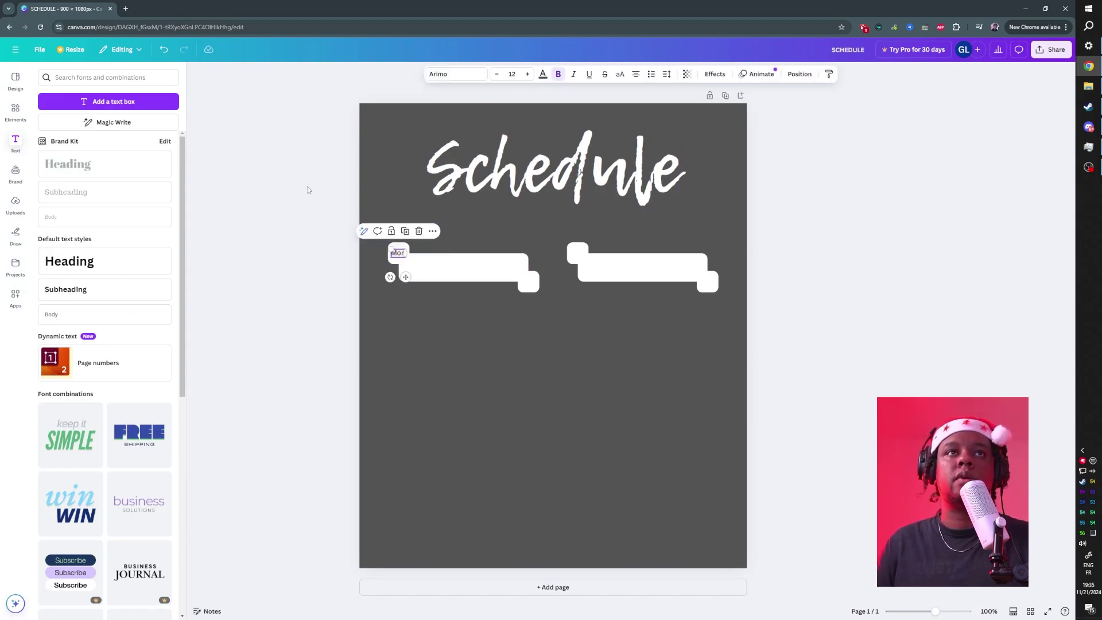
{"action": "left_click", "coordinate": [290, 222]}
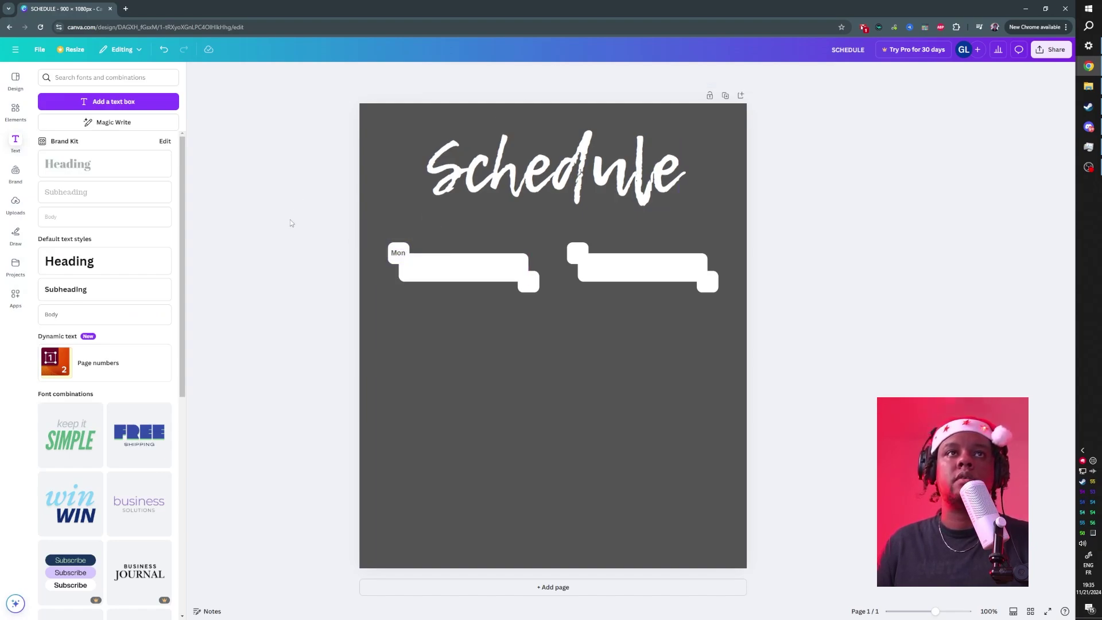
{"action": "double_click", "coordinate": [400, 258]}
{"action": "left_click_drag", "start_coordinate": [406, 277], "coordinate": [586, 282]}
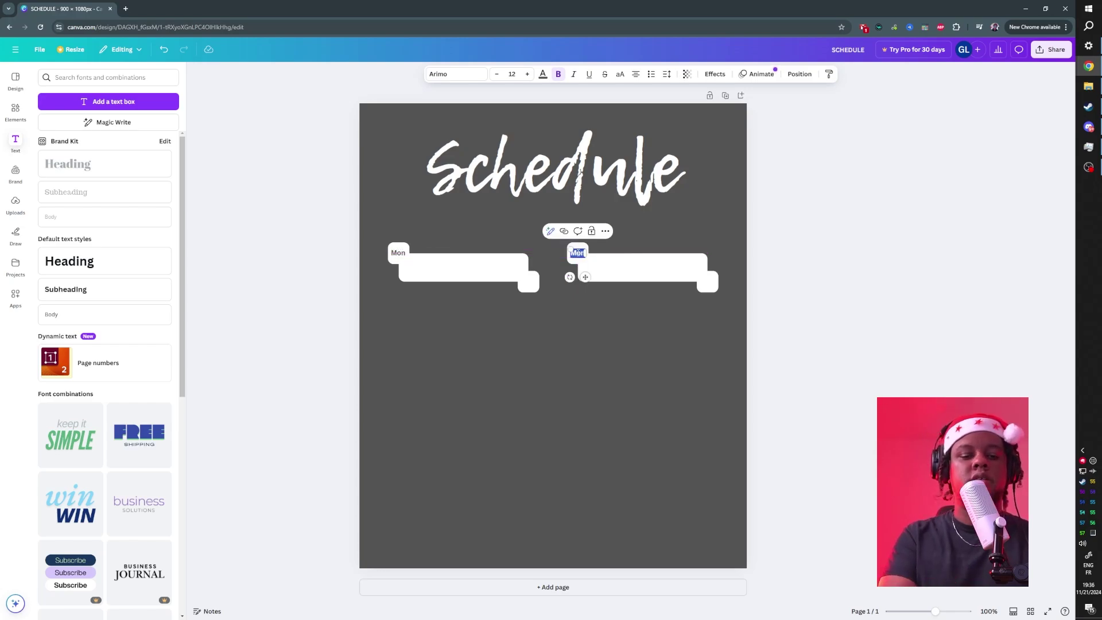
{"action": "type", "text": "Tue"}
{"action": "left_click", "coordinate": [308, 214]}
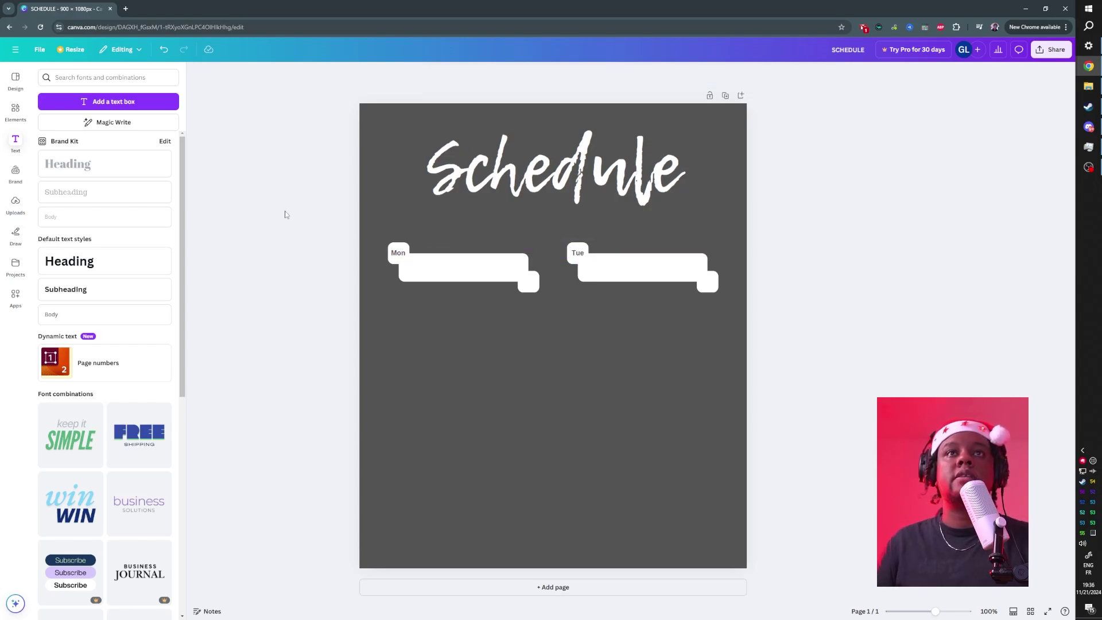
Step: Add a 'Dead by Daylight' text box in dark gray
{"action": "left_click", "coordinate": [144, 101]}
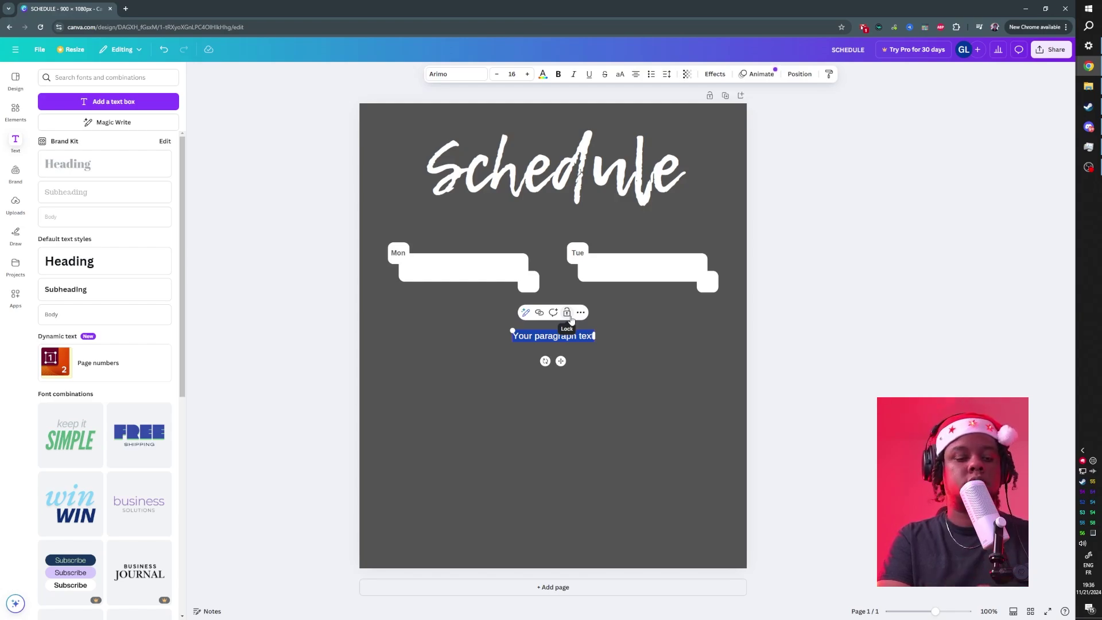
{"action": "type", "text": "Dead"}
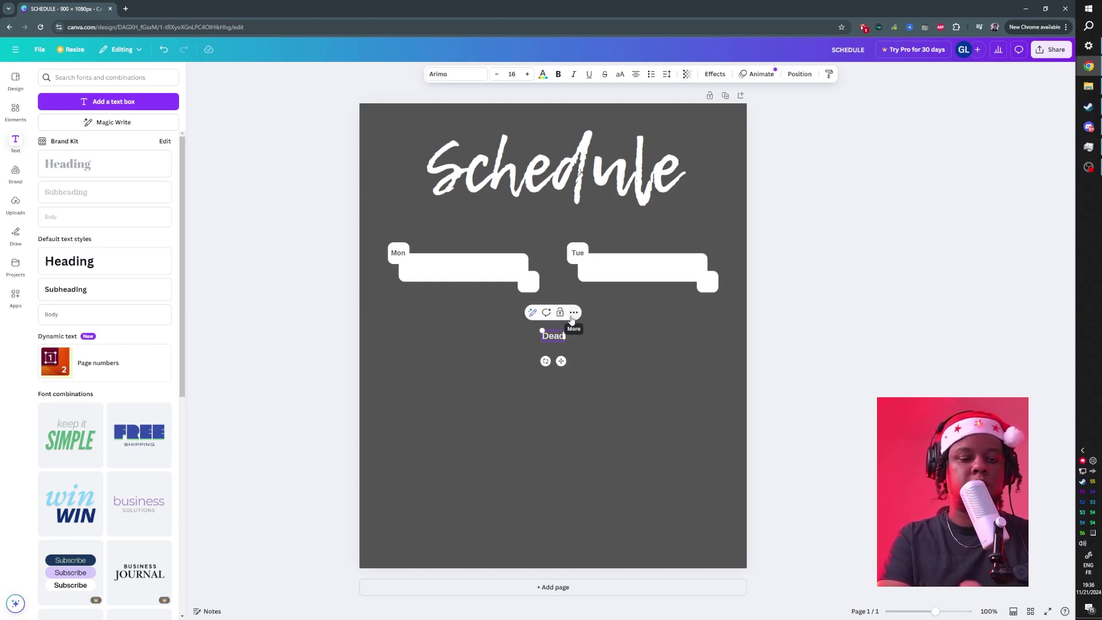
{"action": "key", "text": "ctrl+a"}
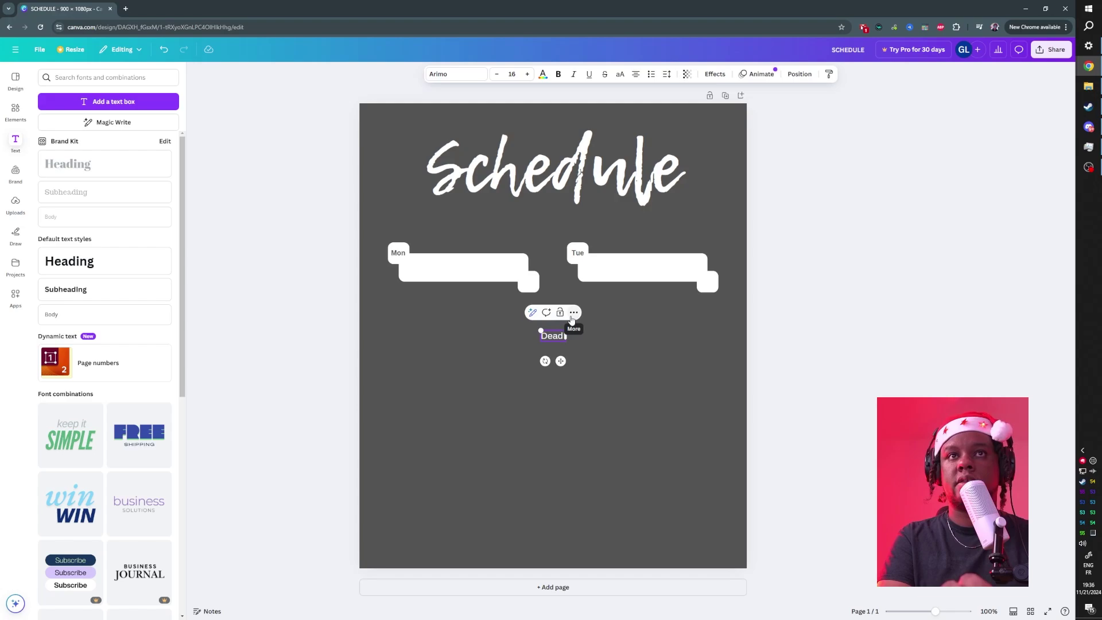
{"action": "type", "text": "Dead by Daylight"}
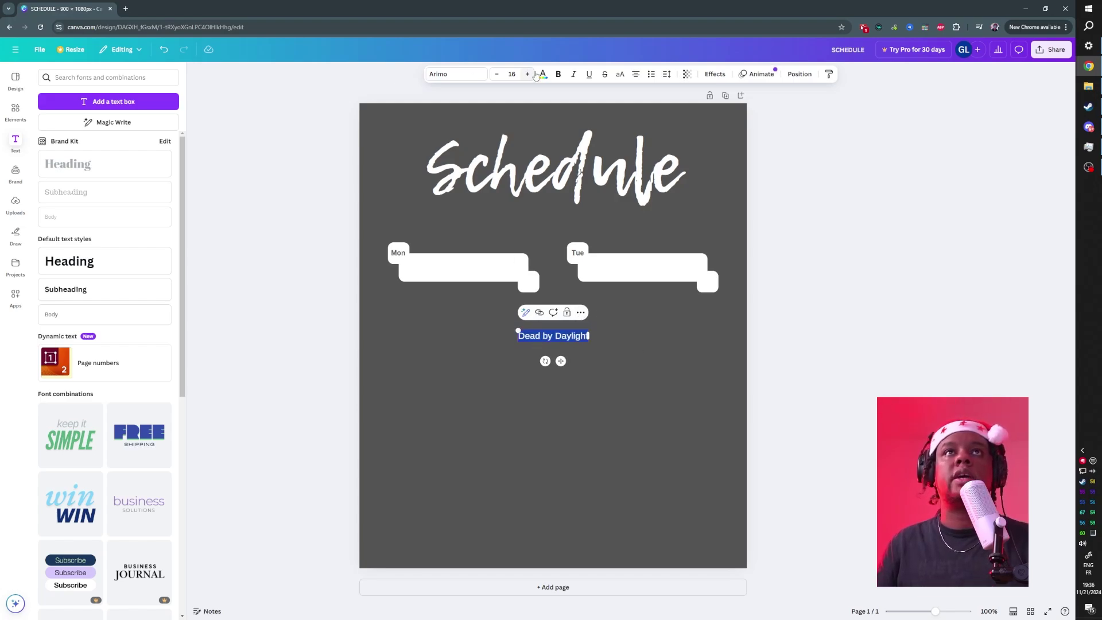
{"action": "left_click", "coordinate": [542, 73]}
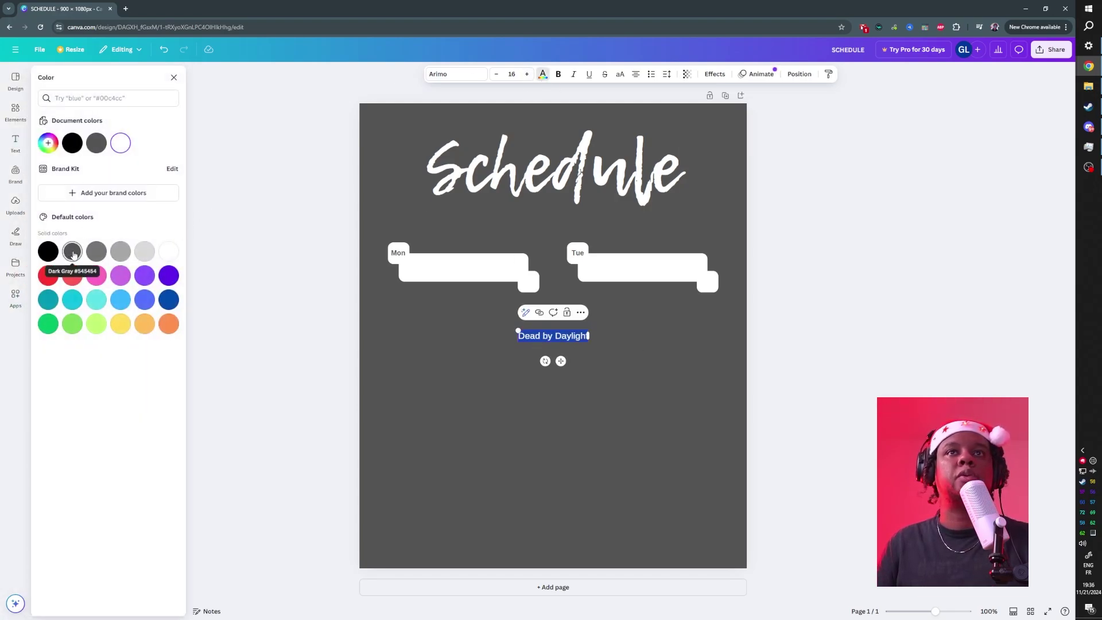
{"action": "left_click", "coordinate": [73, 253]}
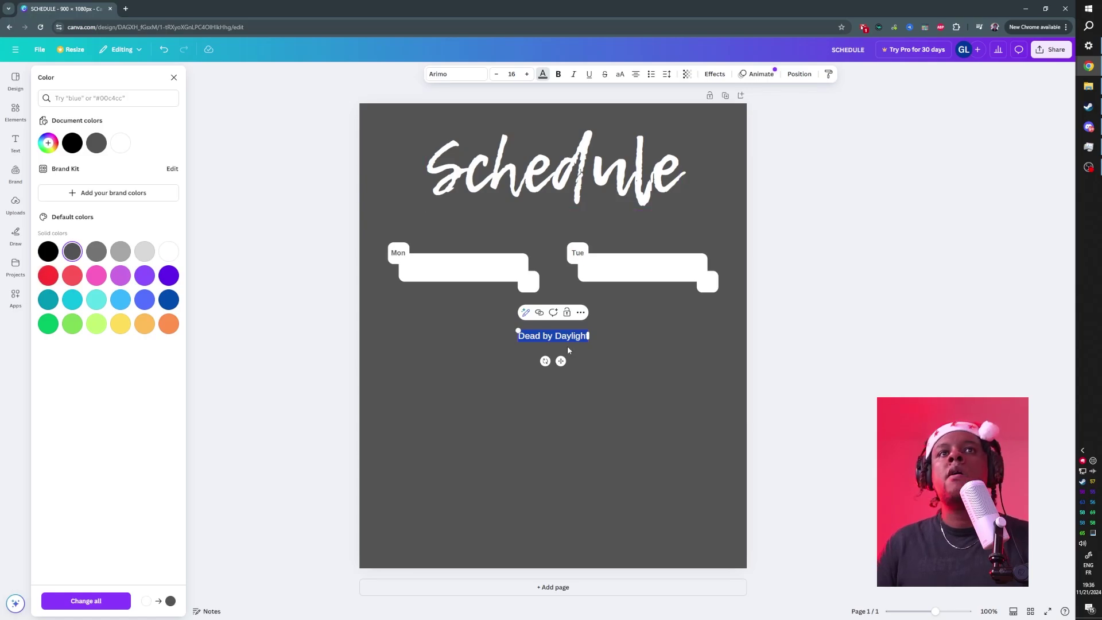
Step: Set the game name to size 17, position it in the Mon box, and copy it for Tue
{"action": "left_click_drag", "start_coordinate": [561, 360], "coordinate": [471, 293]}
{"action": "left_click", "coordinate": [472, 271]}
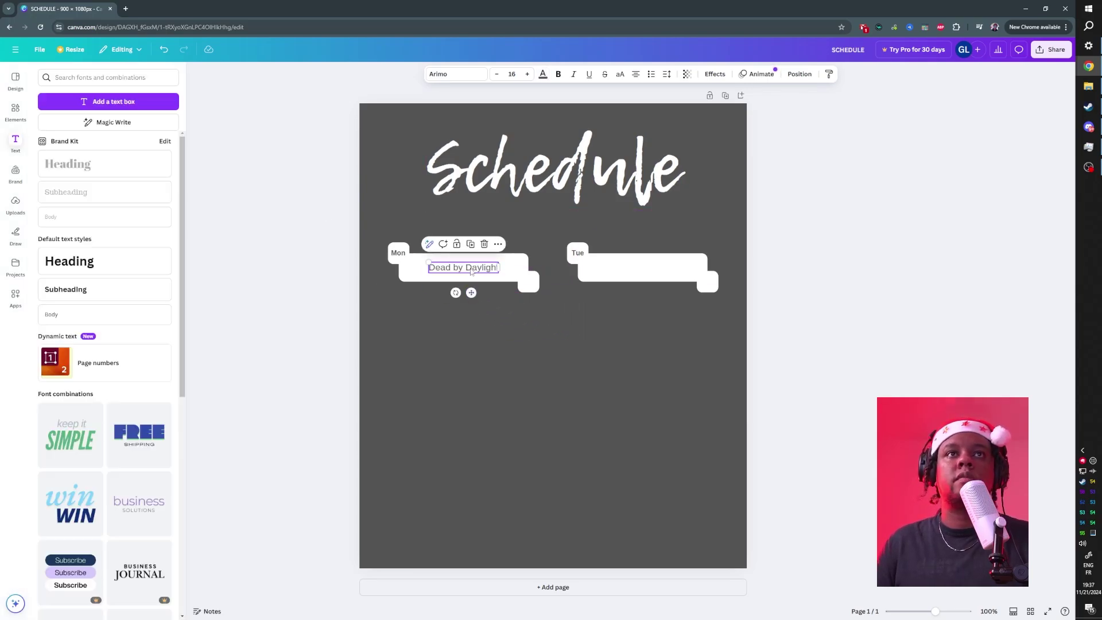
{"action": "left_click", "coordinate": [527, 74]}
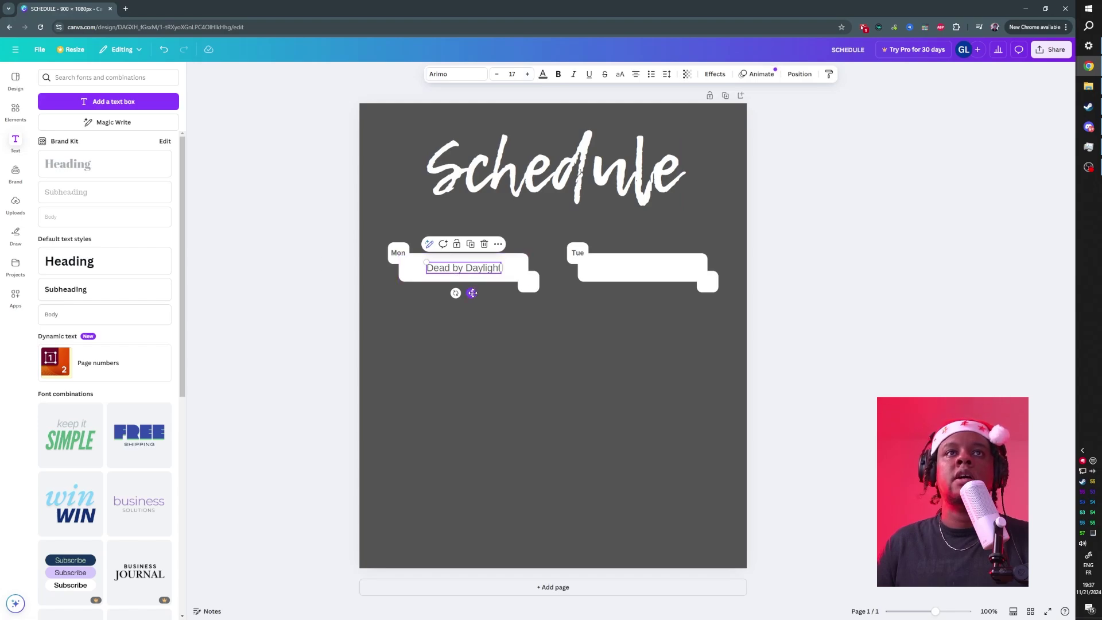
{"action": "left_click_drag", "start_coordinate": [473, 294], "coordinate": [650, 295]}
{"action": "left_click", "coordinate": [470, 243]}
Step: Drop the game-name copy in the Tue box and duplicate the Mon label to the Mon box's lower right
{"action": "left_click", "coordinate": [312, 206]}
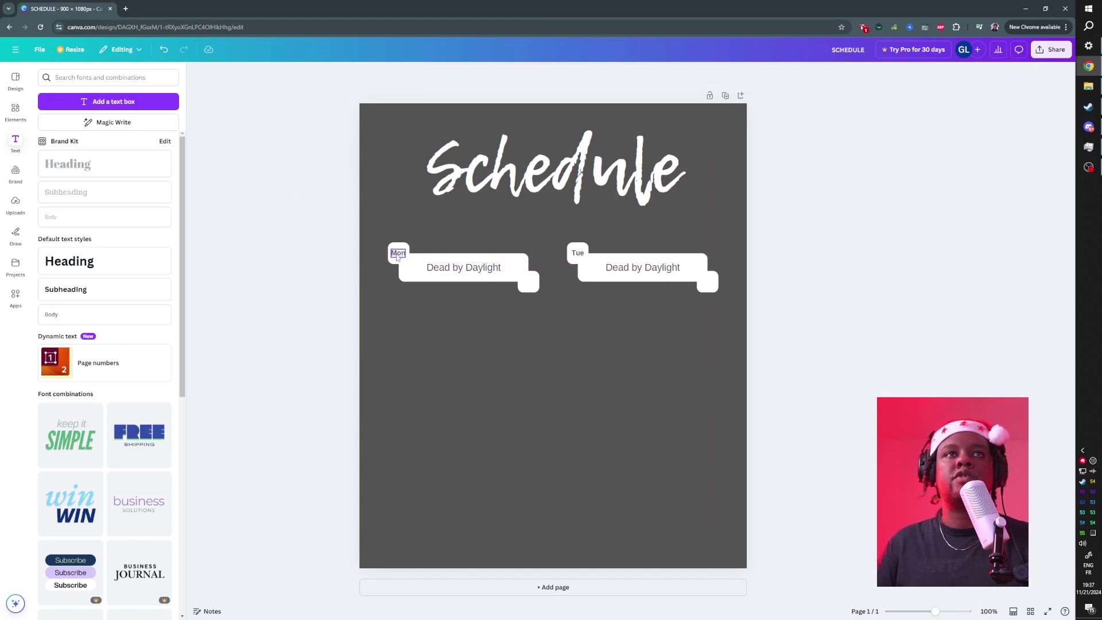
{"action": "left_click", "coordinate": [397, 256]}
{"action": "left_click", "coordinate": [404, 230]}
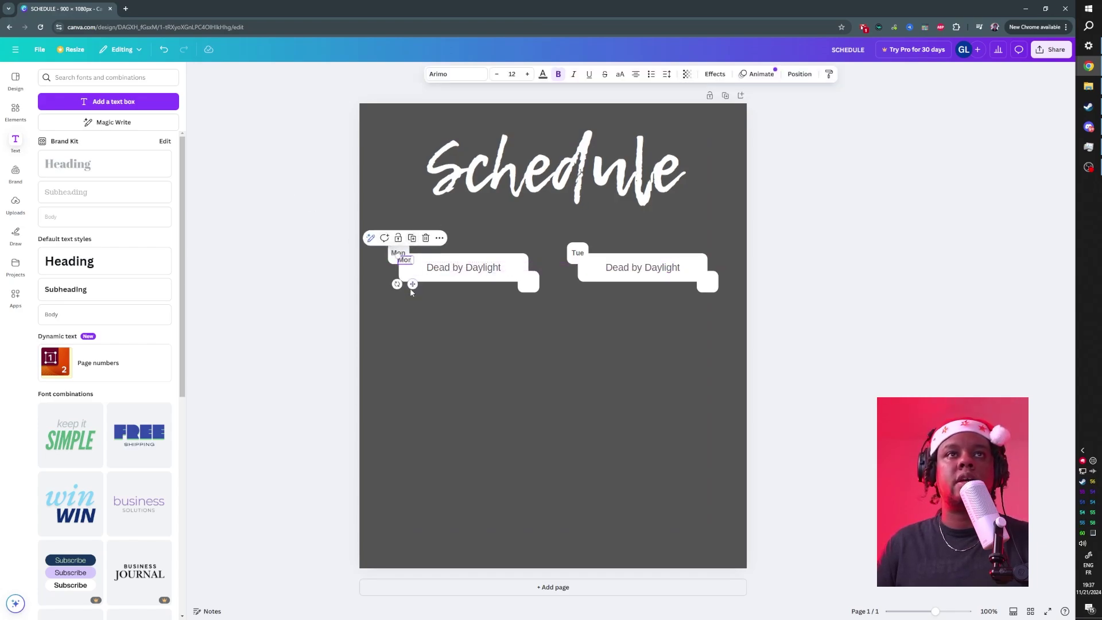
{"action": "left_click_drag", "start_coordinate": [407, 283], "coordinate": [536, 305]}
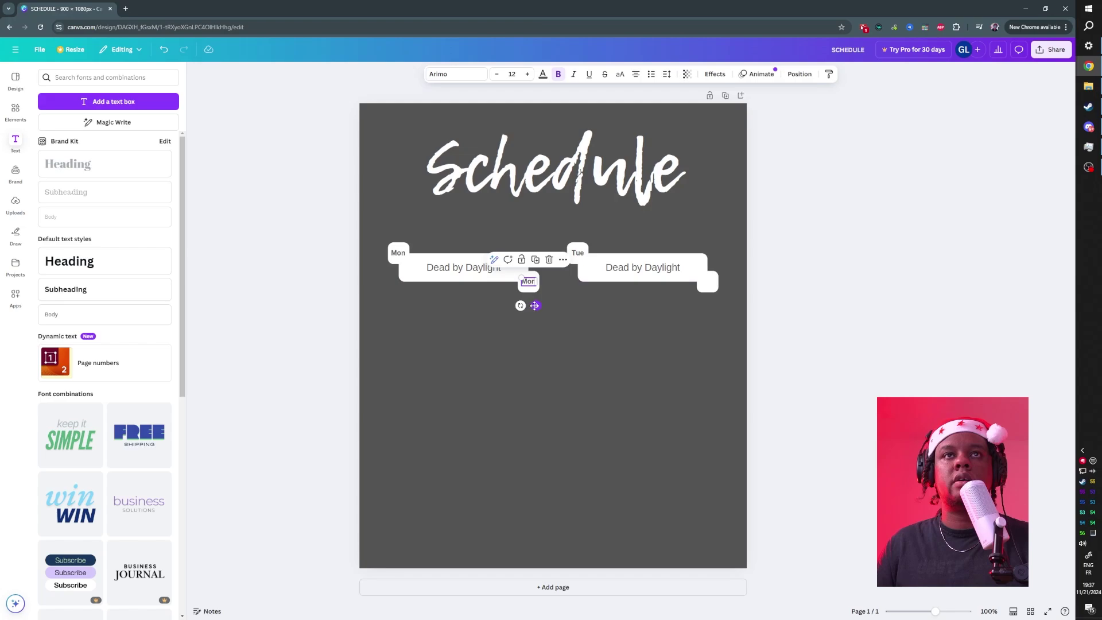
Step: Retype the copied label as the 02 PM time badge
{"action": "double_click", "coordinate": [528, 281]}
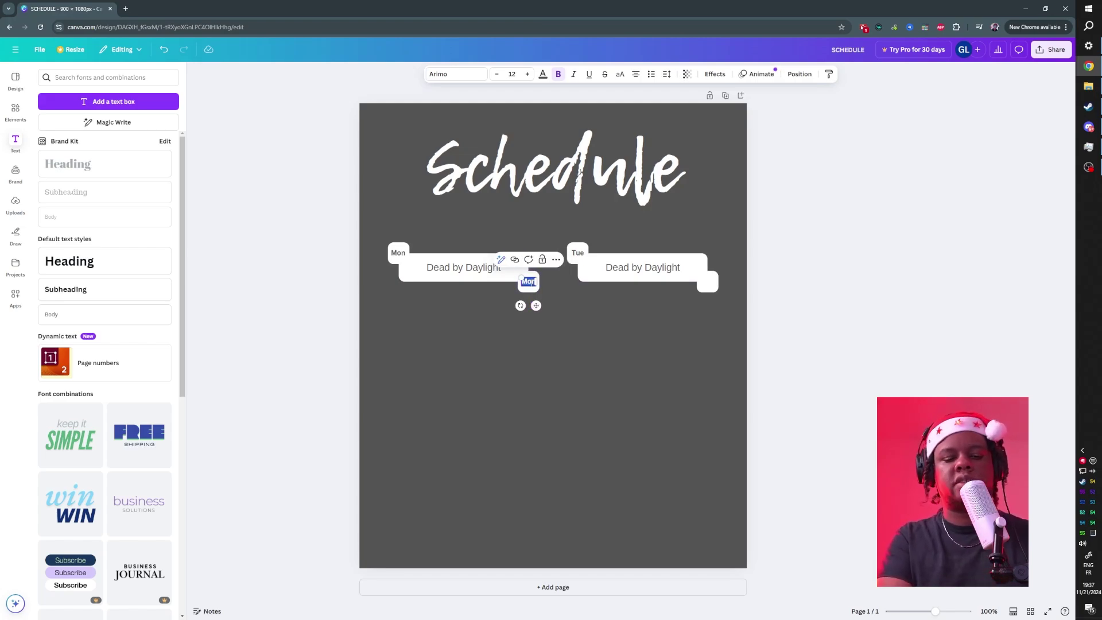
{"action": "type", "text": "19h"}
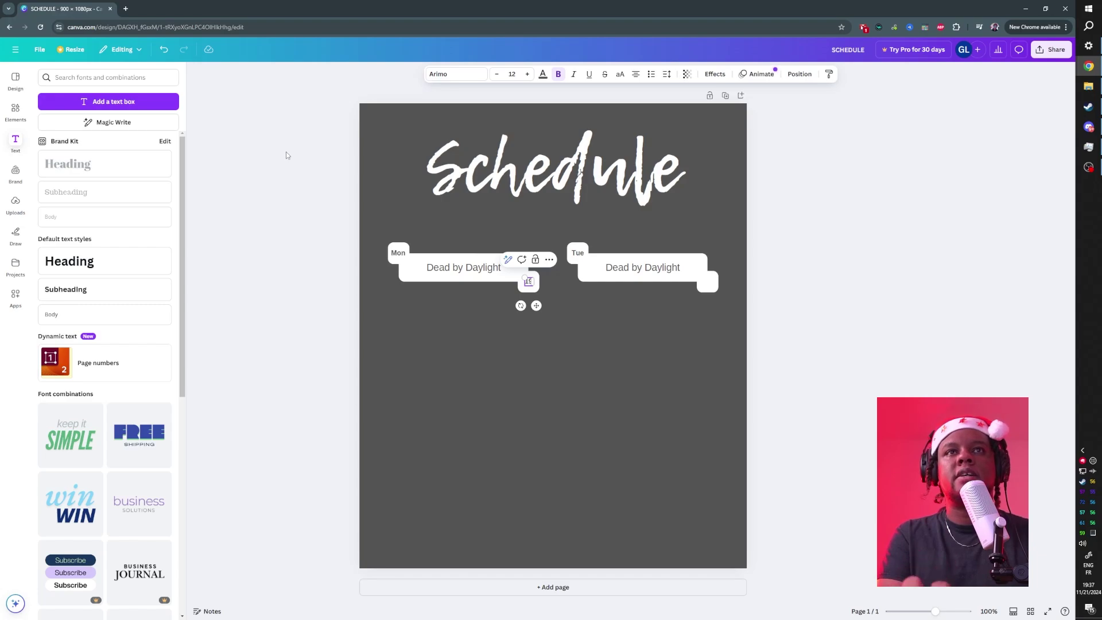
{"action": "key", "text": "BackSpace"}
{"action": "type", "text": "19h00"}
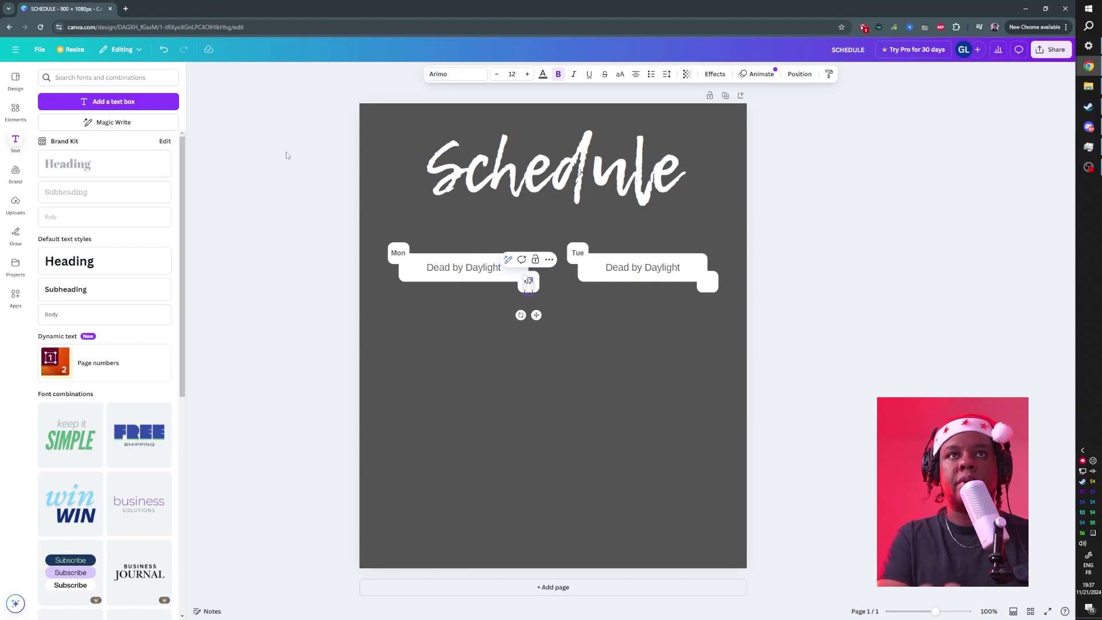
{"action": "type", "text": "M"}
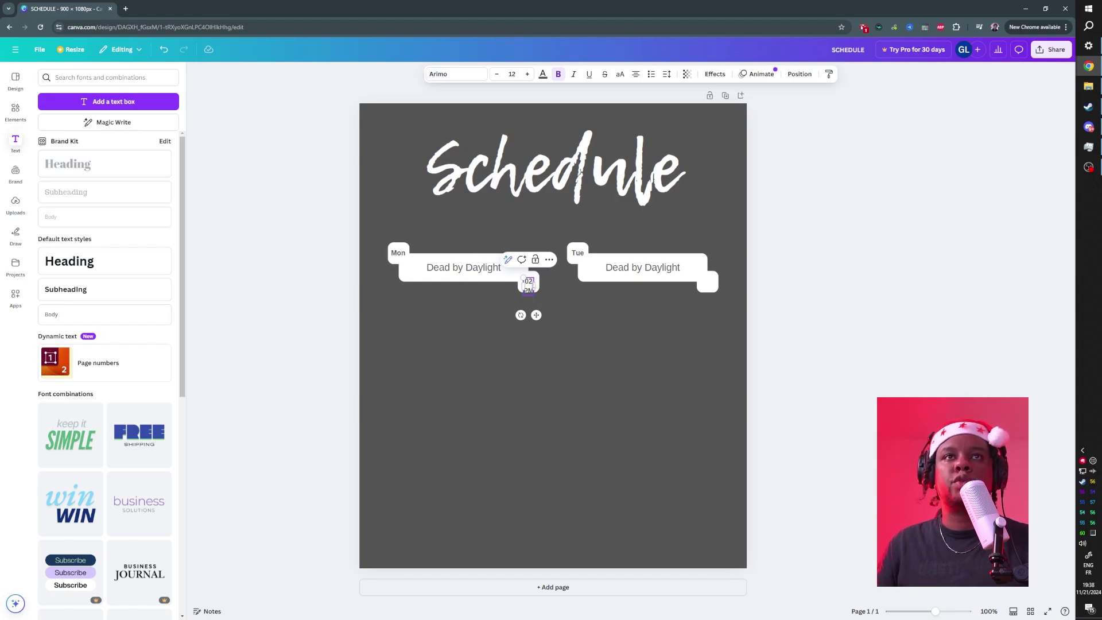
Step: Tighten the badge's line spacing to about 1.0 so 02 PM stacks on two lines
{"action": "key", "text": "ctrl+a"}
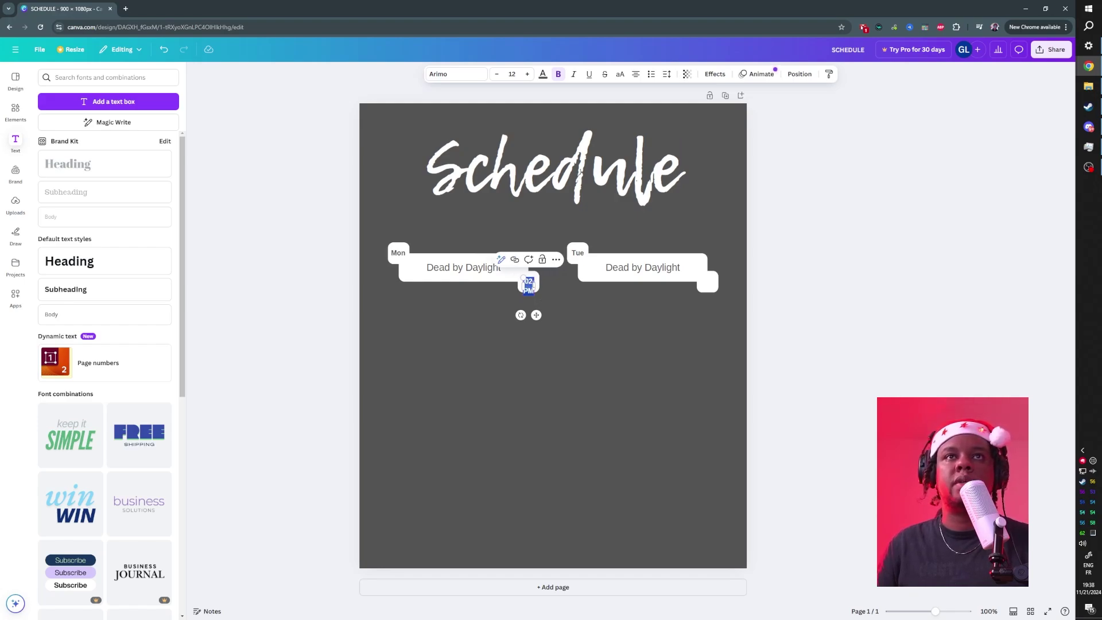
{"action": "left_click", "coordinate": [666, 74]}
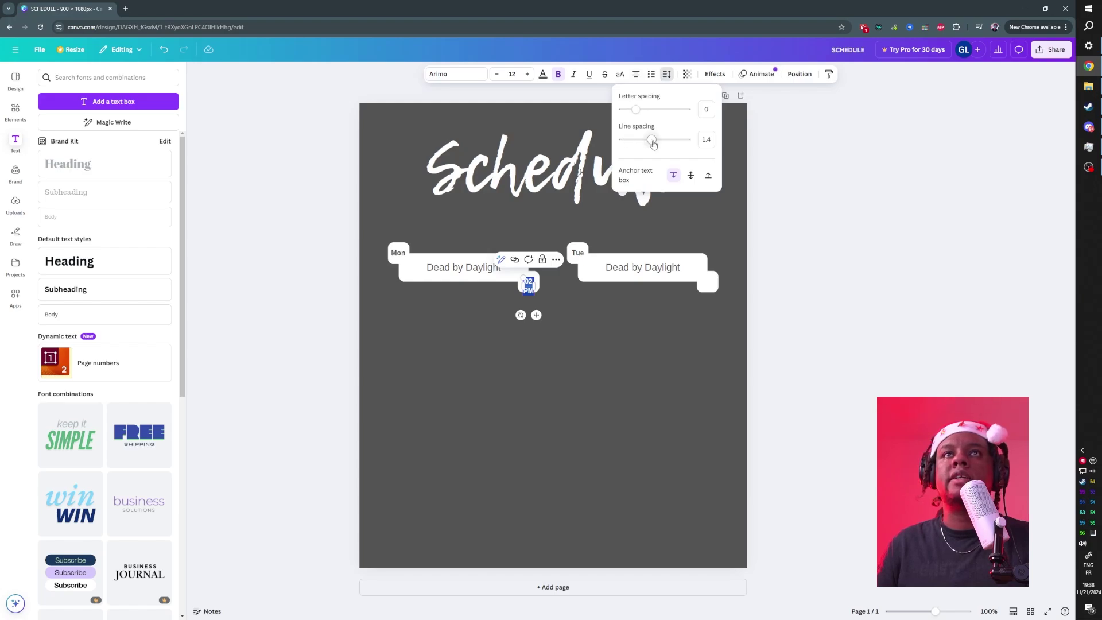
{"action": "left_click_drag", "start_coordinate": [654, 144], "coordinate": [633, 144]}
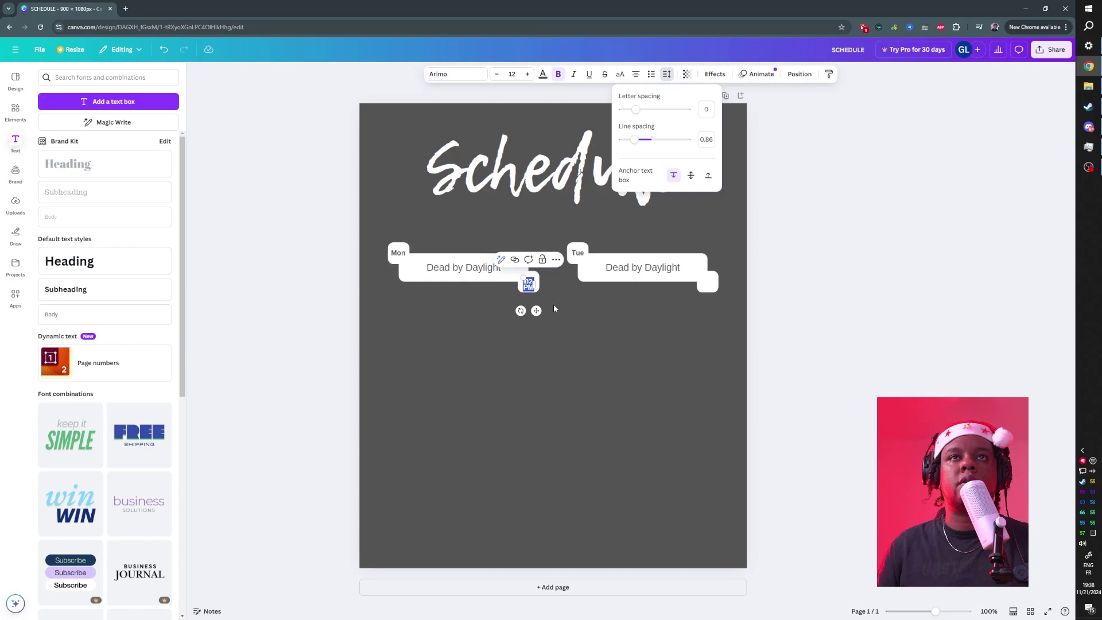
{"action": "left_click", "coordinate": [535, 311]}
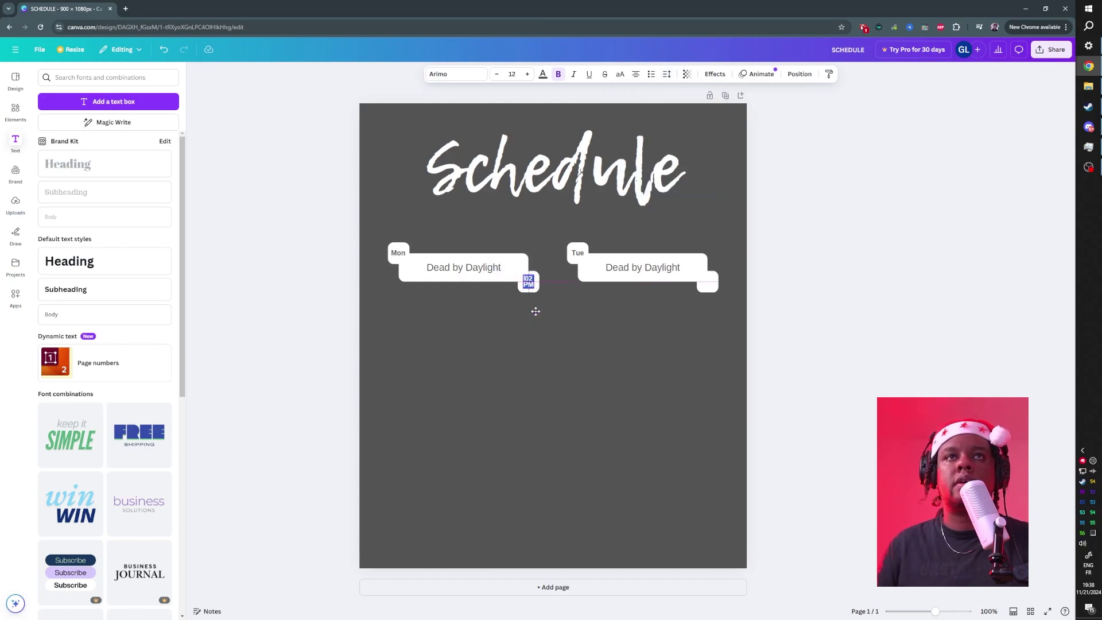
{"action": "left_click", "coordinate": [275, 234]}
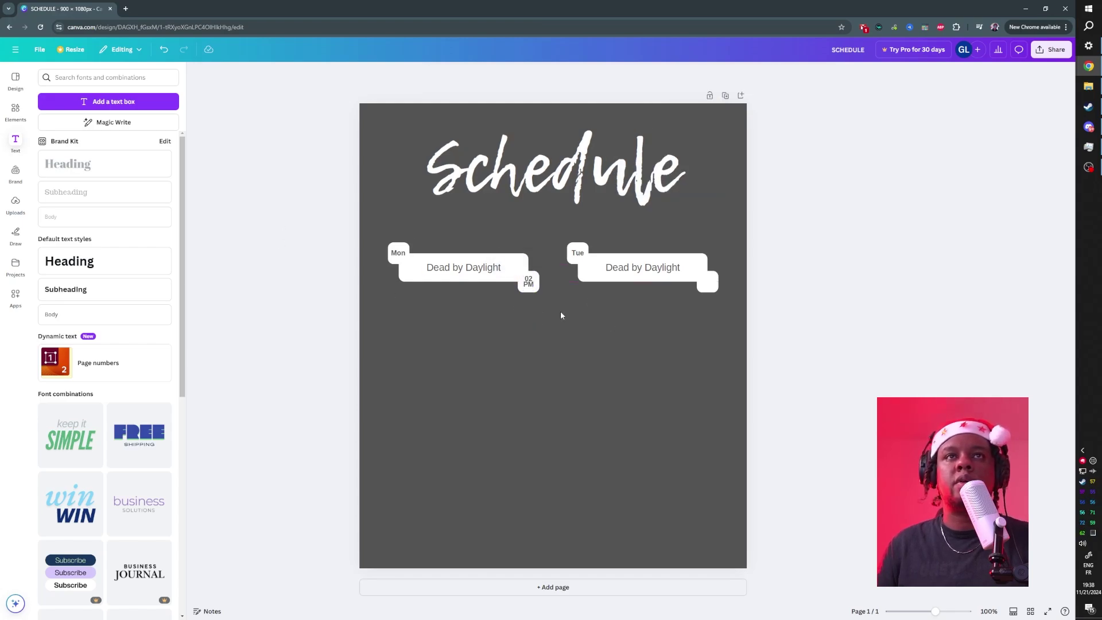
{"action": "left_click", "coordinate": [533, 285]}
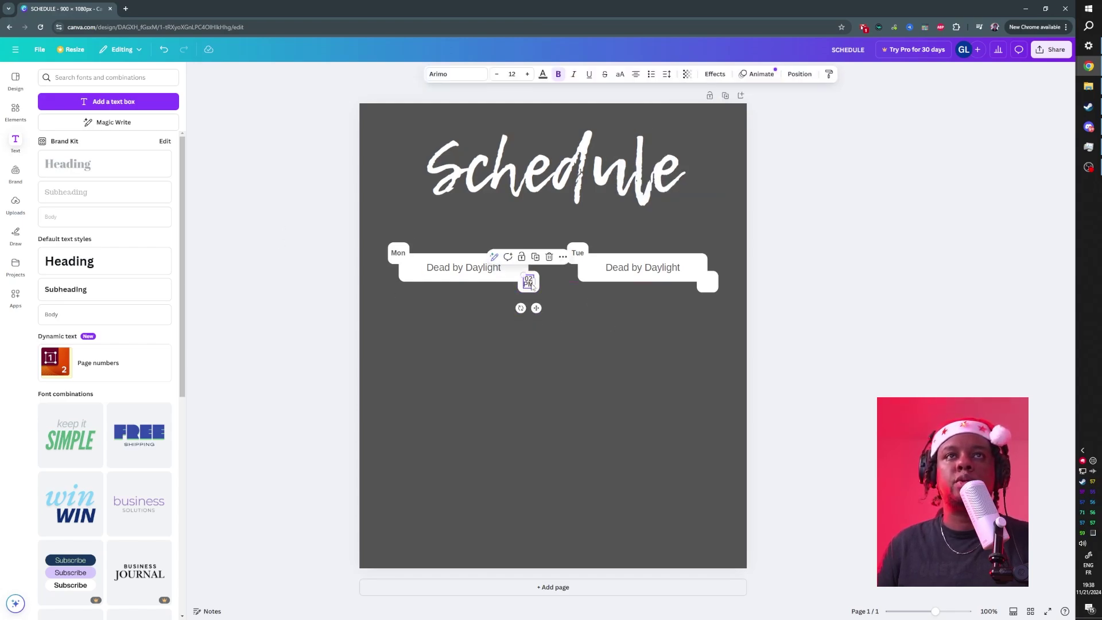
{"action": "left_click", "coordinate": [665, 78]}
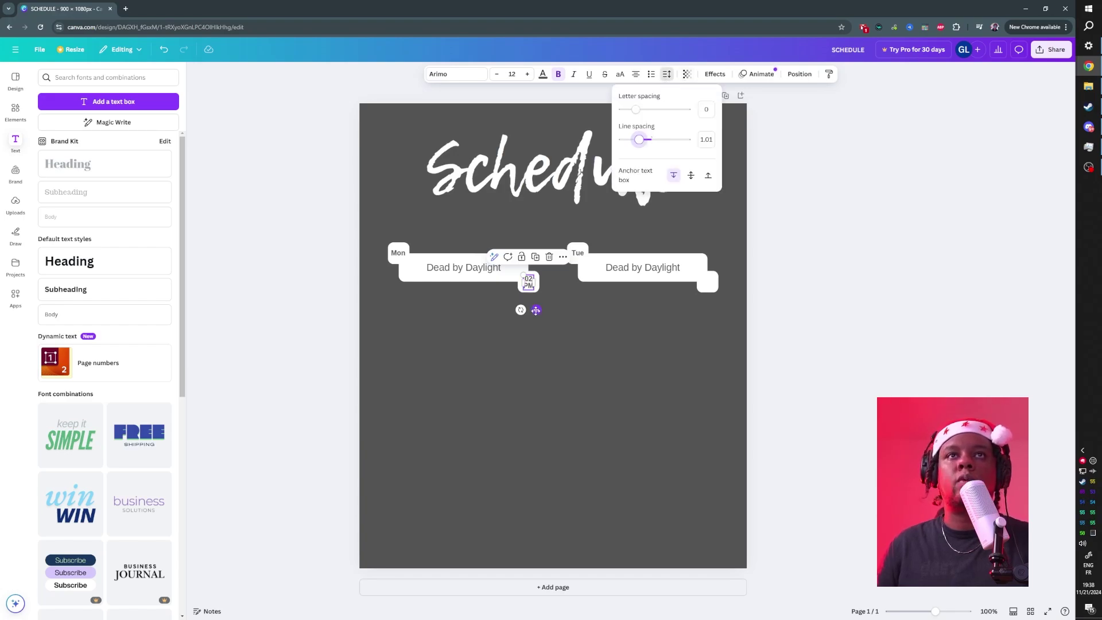
{"action": "left_click_drag", "start_coordinate": [535, 308], "coordinate": [535, 310]}
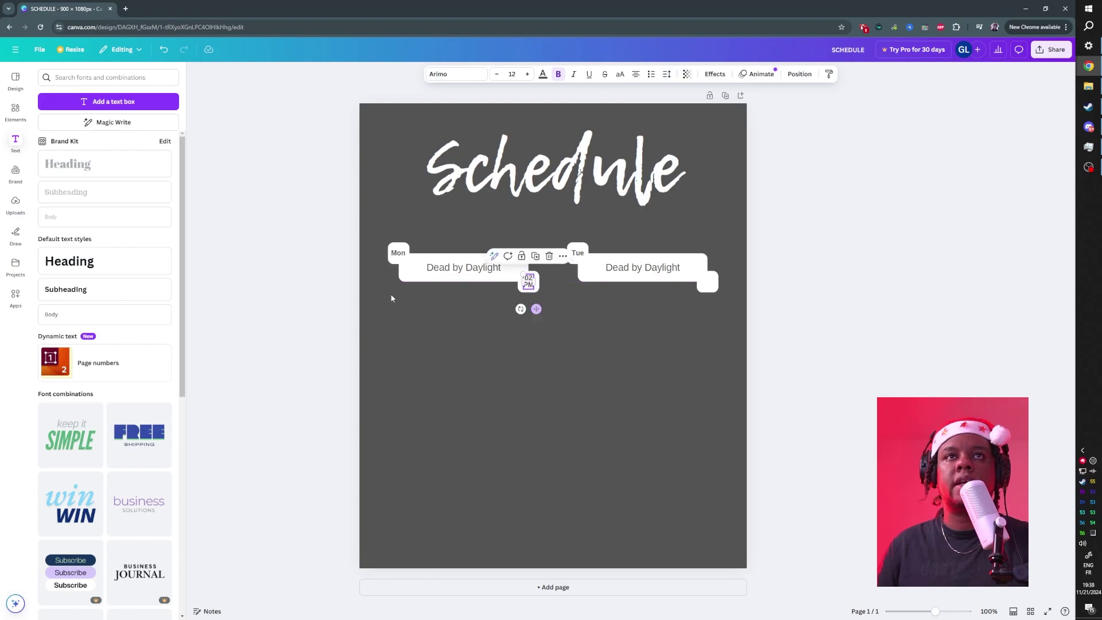
{"action": "left_click", "coordinate": [335, 202]}
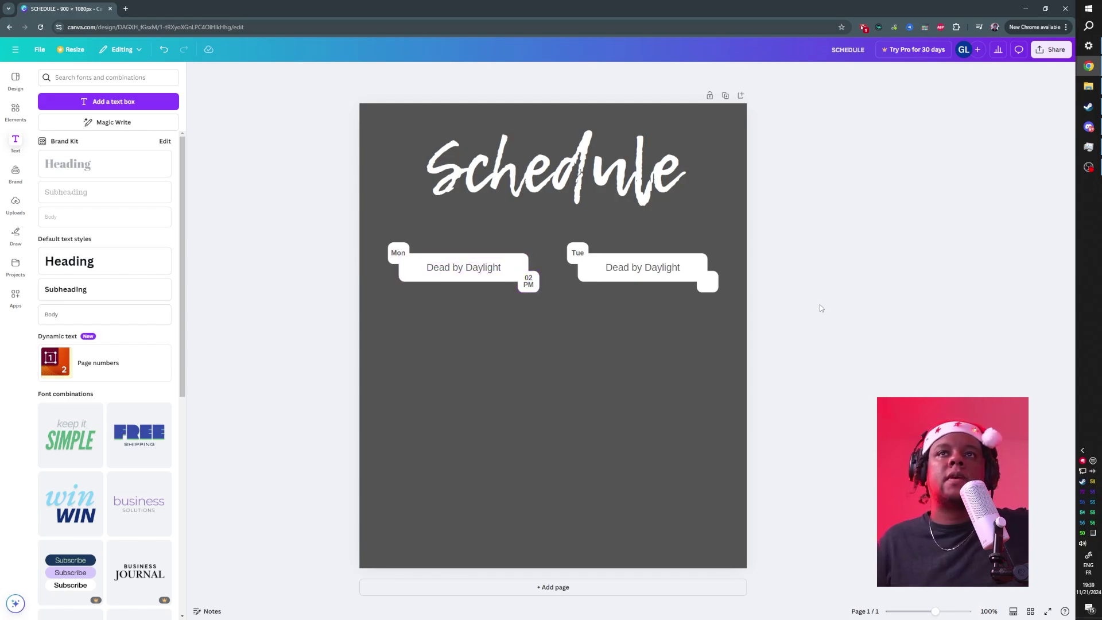
Step: Delete the Tue card and place a copy of the Mon card beside the original
{"action": "left_click_drag", "start_coordinate": [558, 240], "coordinate": [714, 301]}
{"action": "key", "text": "Delete"}
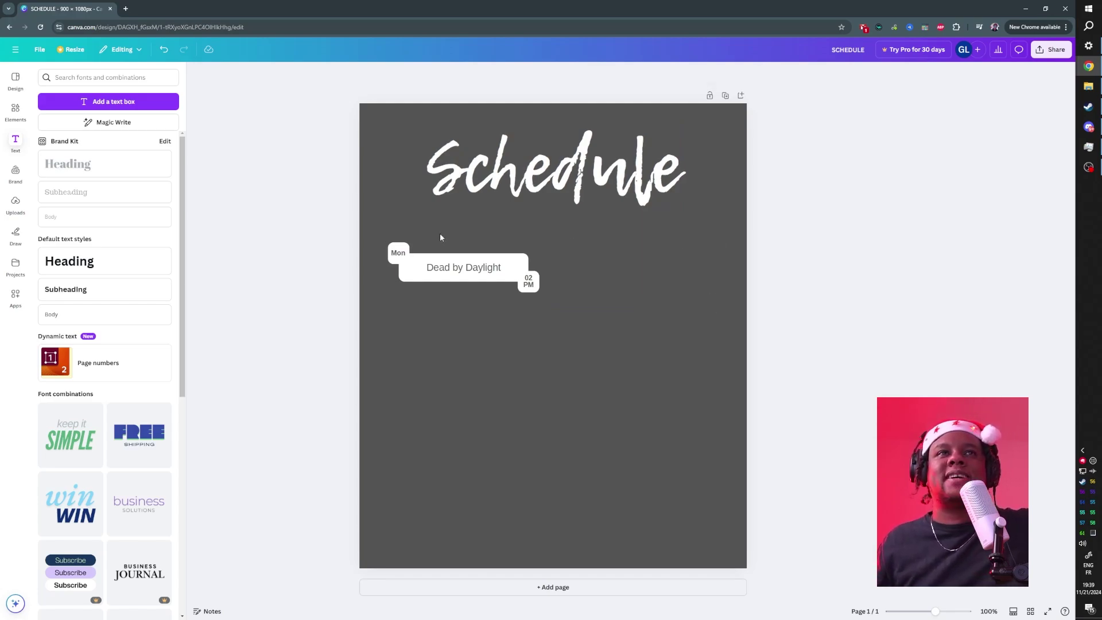
{"action": "left_click_drag", "start_coordinate": [375, 231], "coordinate": [575, 323]}
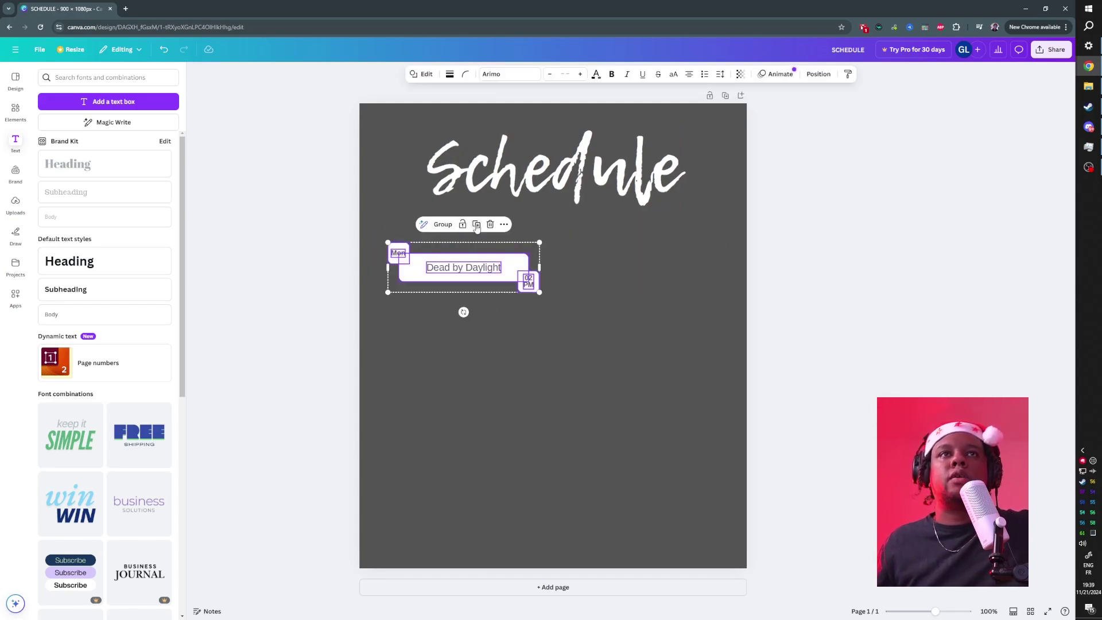
{"action": "left_click_drag", "start_coordinate": [405, 287], "coordinate": [577, 287], "text": "alt"}
Step: Duplicate the card pair into three rows and move one card centred below the grid
{"action": "left_click", "coordinate": [465, 269], "text": "shift"}
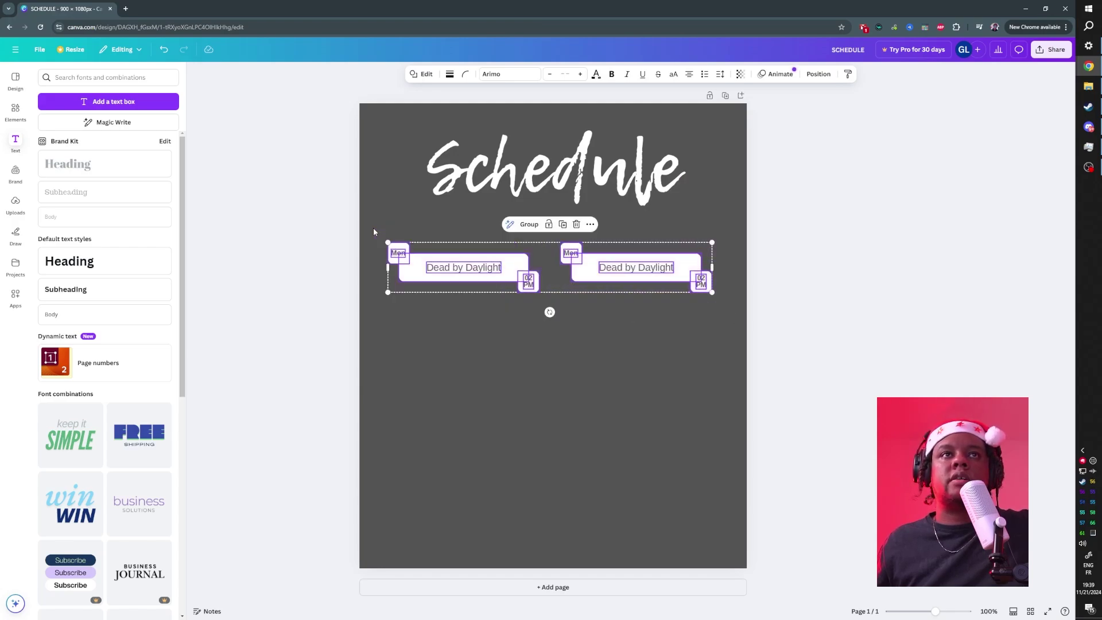
{"action": "left_click", "coordinate": [566, 225]}
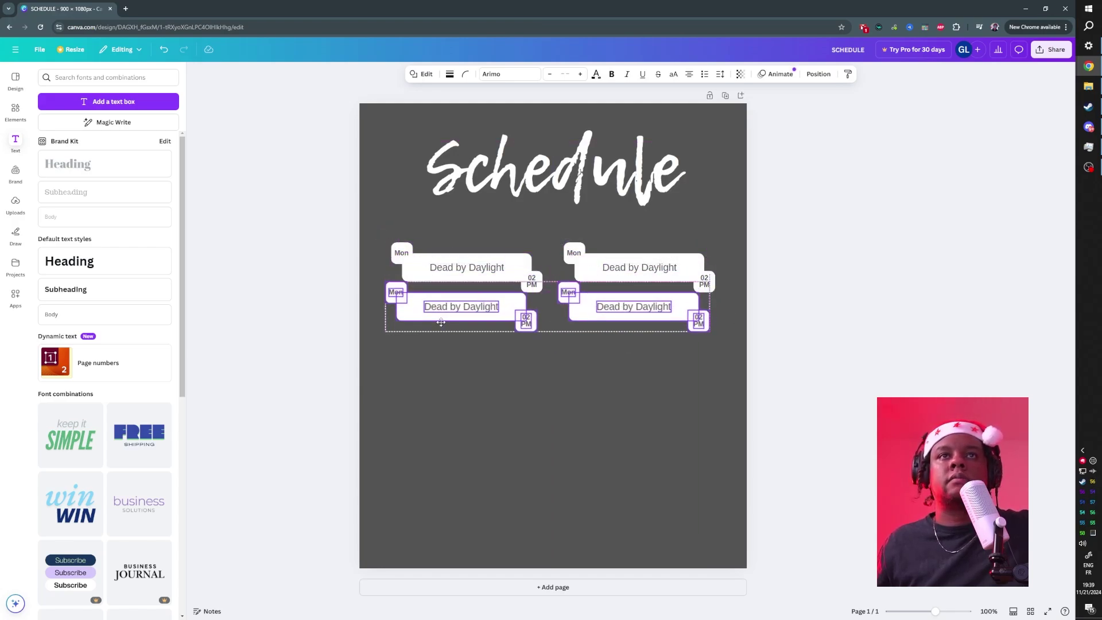
{"action": "left_click", "coordinate": [567, 275]}
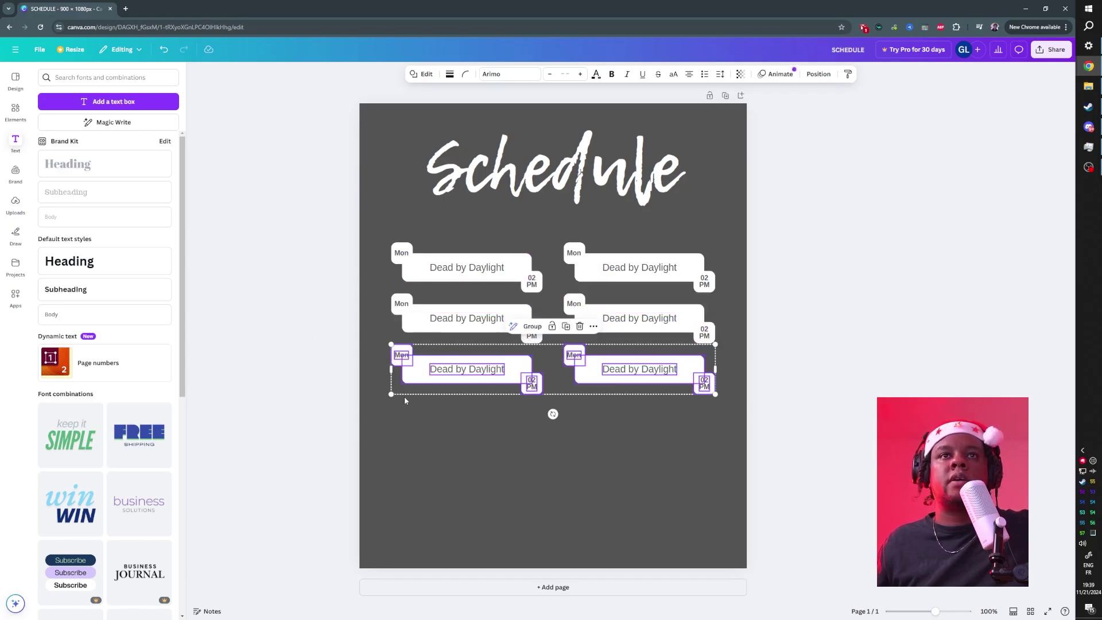
{"action": "left_click", "coordinate": [513, 454]}
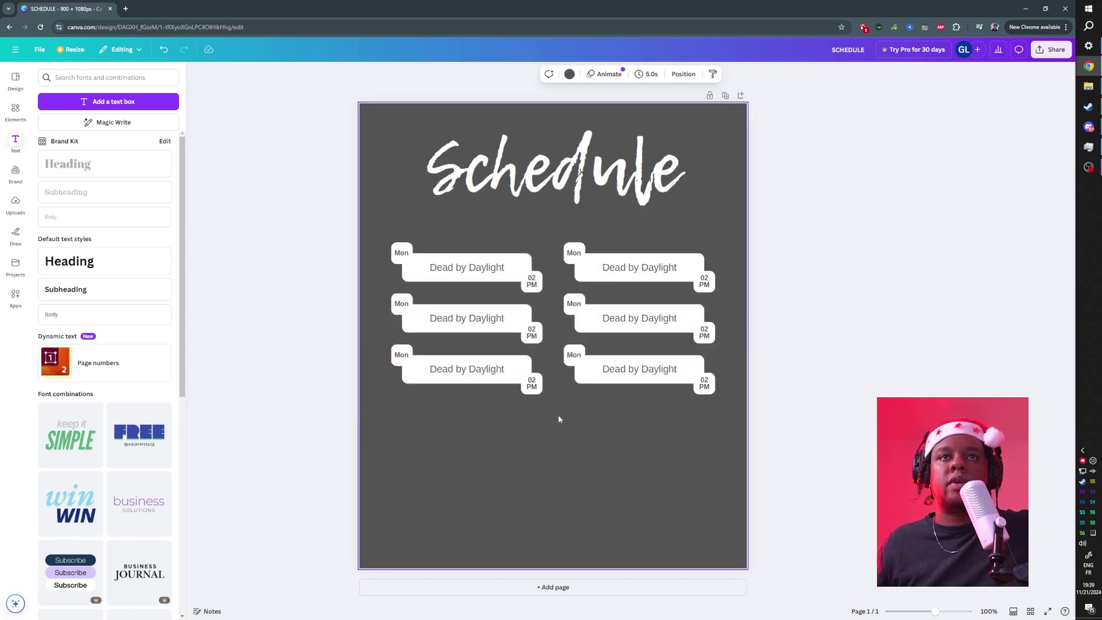
{"action": "left_click_drag", "start_coordinate": [558, 419], "coordinate": [723, 344]}
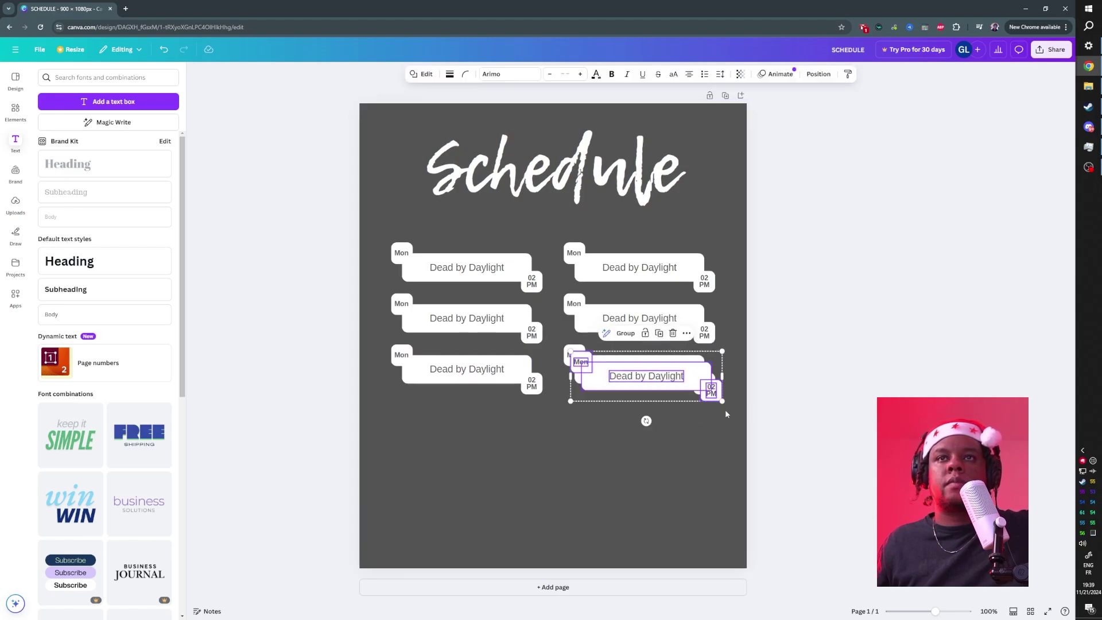
{"action": "left_click_drag", "start_coordinate": [642, 383], "coordinate": [551, 423]}
{"action": "left_click", "coordinate": [299, 440]}
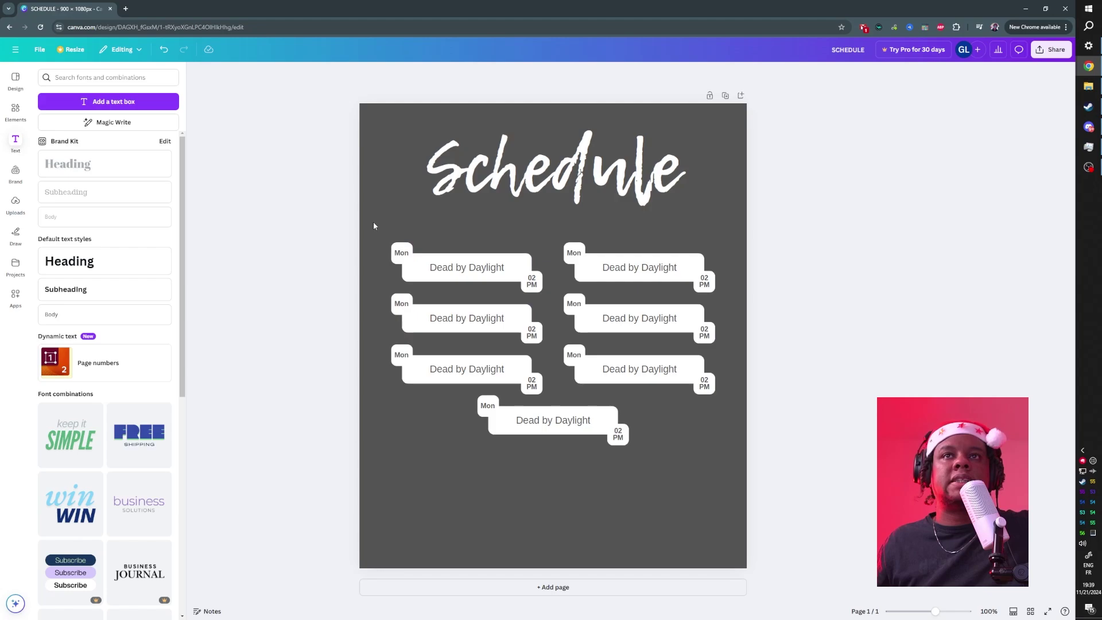
{"action": "left_click_drag", "start_coordinate": [367, 219], "coordinate": [391, 394]}
Step: Fill the left-column, right-column and bottom Mon tags with Light Gray
{"action": "left_click", "coordinate": [441, 74]}
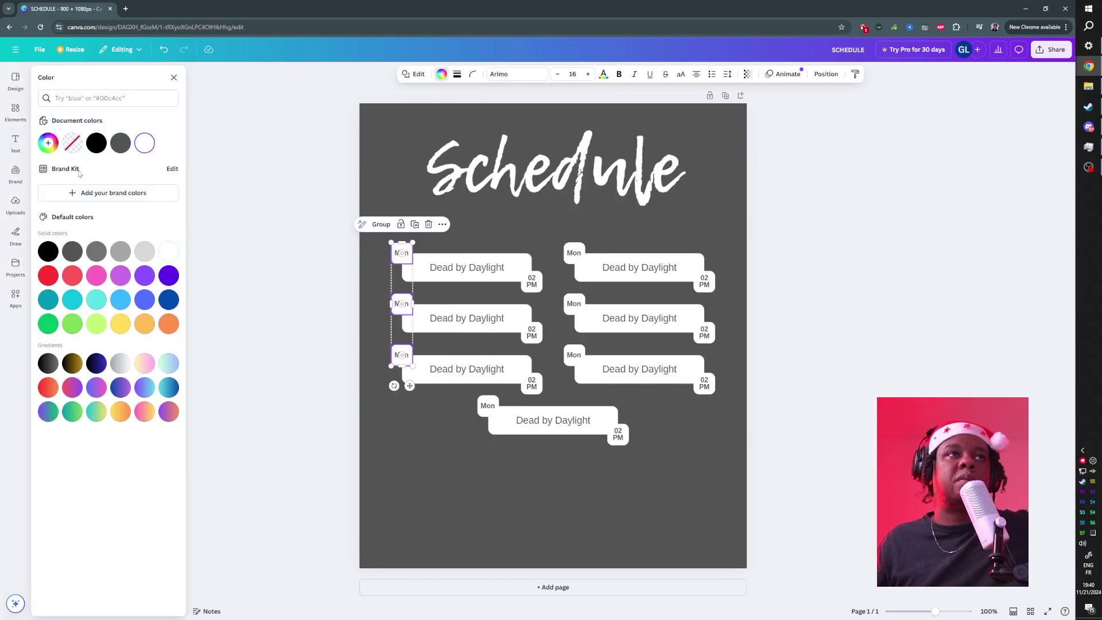
{"action": "left_click", "coordinate": [146, 255]}
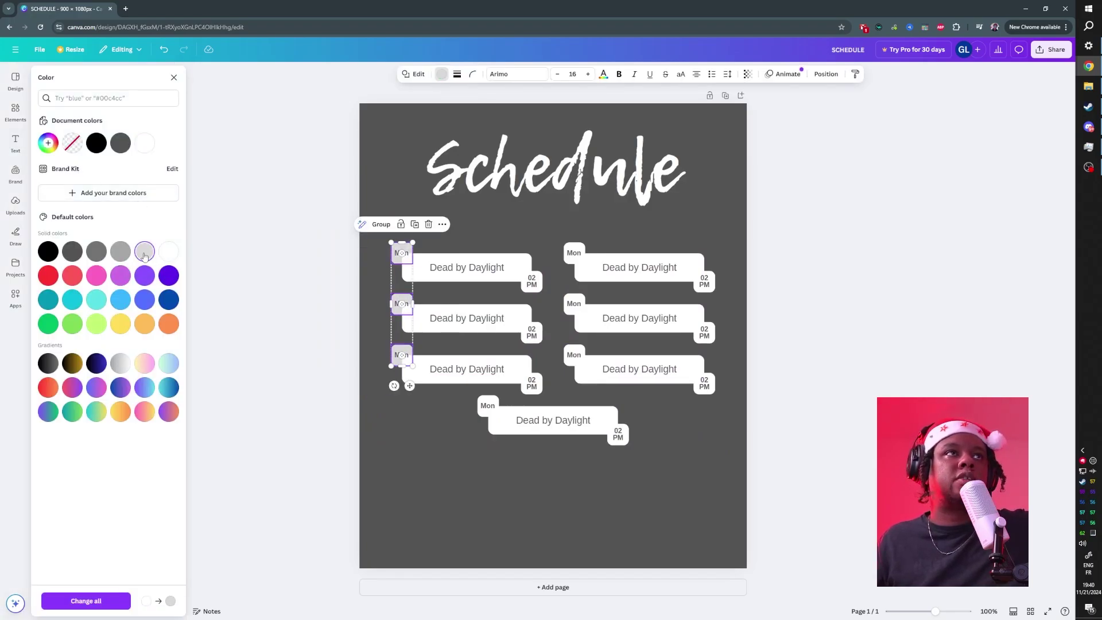
{"action": "left_click", "coordinate": [263, 218]}
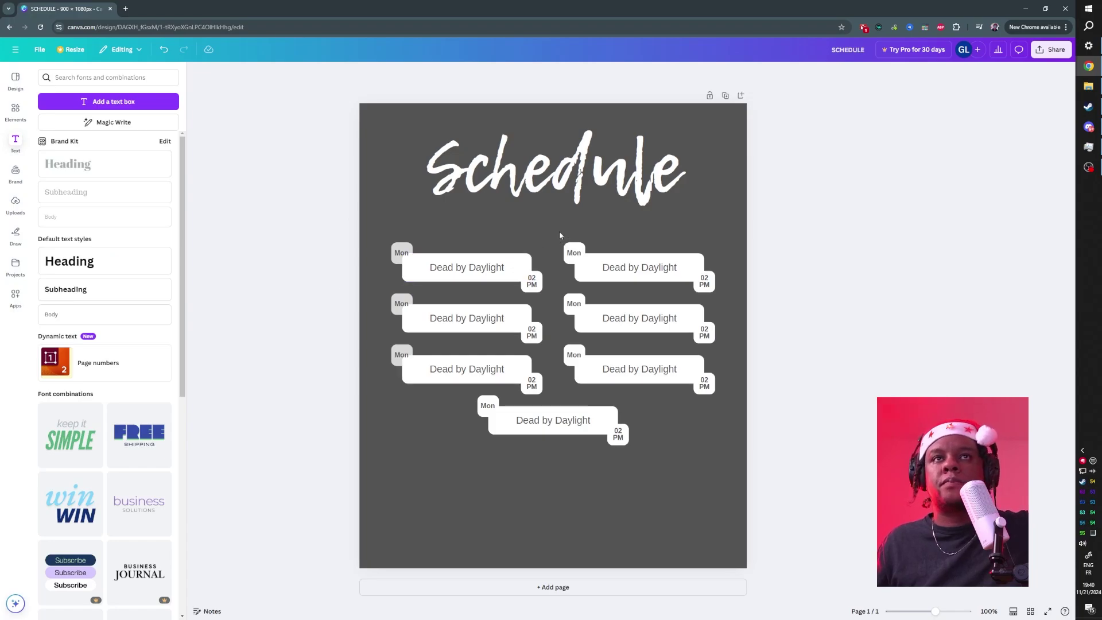
{"action": "left_click_drag", "start_coordinate": [558, 235], "coordinate": [566, 376]}
{"action": "left_click", "coordinate": [441, 74]}
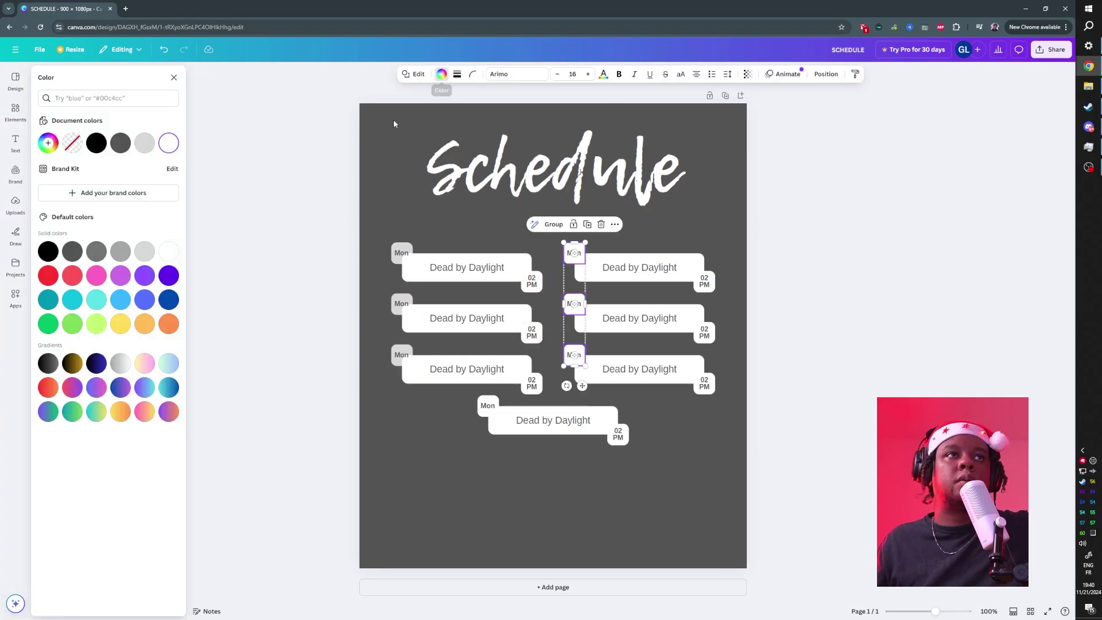
{"action": "left_click", "coordinate": [148, 251]}
{"action": "left_click", "coordinate": [487, 405]}
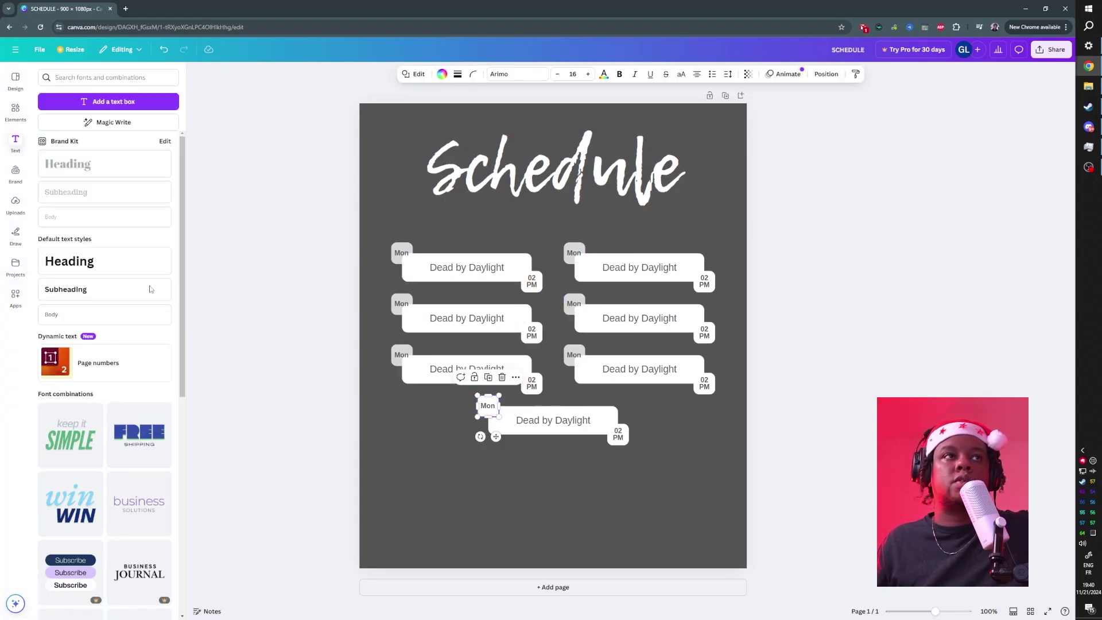
{"action": "left_click", "coordinate": [442, 73]}
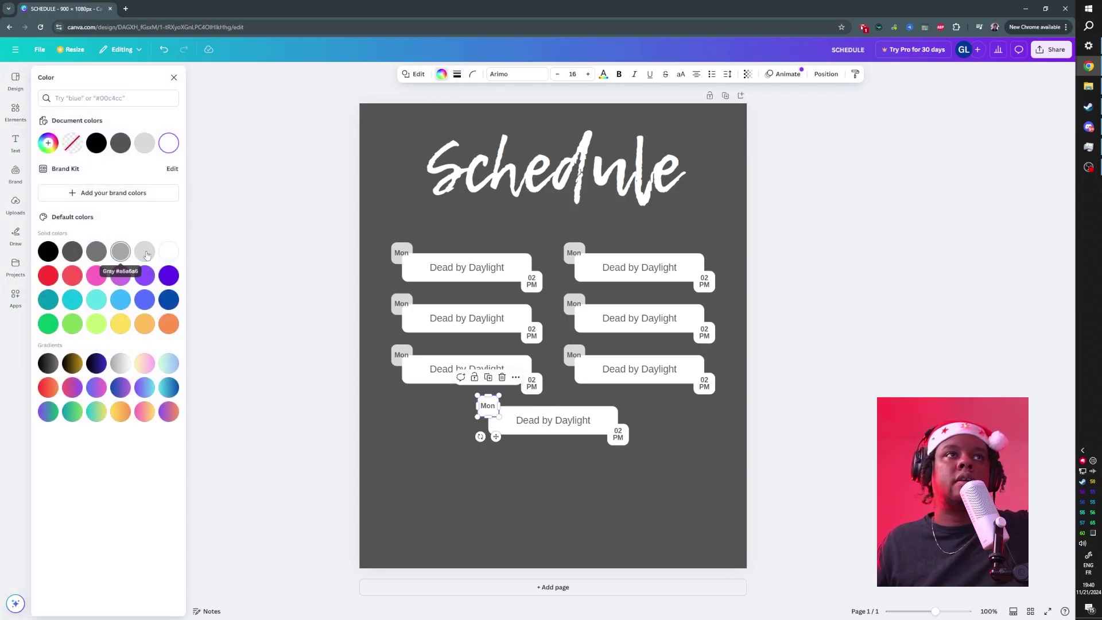
{"action": "left_click", "coordinate": [144, 253]}
{"action": "left_click", "coordinate": [487, 405]}
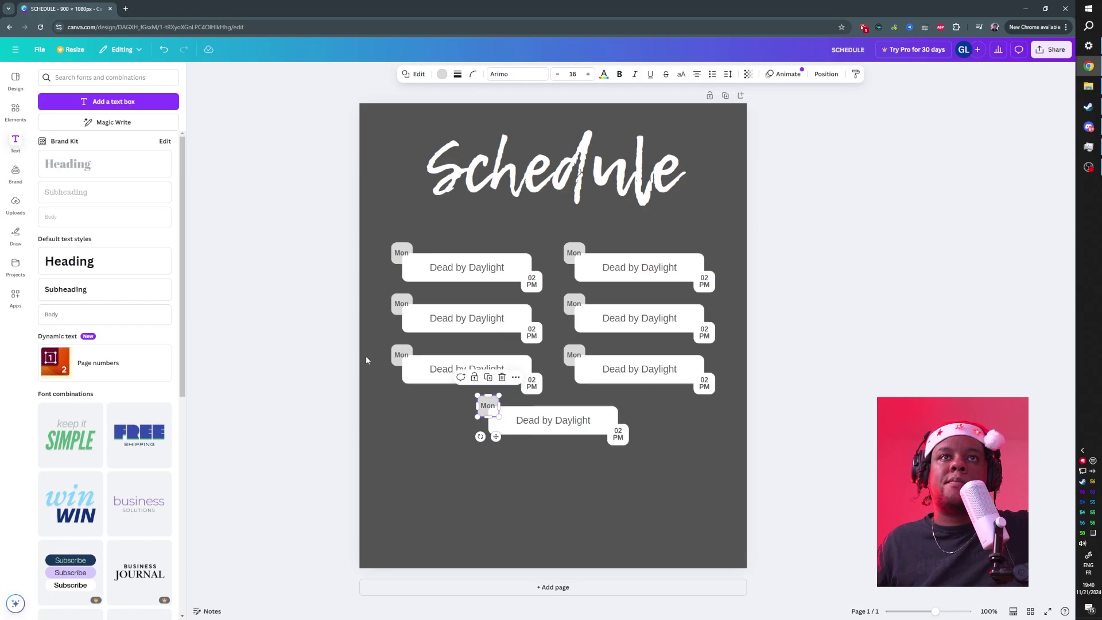
{"action": "left_click", "coordinate": [524, 291]}
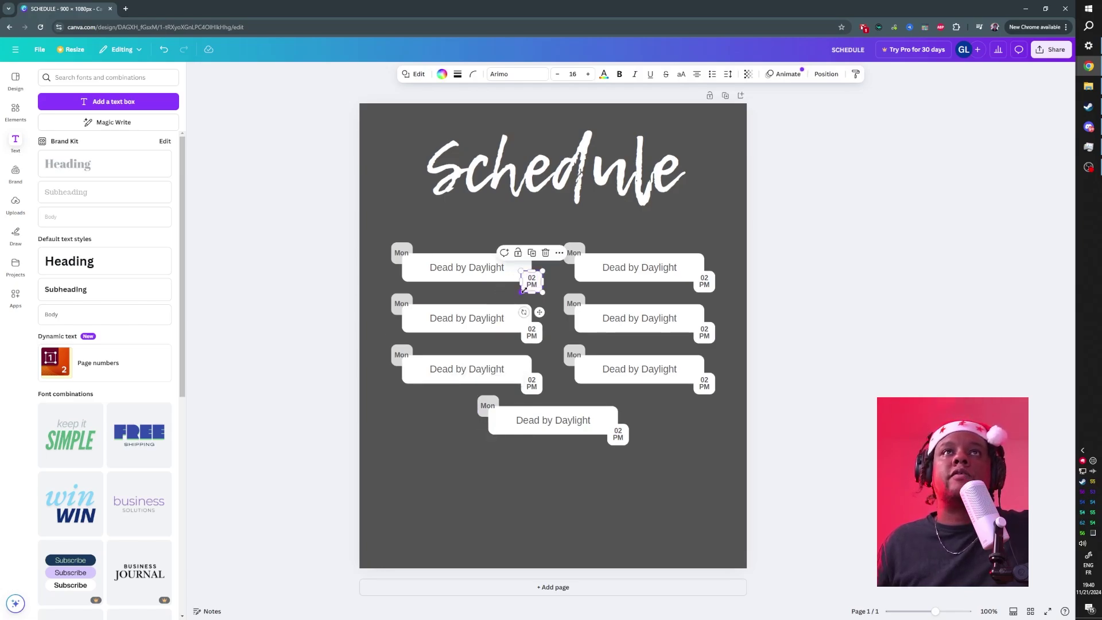
Step: Give the page background a new custom crimson red, #D42E2E
{"action": "left_click", "coordinate": [406, 214]}
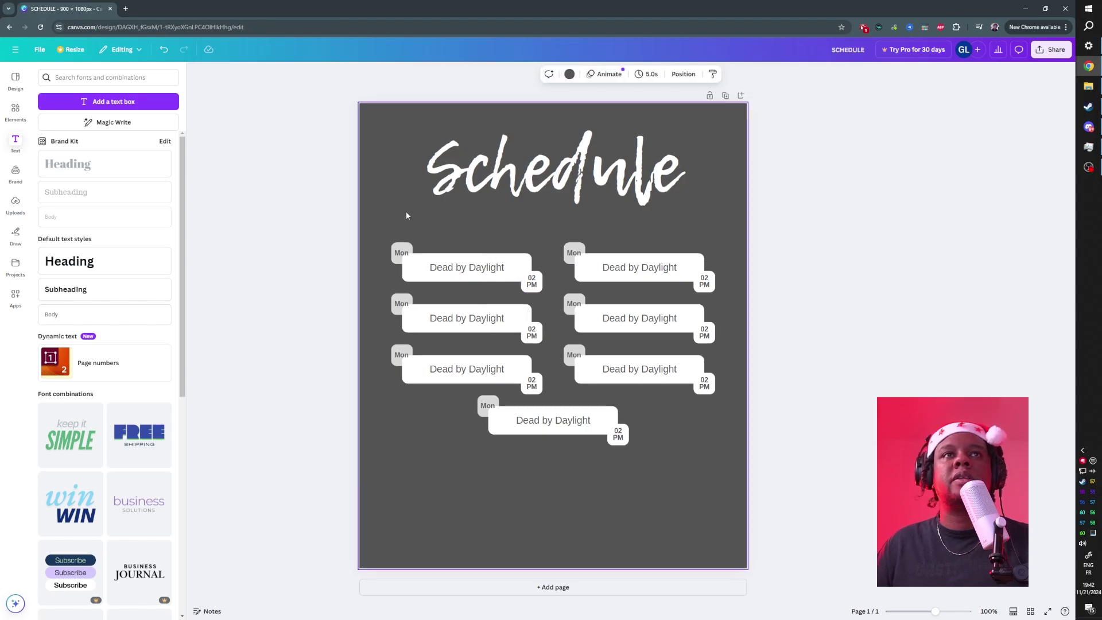
{"action": "left_click", "coordinate": [569, 74]}
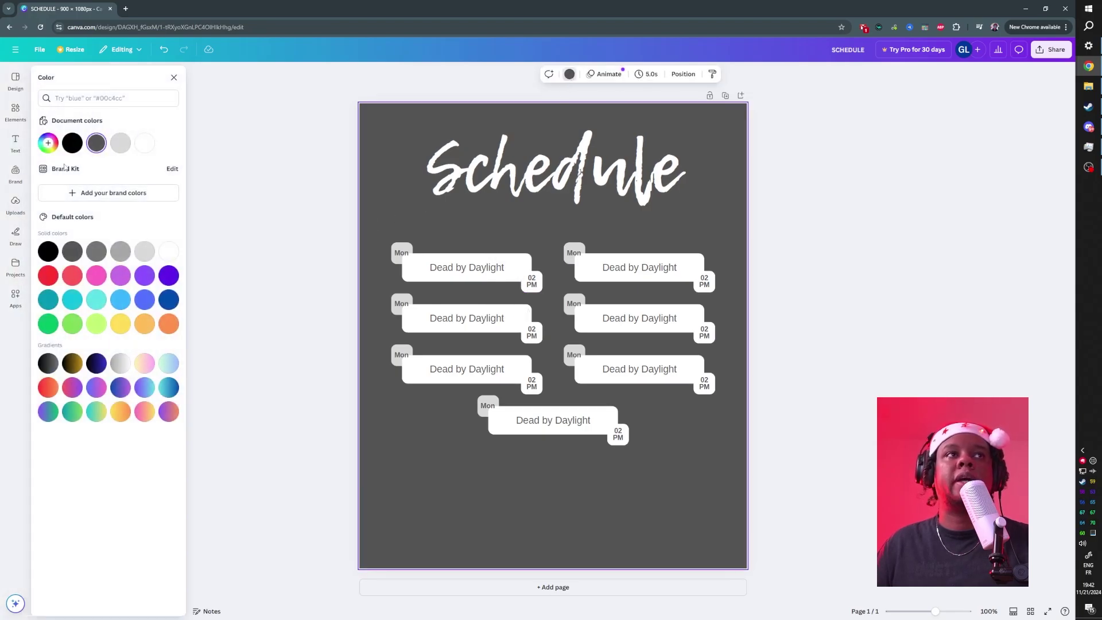
{"action": "left_click", "coordinate": [49, 276]}
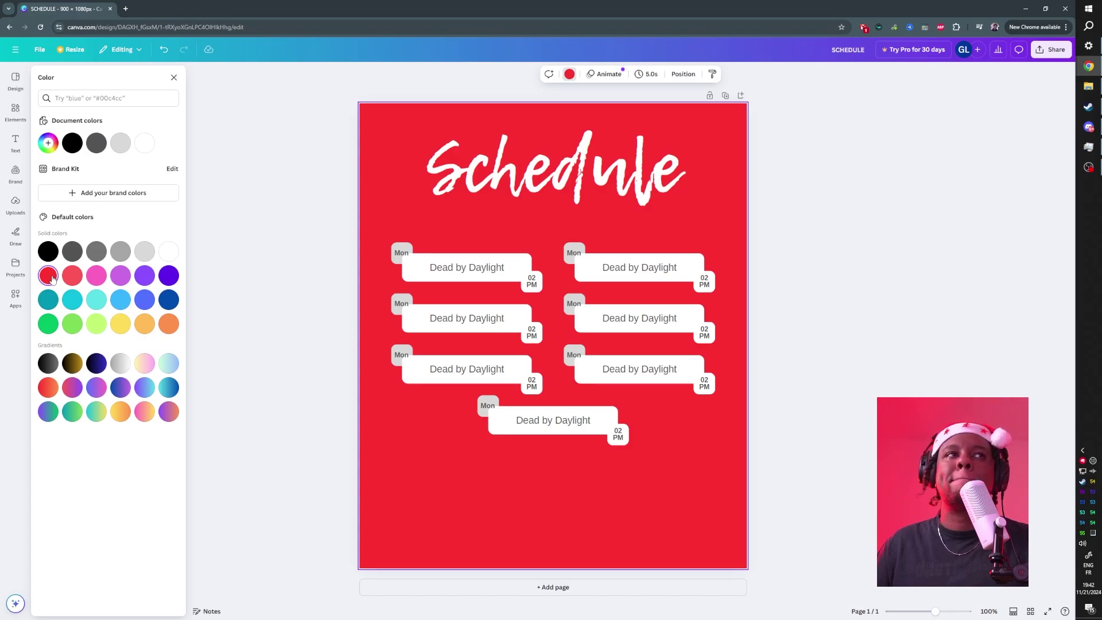
{"action": "left_click", "coordinate": [48, 143]}
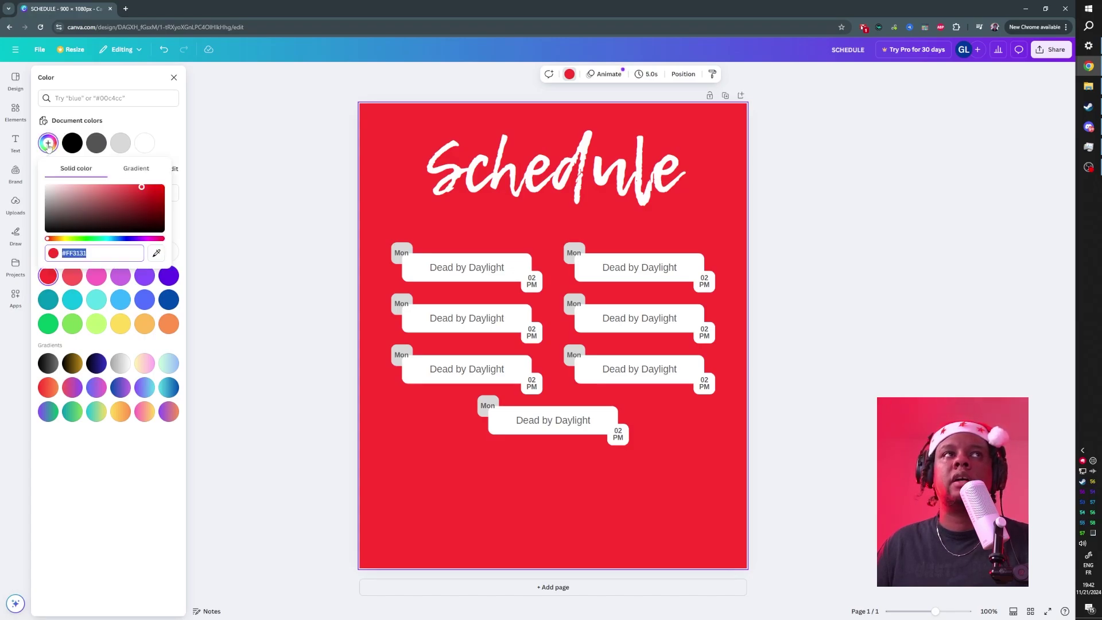
{"action": "mouse_move", "coordinate": [142, 191]}
{"action": "left_mouse_down"}
{"action": "mouse_move", "coordinate": [172, 184]}
{"action": "mouse_move", "coordinate": [138, 192]}
{"action": "left_mouse_up"}
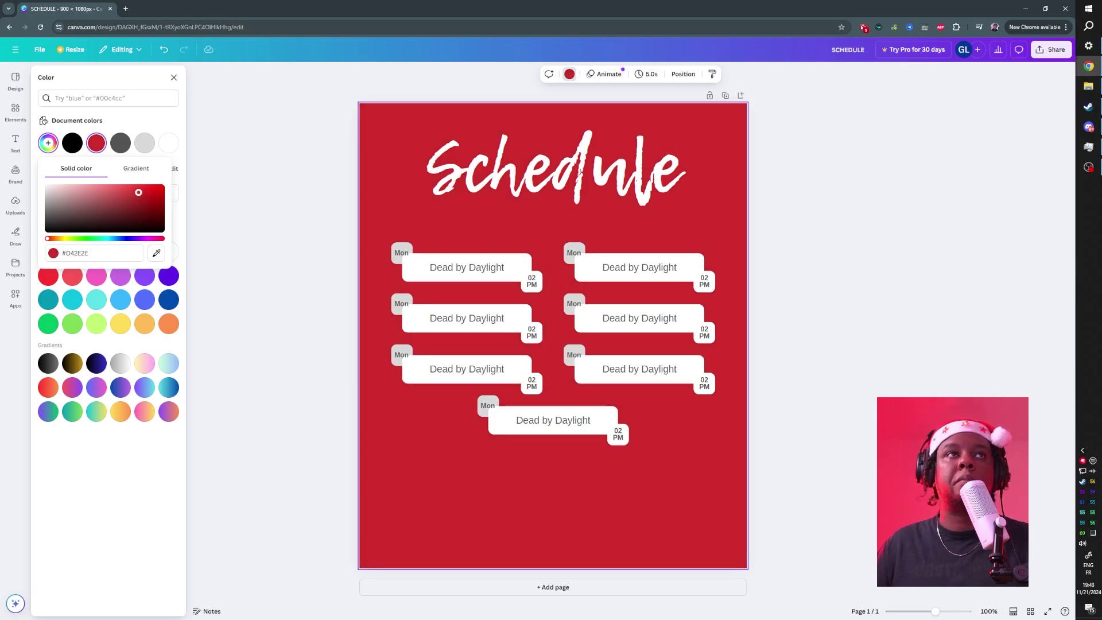
{"action": "left_click", "coordinate": [247, 155]}
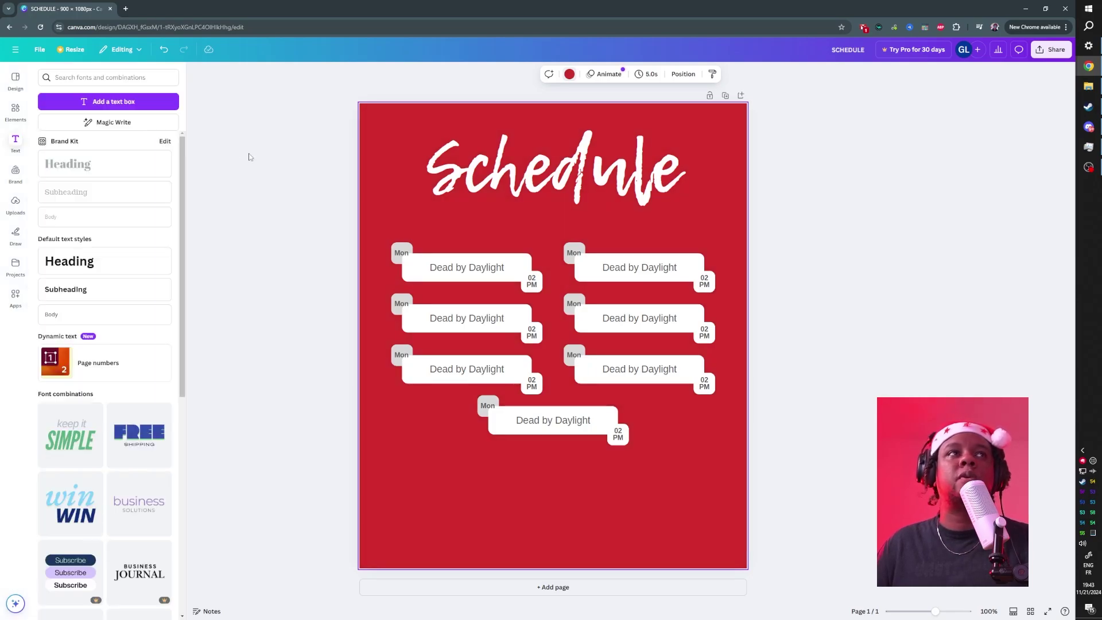
Step: Search Elements for 'snowflake' and place a light-blue snowflake in the top-left corner
{"action": "left_click", "coordinate": [15, 109]}
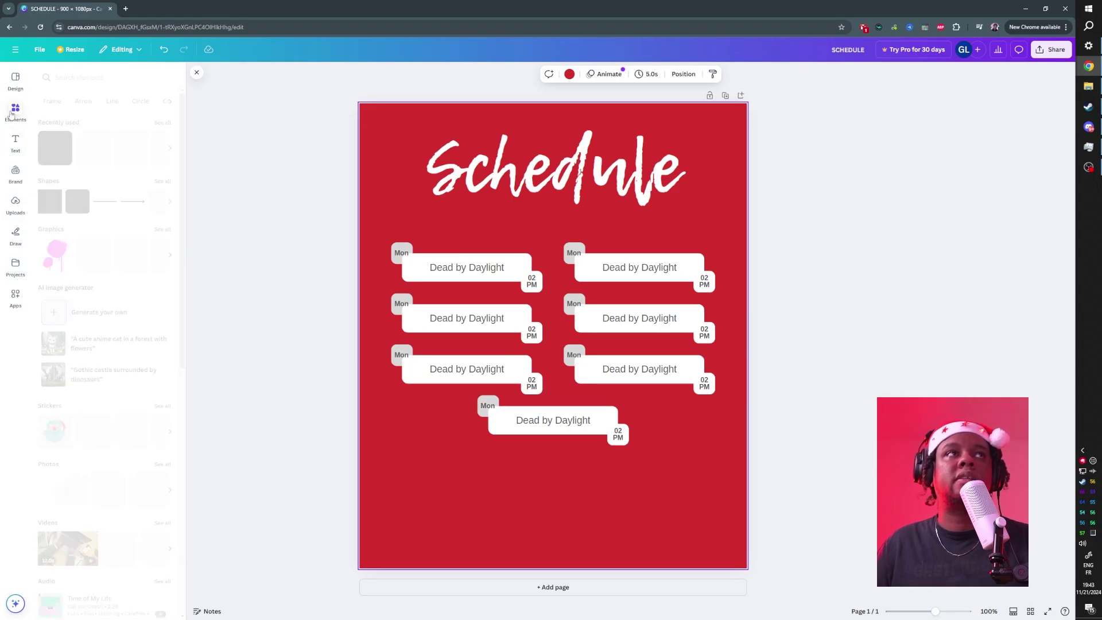
{"action": "left_click", "coordinate": [99, 78]}
{"action": "type", "text": "snowflake"}
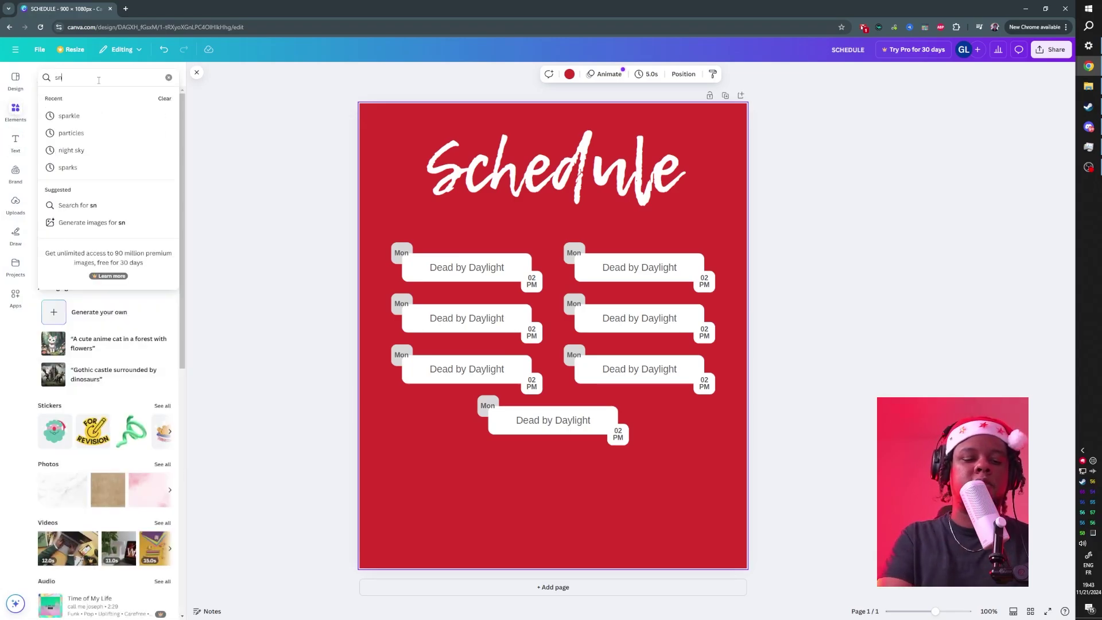
{"action": "key", "text": "Return"}
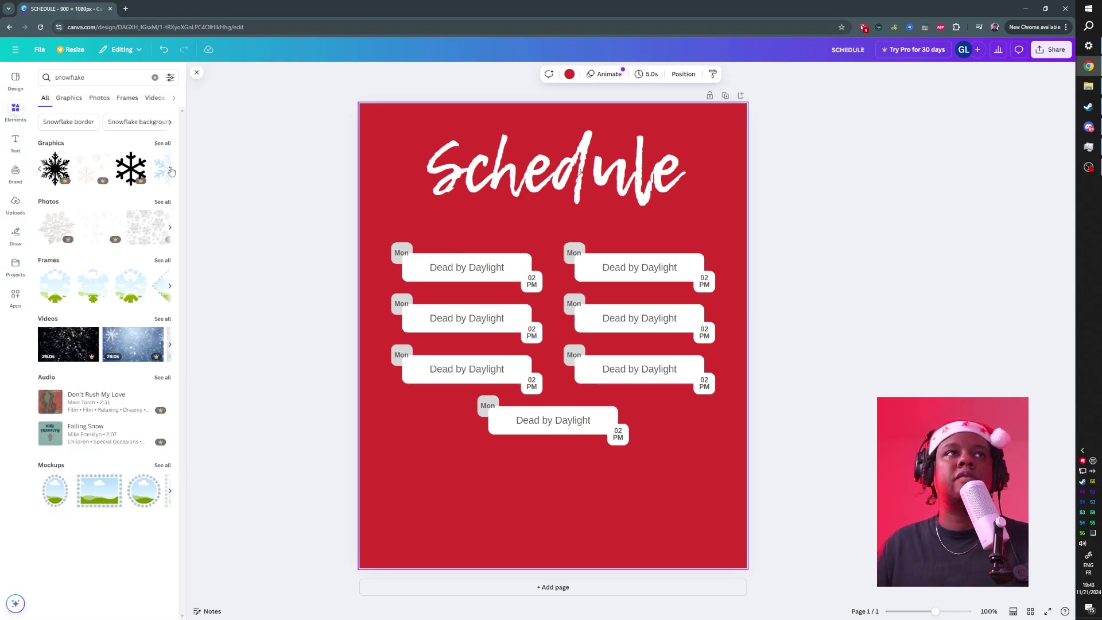
{"action": "left_click", "coordinate": [171, 171]}
{"action": "left_click", "coordinate": [56, 167]}
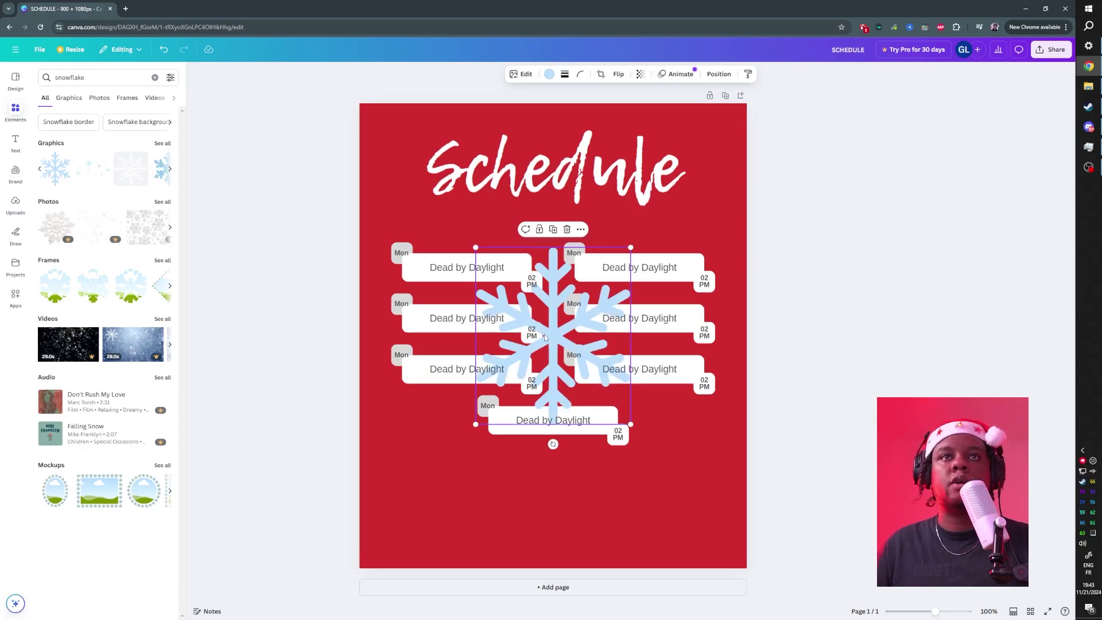
{"action": "left_click_drag", "start_coordinate": [545, 337], "coordinate": [380, 161]}
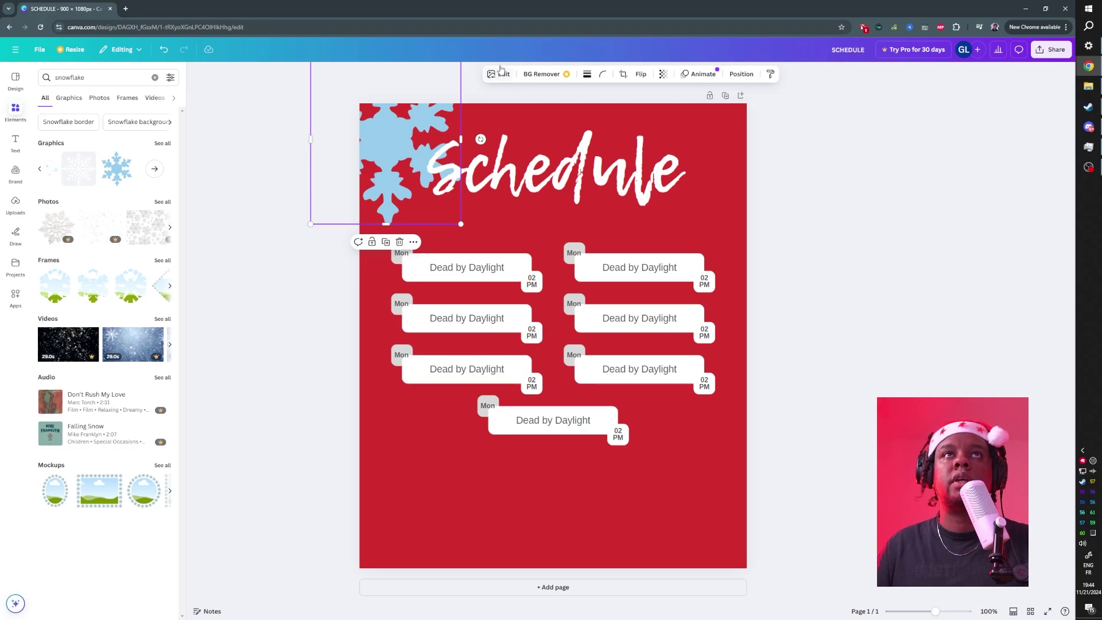
Step: Raise the snowflake's colour brightness to 100 so it turns near-white
{"action": "left_click", "coordinate": [501, 72]}
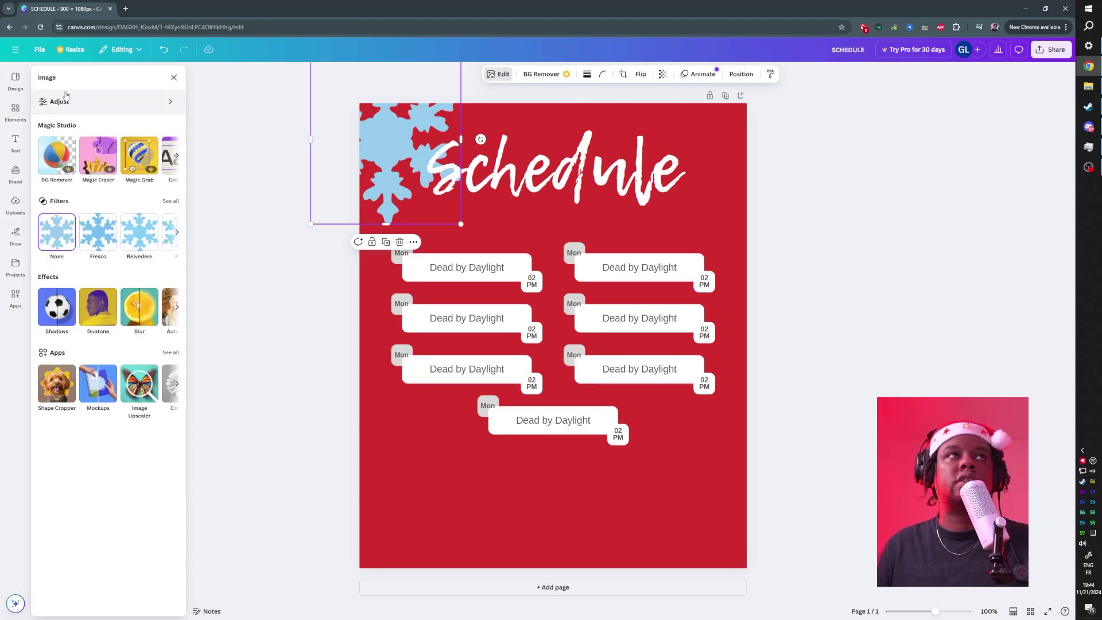
{"action": "left_click", "coordinate": [63, 101]}
{"action": "left_click", "coordinate": [69, 448]}
{"action": "left_click_drag", "start_coordinate": [92, 440], "coordinate": [156, 441]}
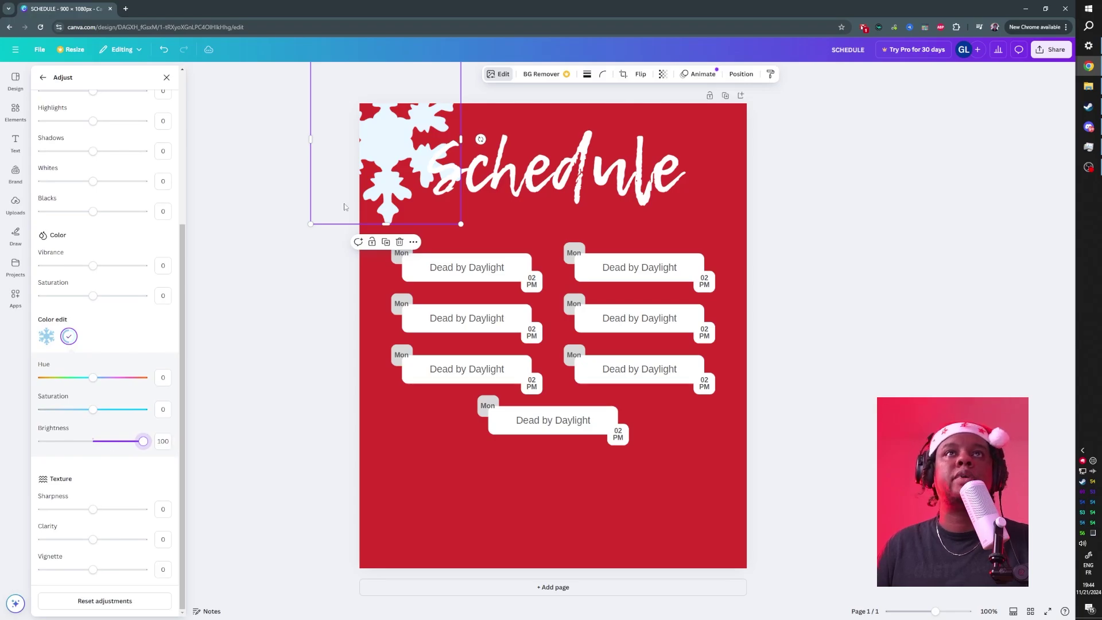
Step: Duplicate the snowflake to the bottom-right corner and resize both snowflakes
{"action": "right_click", "coordinate": [393, 156]}
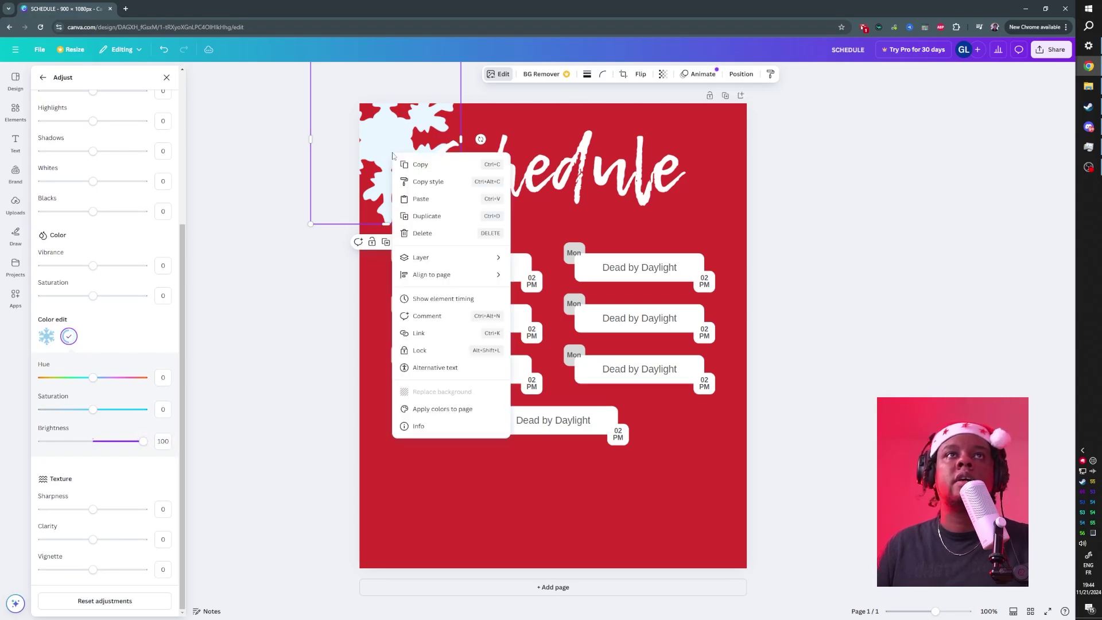
{"action": "left_click", "coordinate": [442, 216]}
{"action": "left_click_drag", "start_coordinate": [397, 132], "coordinate": [709, 161]}
{"action": "left_click_drag", "start_coordinate": [406, 149], "coordinate": [383, 539]}
{"action": "left_click_drag", "start_coordinate": [436, 451], "coordinate": [395, 499]}
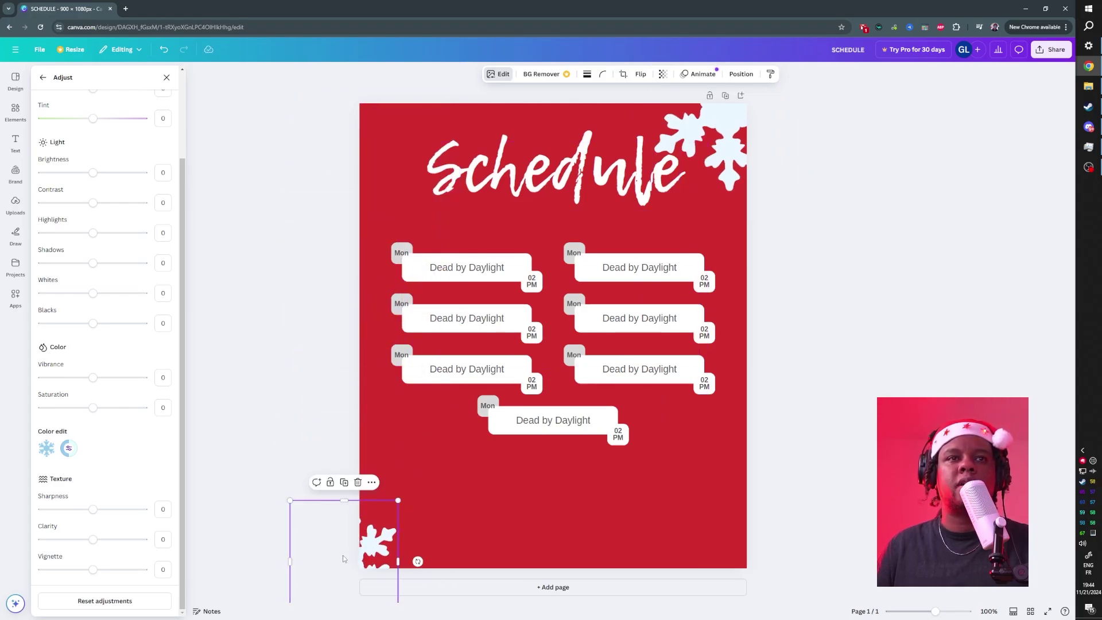
{"action": "left_click_drag", "start_coordinate": [344, 528], "coordinate": [386, 101]}
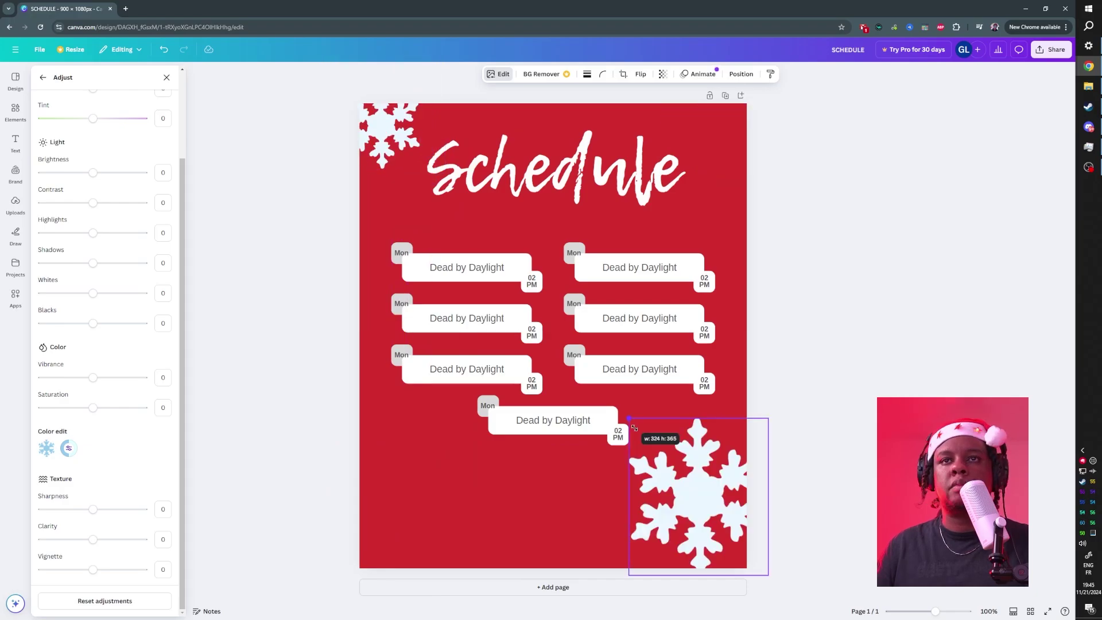
{"action": "left_click_drag", "start_coordinate": [633, 428], "coordinate": [649, 459]}
{"action": "key", "text": "Escape"}
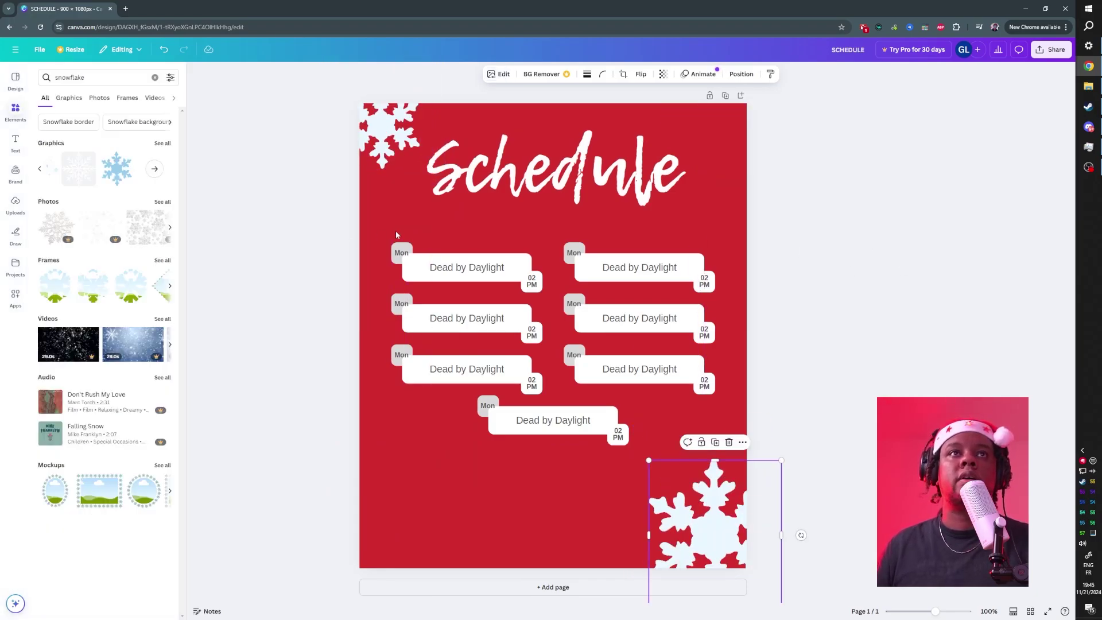
Step: Move the seven schedule entries and the Schedule title lower, and nudge the right snowflake outward
{"action": "left_click_drag", "start_coordinate": [396, 235], "coordinate": [702, 432]}
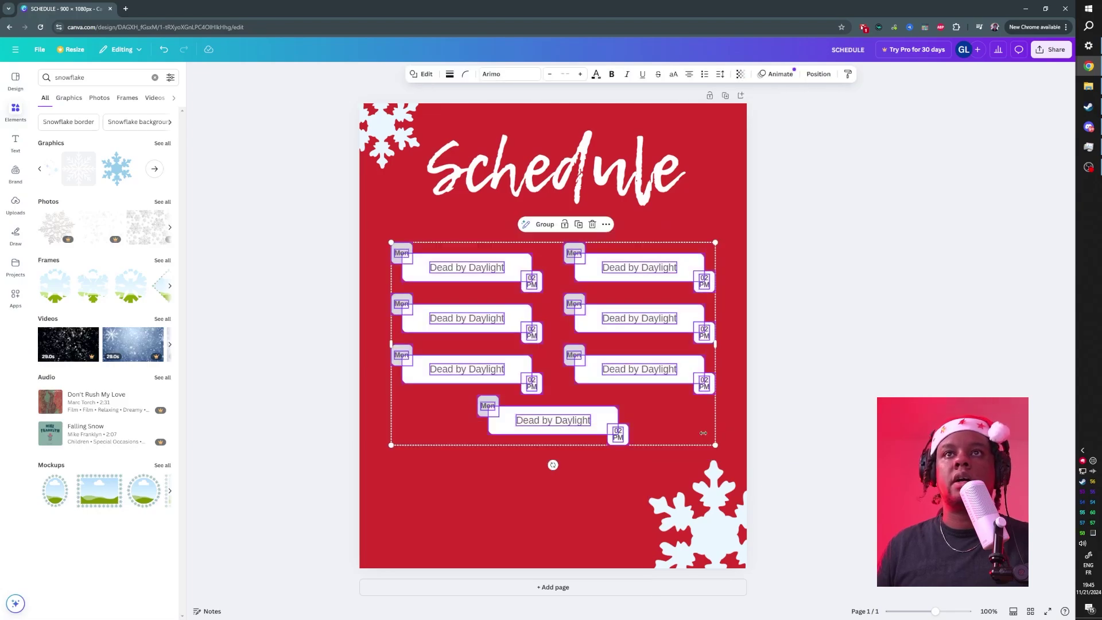
{"action": "left_click_drag", "start_coordinate": [507, 425], "coordinate": [506, 442]}
{"action": "left_click_drag", "start_coordinate": [506, 179], "coordinate": [506, 193]}
{"action": "left_click", "coordinate": [361, 526]}
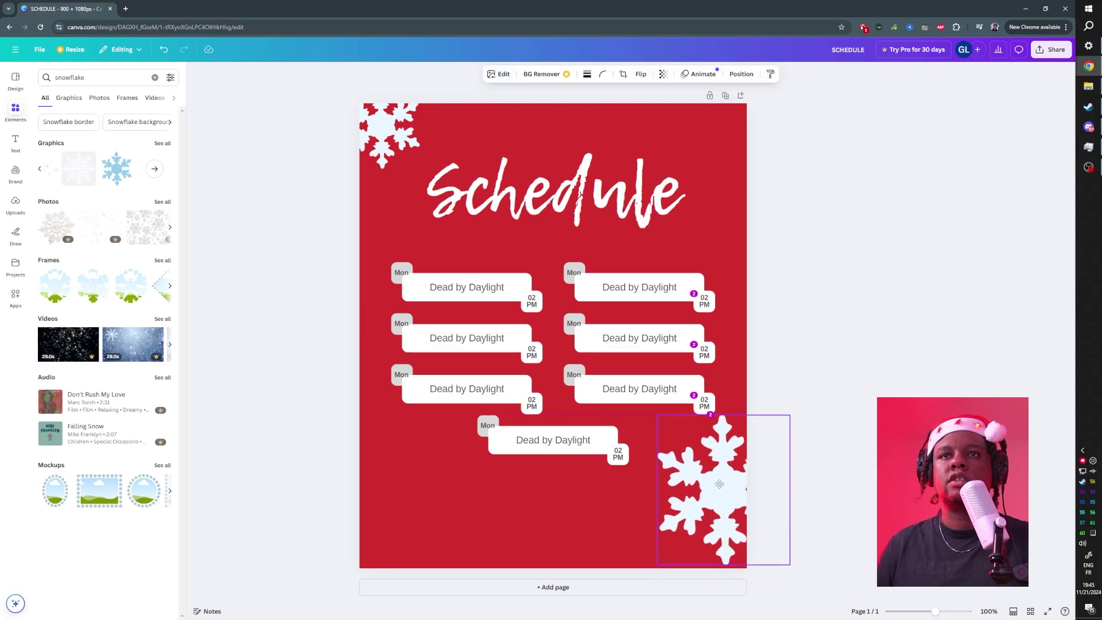
{"action": "left_click_drag", "start_coordinate": [719, 484], "coordinate": [735, 461]}
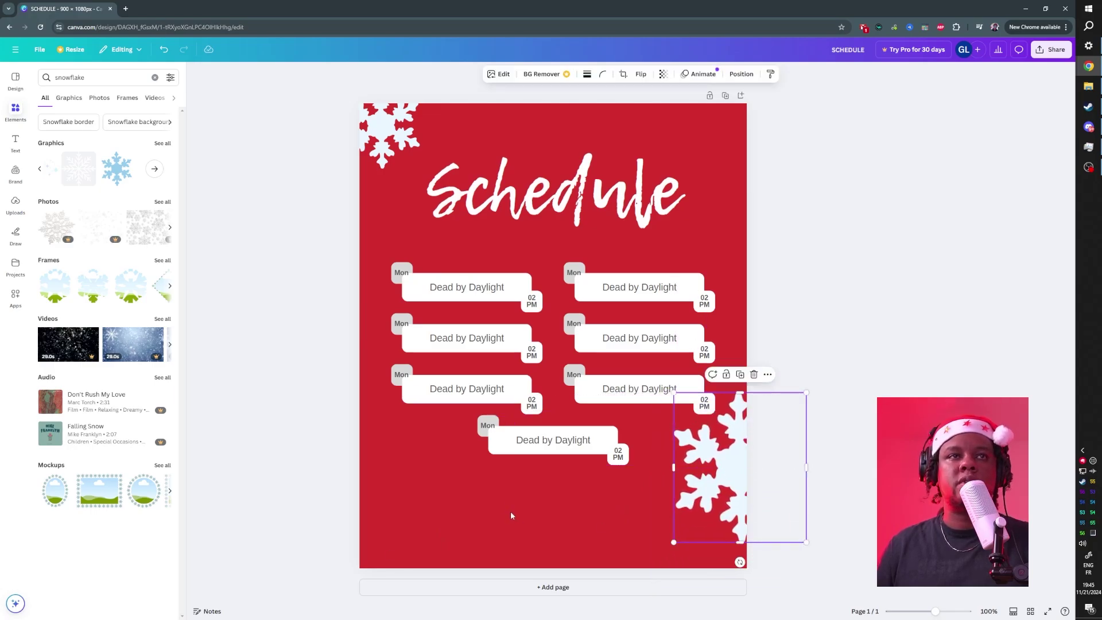
Step: Stretch a white circle across the page bottom as a snowbank and lower the right snowflake
{"action": "left_click", "coordinate": [272, 168]}
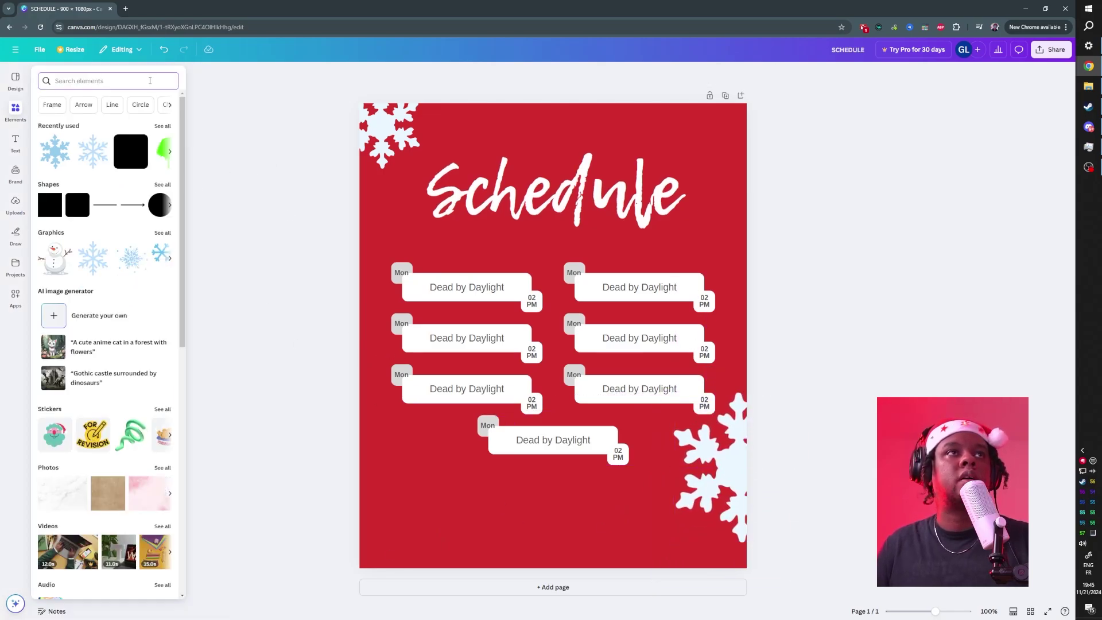
{"action": "left_click", "coordinate": [158, 205]}
{"action": "left_click", "coordinate": [559, 325]}
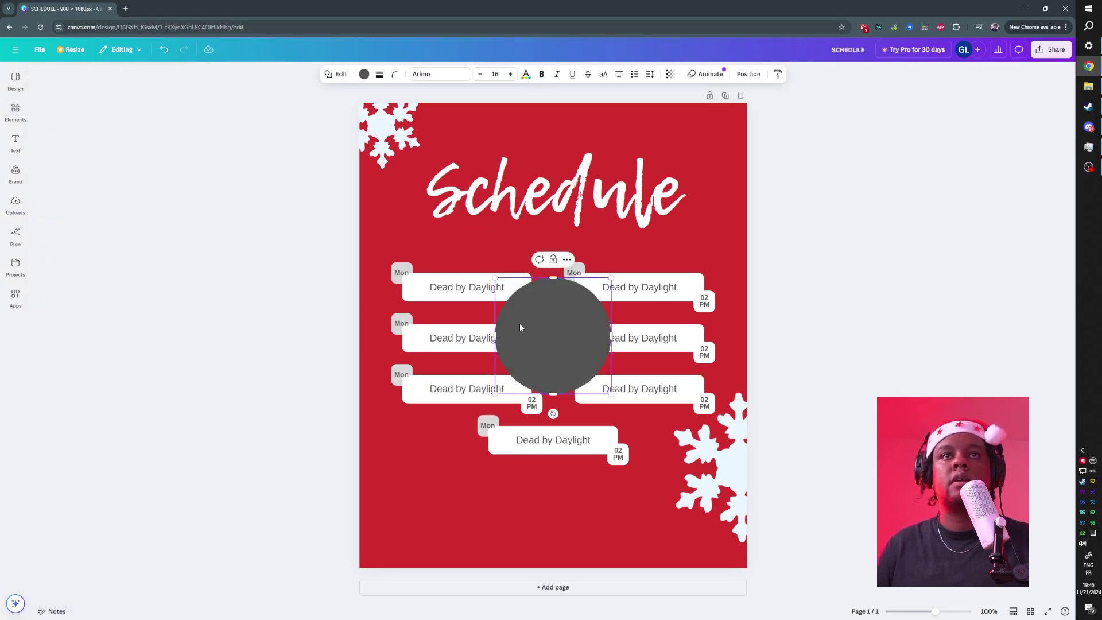
{"action": "left_click_drag", "start_coordinate": [519, 327], "coordinate": [200, 556]}
{"action": "left_click_drag", "start_coordinate": [425, 527], "coordinate": [565, 537]}
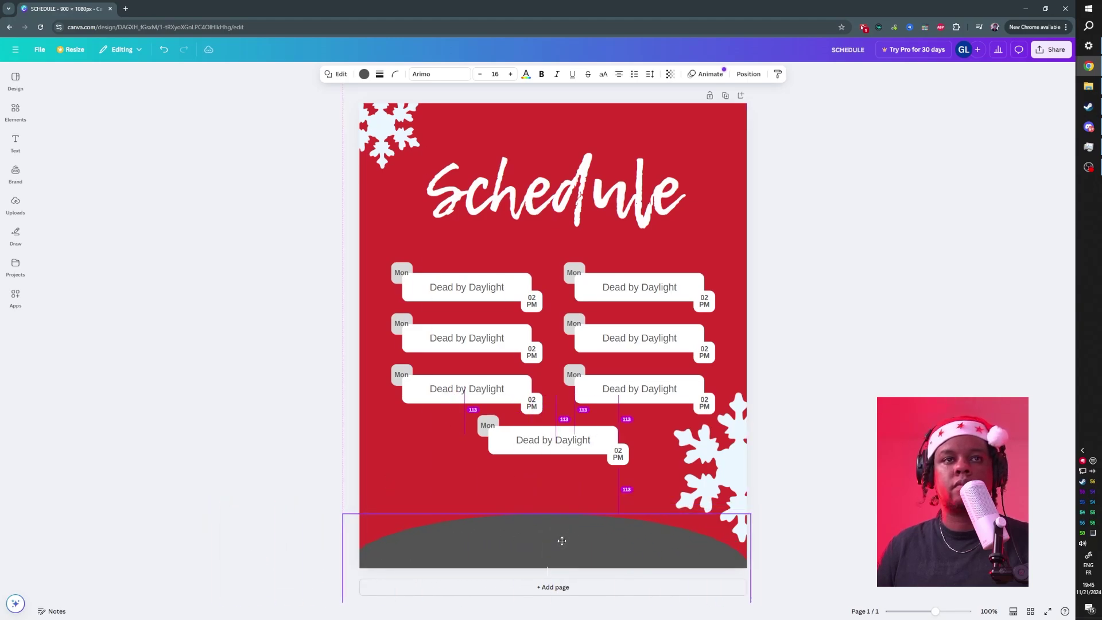
{"action": "left_click", "coordinate": [363, 75]}
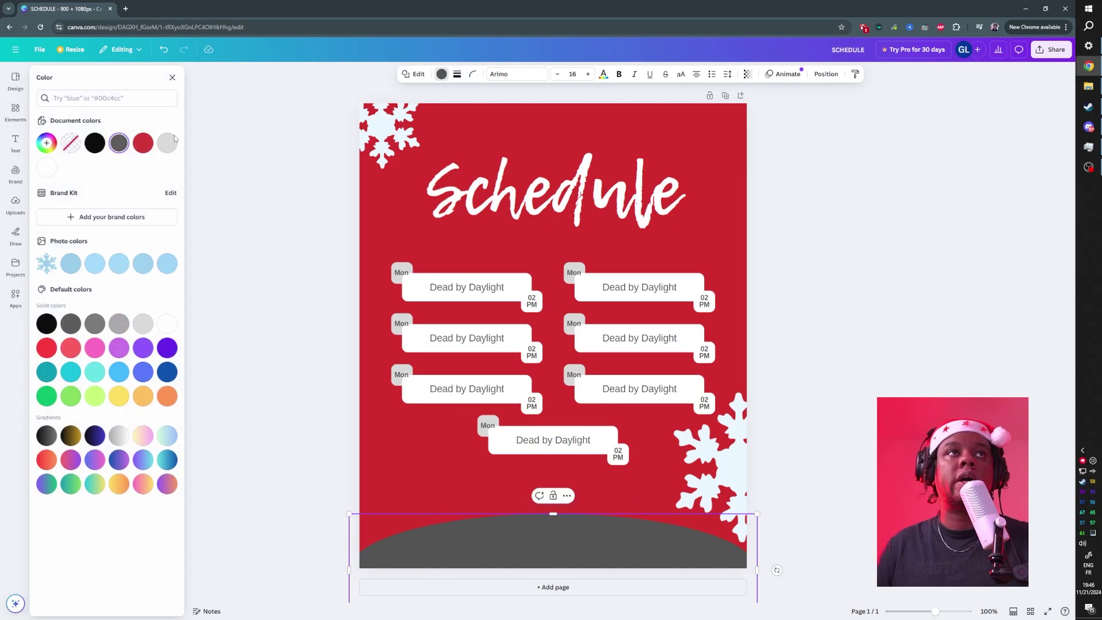
{"action": "left_click", "coordinate": [165, 322]}
{"action": "left_click_drag", "start_coordinate": [731, 462], "coordinate": [724, 515]}
{"action": "left_click", "coordinate": [731, 223]}
{"action": "left_click", "coordinate": [265, 199]}
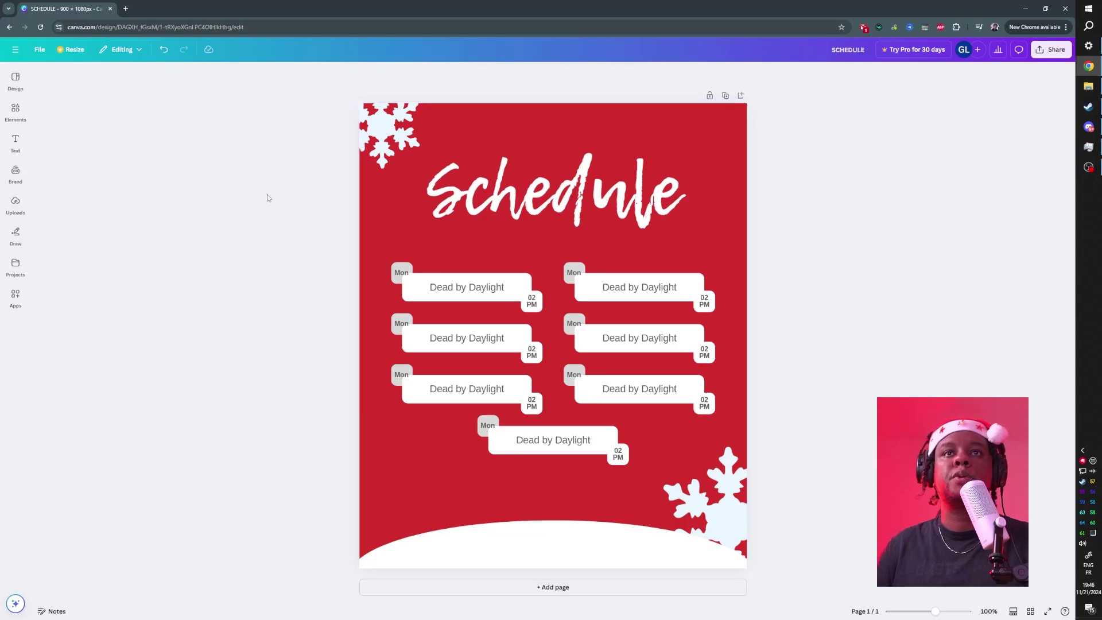
Step: Search Elements for 'cloud' and try a cloud graphic, deleting the unwanted one
{"action": "left_click", "coordinate": [15, 111]}
{"action": "type", "text": "cloud"}
{"action": "key", "text": "Return"}
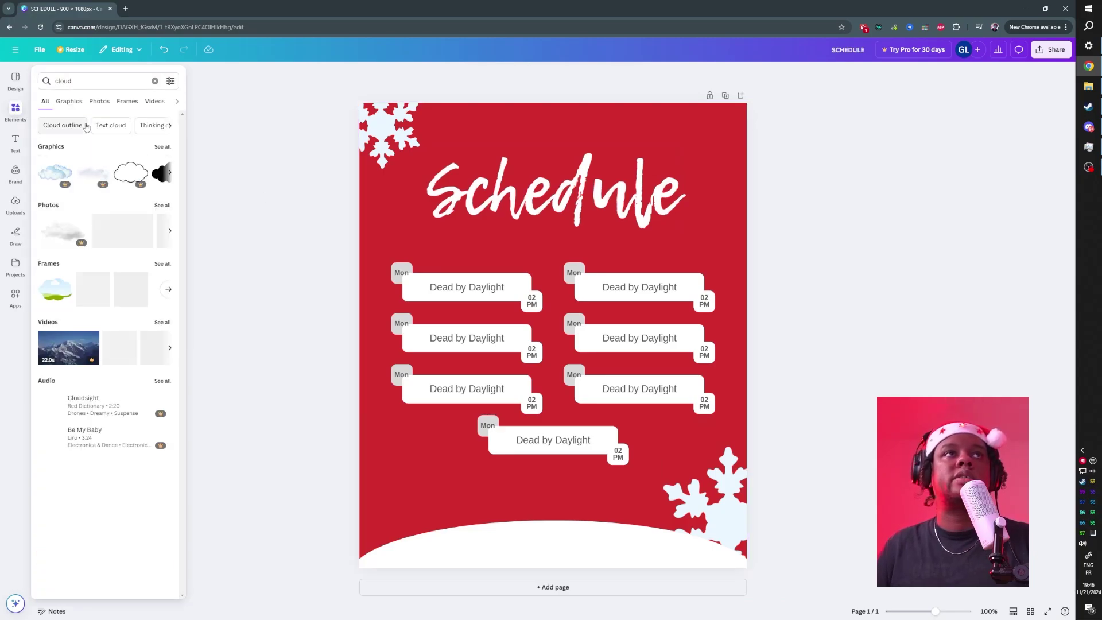
{"action": "left_click", "coordinate": [169, 175]}
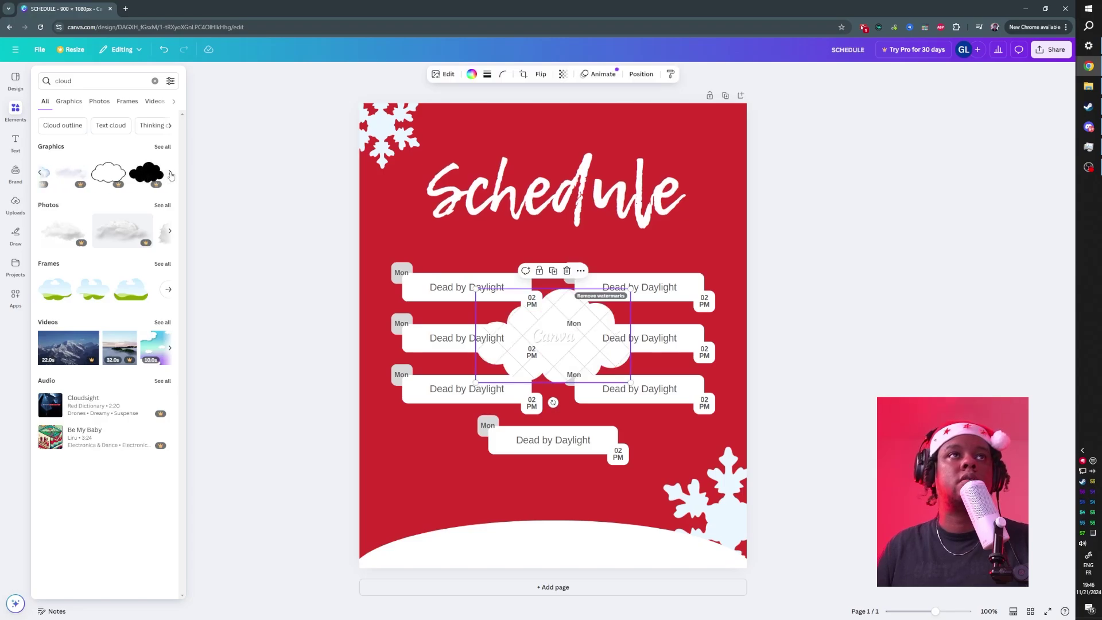
{"action": "left_click", "coordinate": [187, 321]}
{"action": "left_click_drag", "start_coordinate": [550, 339], "coordinate": [459, 233]}
{"action": "key", "text": "Delete"}
Step: Place a small cloud above the schedule rows and duplicate it around the title
{"action": "left_click", "coordinate": [16, 111]}
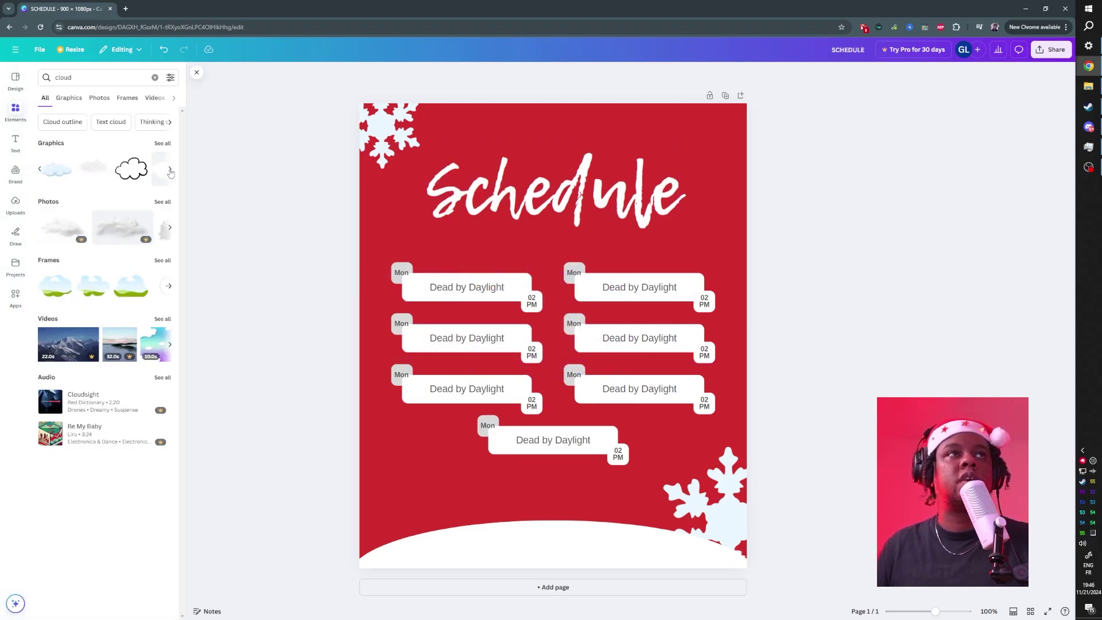
{"action": "left_click_drag", "start_coordinate": [56, 169], "coordinate": [480, 247]}
{"action": "left_click_drag", "start_coordinate": [408, 287], "coordinate": [408, 235]}
{"action": "left_click", "coordinate": [699, 207]}
{"action": "left_click", "coordinate": [517, 99]}
{"action": "left_click", "coordinate": [321, 303]}
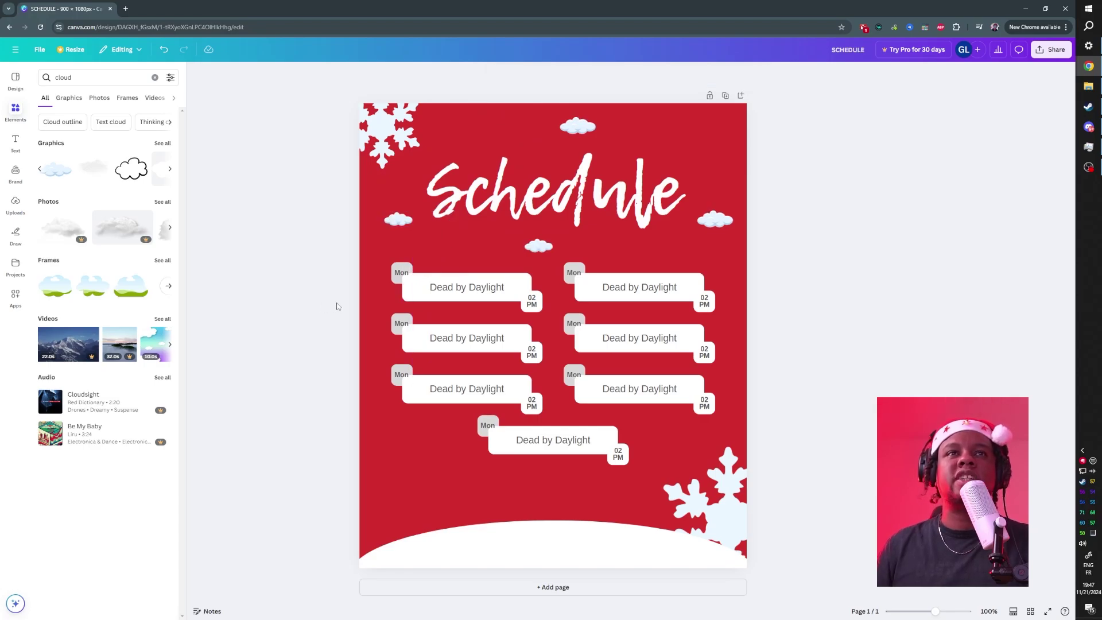
Step: Select the day tags in both columns and bring them forward over the game name boxes
{"action": "double_click", "coordinate": [573, 272]}
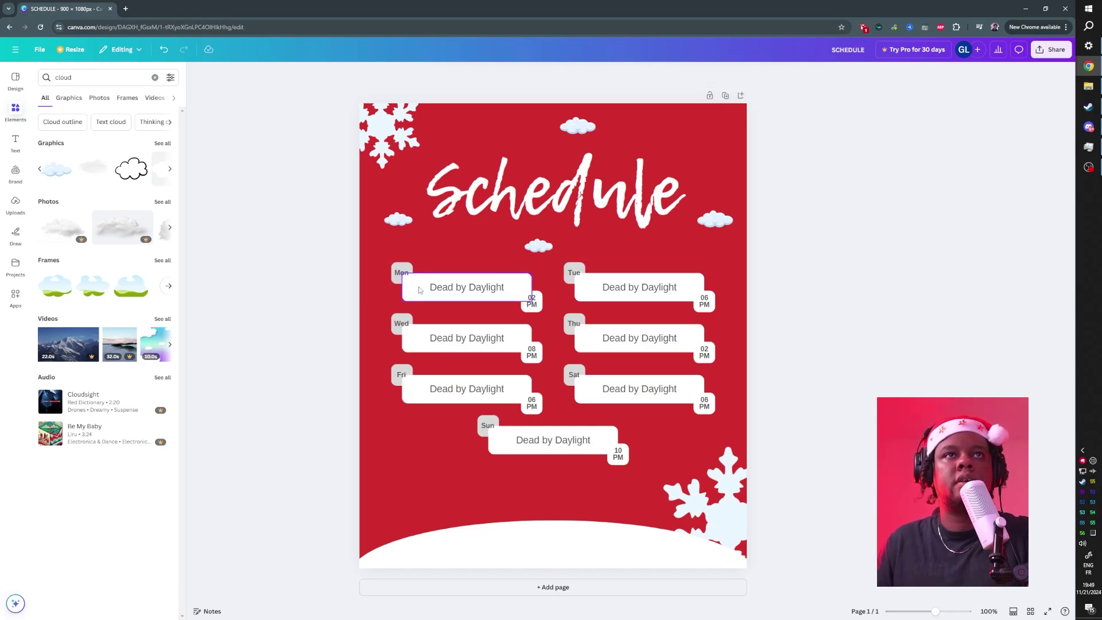
{"action": "left_click_drag", "start_coordinate": [387, 256], "coordinate": [393, 396]}
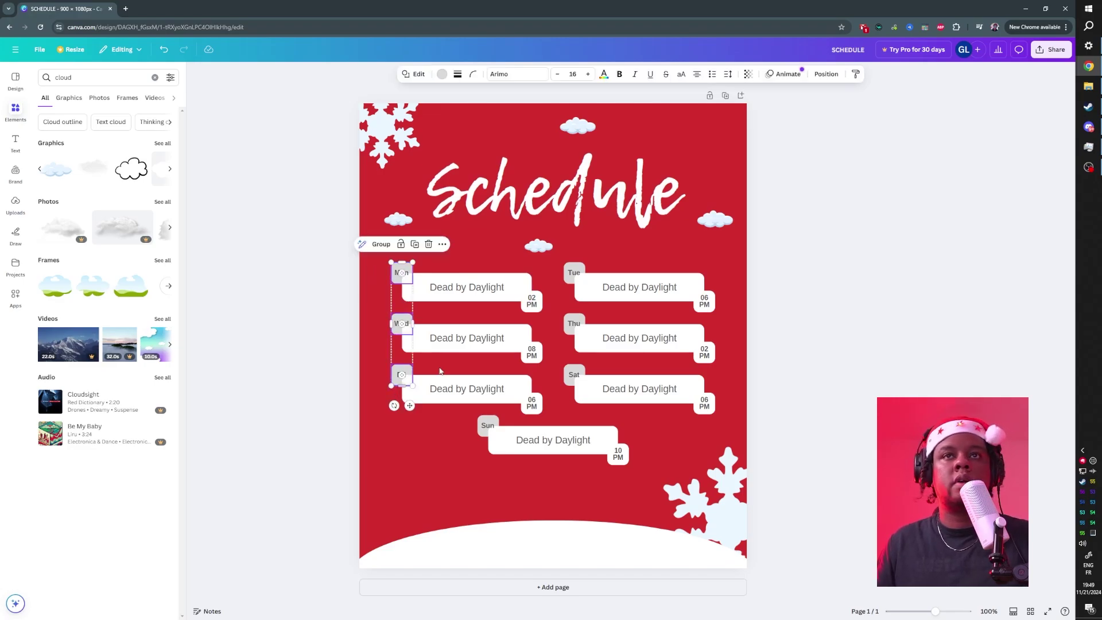
{"action": "left_click_drag", "start_coordinate": [559, 255], "coordinate": [565, 390]}
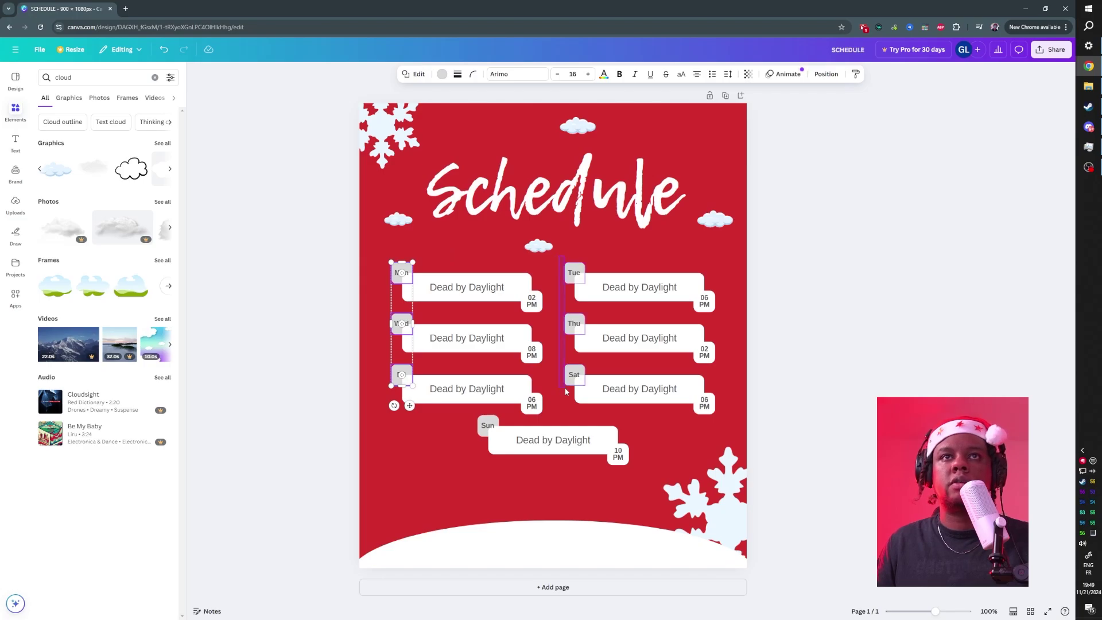
{"action": "right_click", "coordinate": [565, 326]}
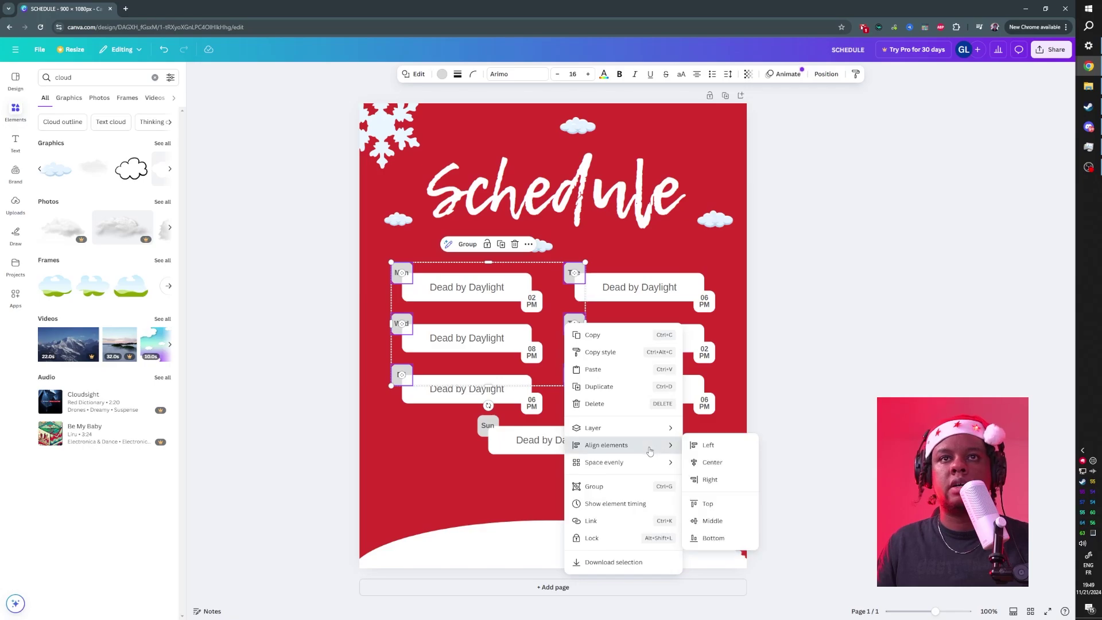
{"action": "mouse_move", "coordinate": [650, 437]}
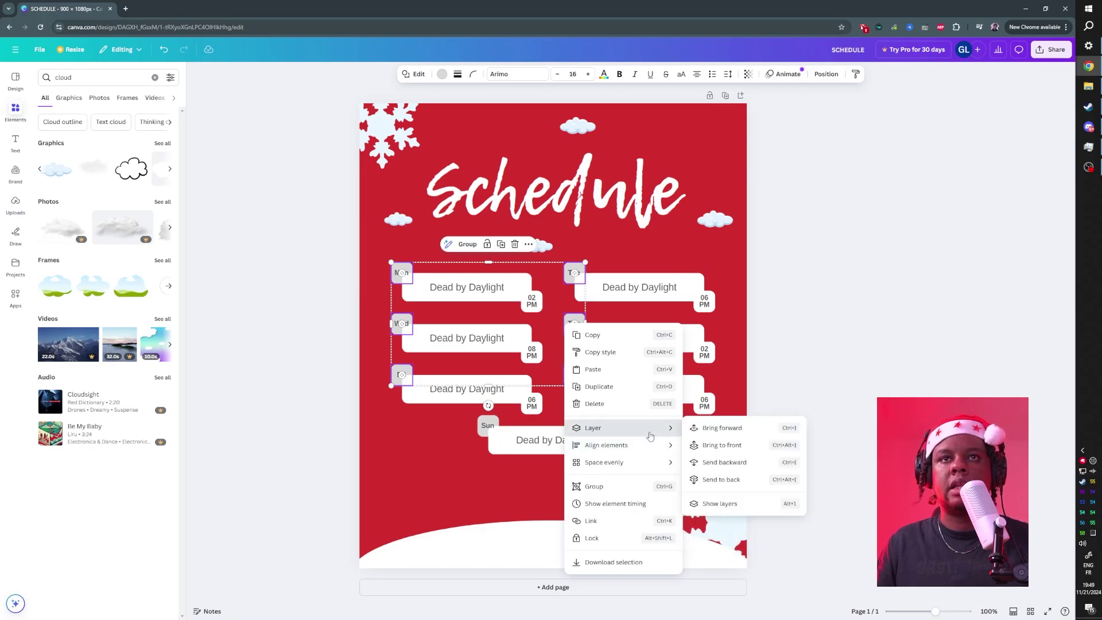
{"action": "left_click", "coordinate": [727, 429]}
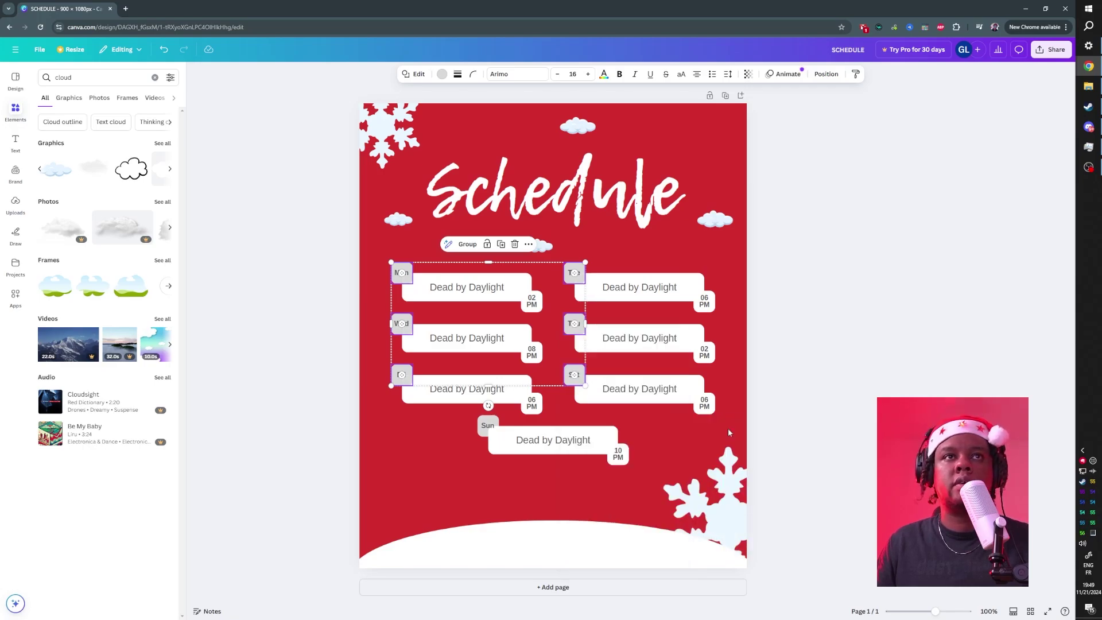
{"action": "left_click", "coordinate": [332, 271]}
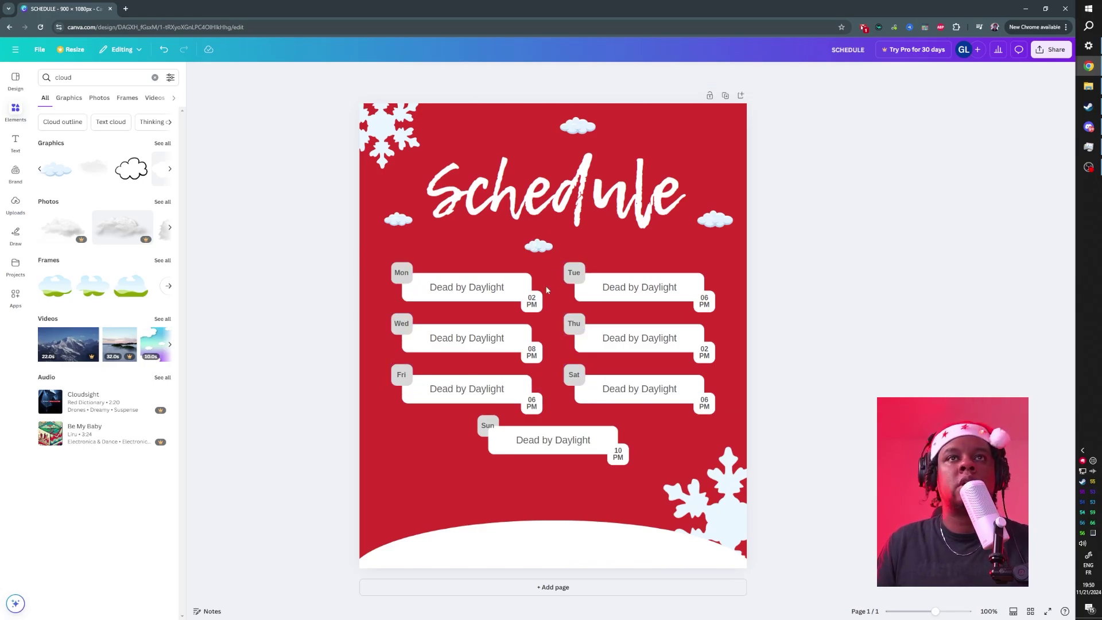
Step: Fill the left-column time badges with a custom dark navy colour
{"action": "left_click_drag", "start_coordinate": [546, 290], "coordinate": [532, 410]}
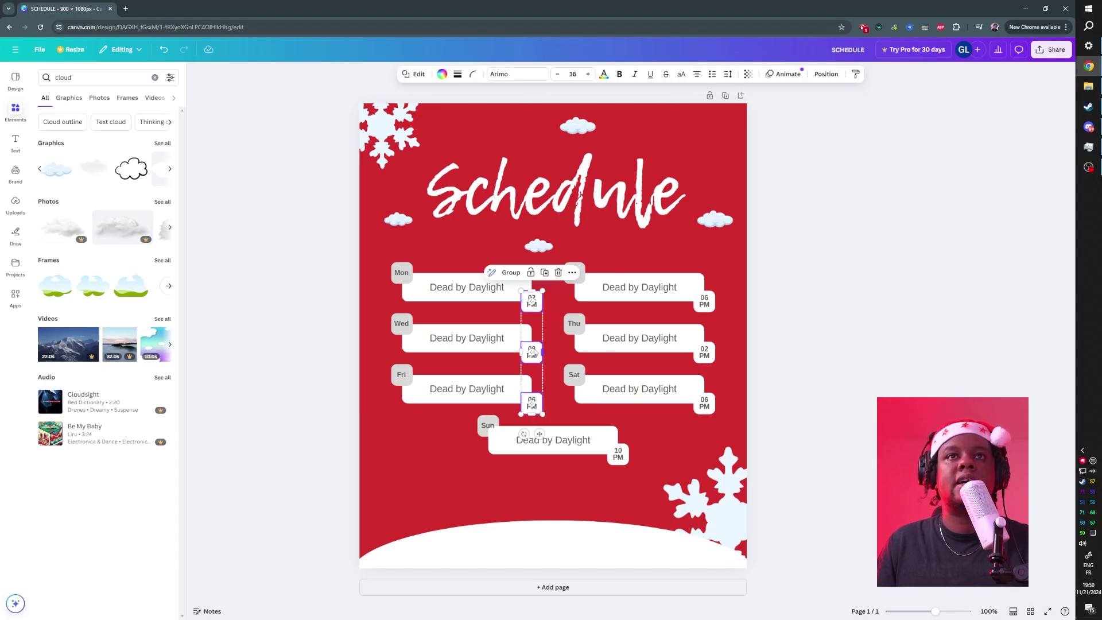
{"action": "left_click", "coordinate": [441, 76]}
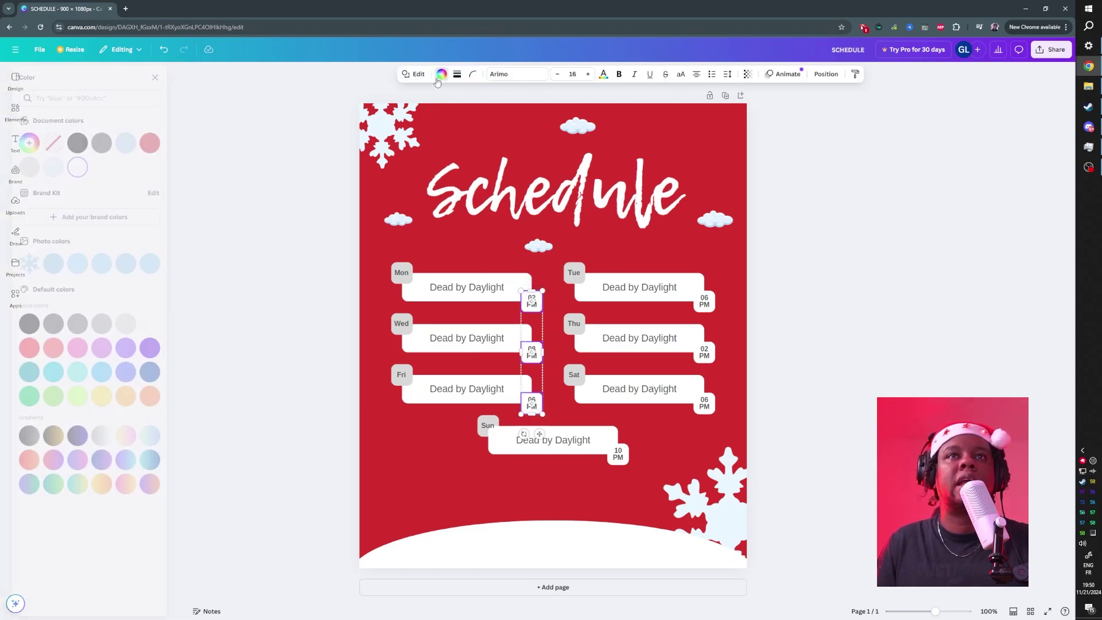
{"action": "left_click", "coordinate": [75, 327]}
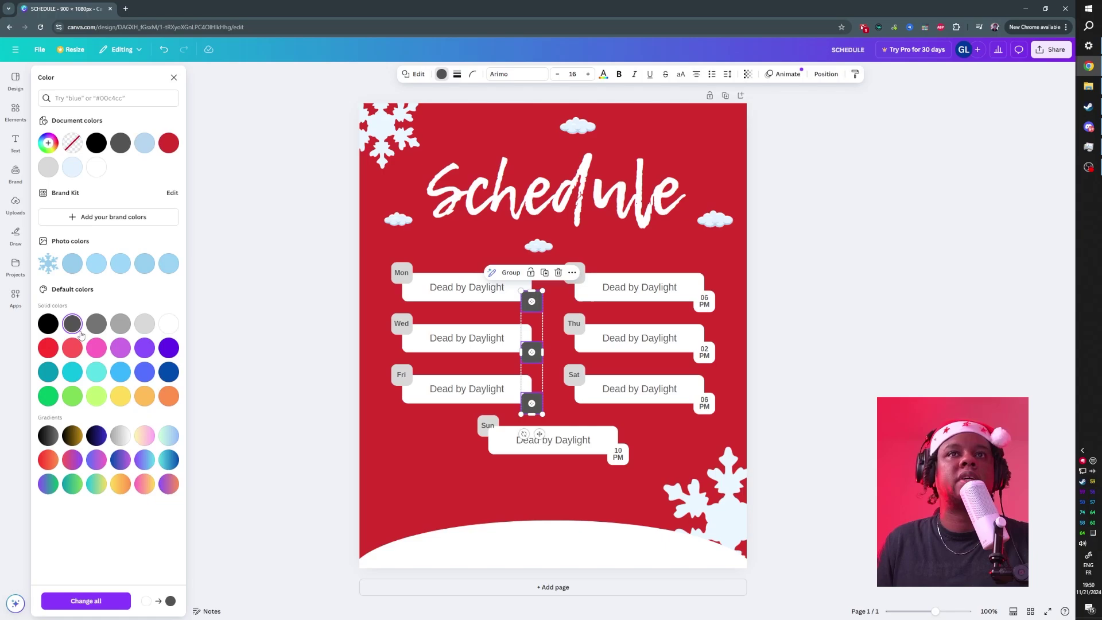
{"action": "left_click", "coordinate": [48, 142]}
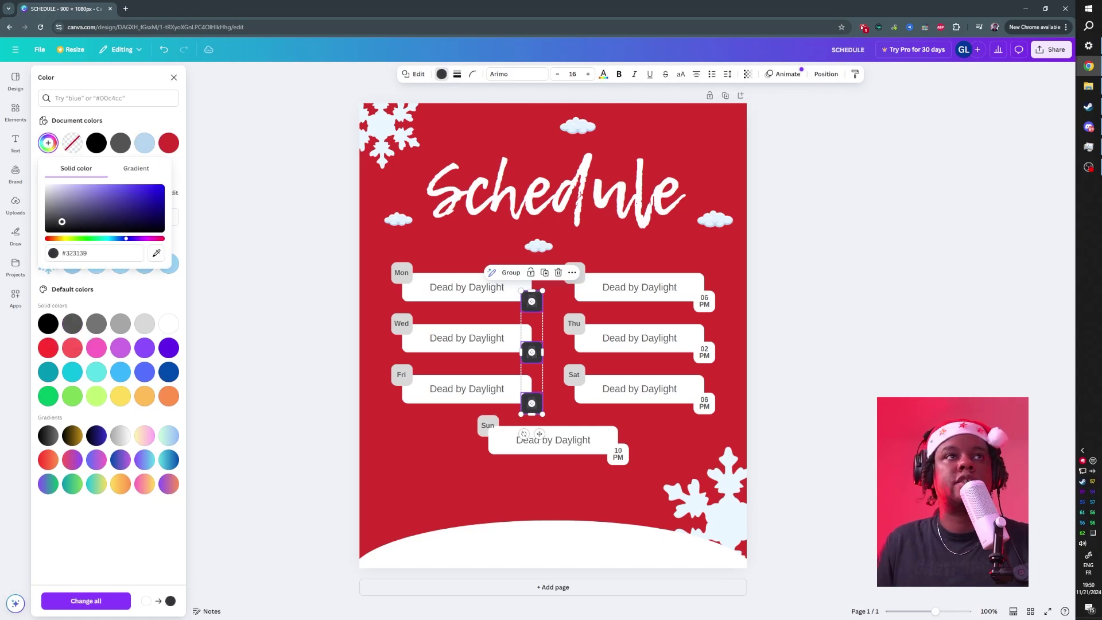
{"action": "left_click_drag", "start_coordinate": [69, 222], "coordinate": [70, 217]}
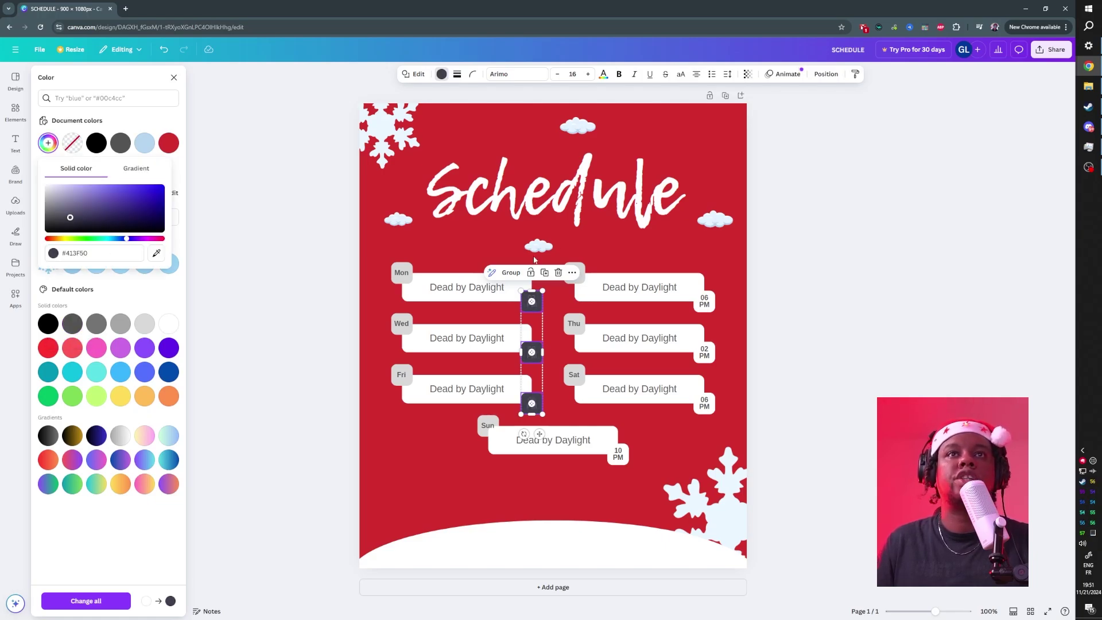
{"action": "left_click", "coordinate": [86, 601]}
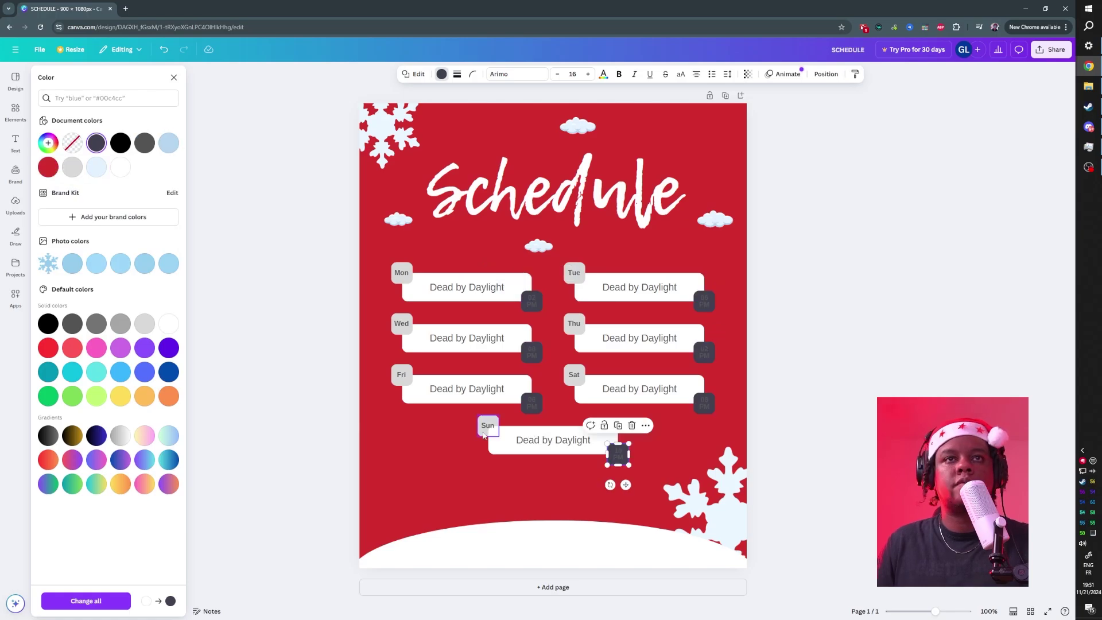
Step: Select all seven time badges and make their time text white
{"action": "left_click", "coordinate": [484, 430]}
{"action": "right_click", "coordinate": [484, 434]}
{"action": "left_click", "coordinate": [531, 301]}
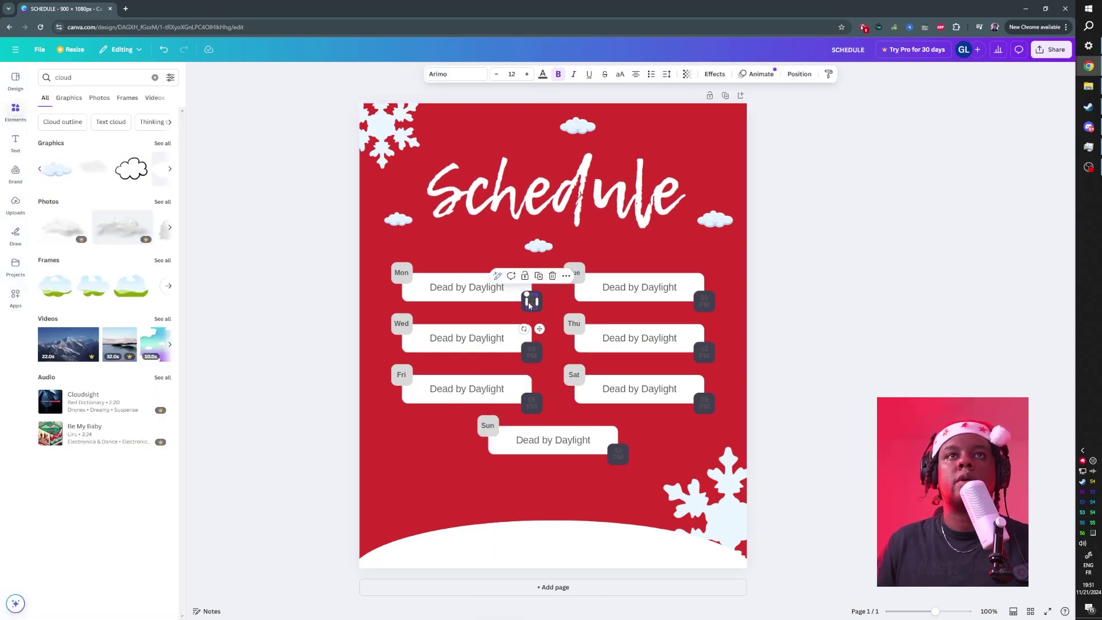
{"action": "left_click", "coordinate": [531, 351], "text": "shift"}
{"action": "left_click", "coordinate": [532, 403], "text": "shift"}
{"action": "left_click", "coordinate": [617, 454], "text": "shift"}
{"action": "left_click", "coordinate": [704, 403], "text": "shift"}
{"action": "left_click", "coordinate": [704, 351], "text": "shift"}
{"action": "left_click", "coordinate": [694, 307], "text": "shift"}
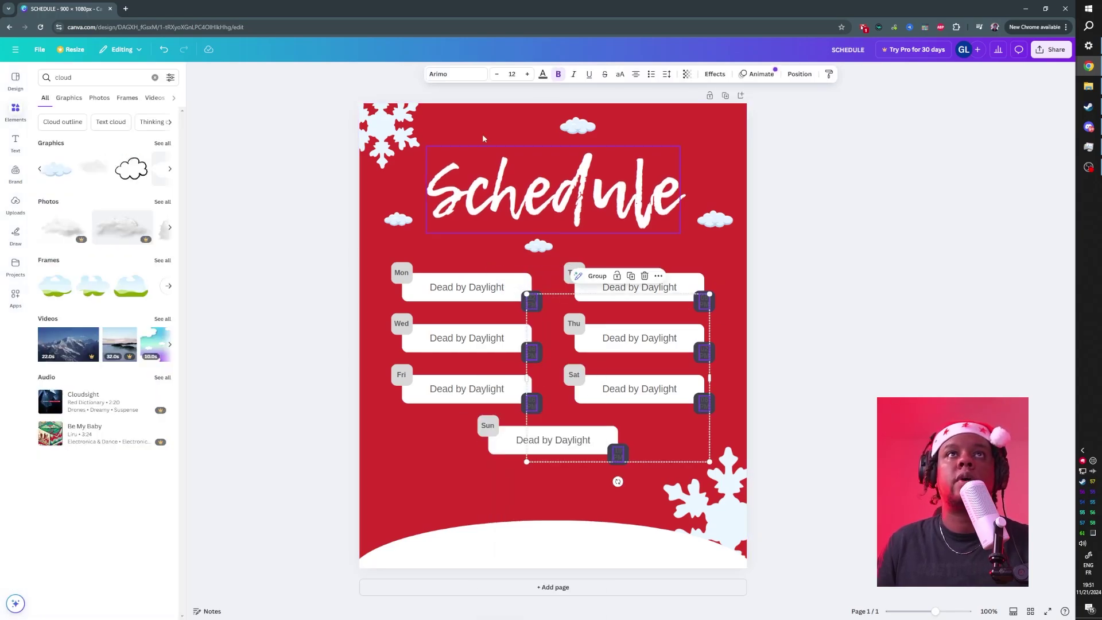
{"action": "left_click", "coordinate": [542, 74]}
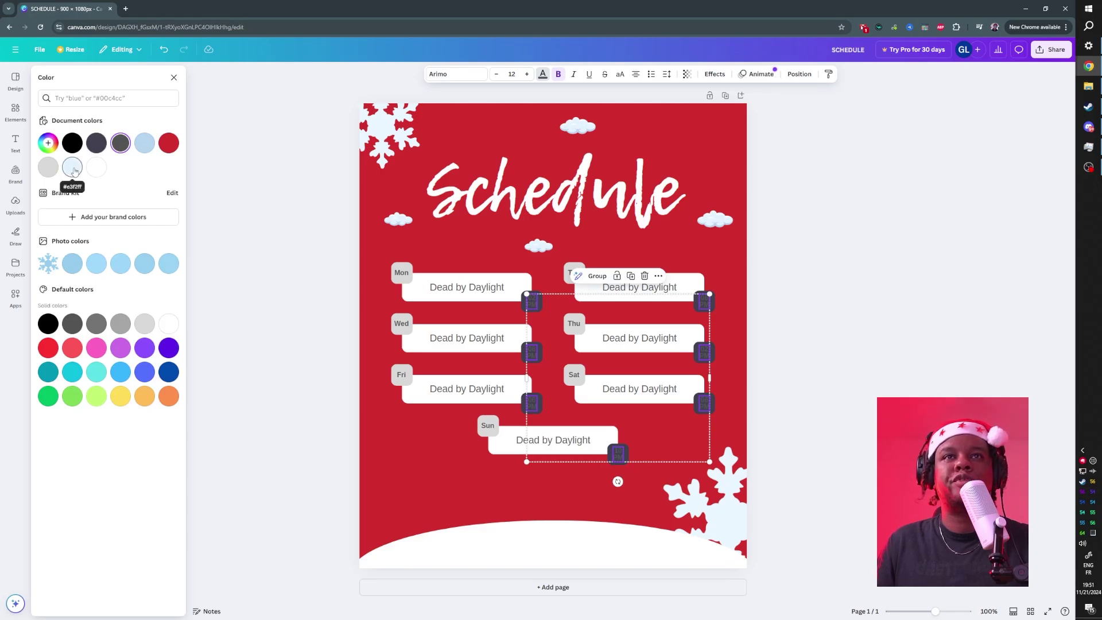
{"action": "left_click", "coordinate": [73, 167]}
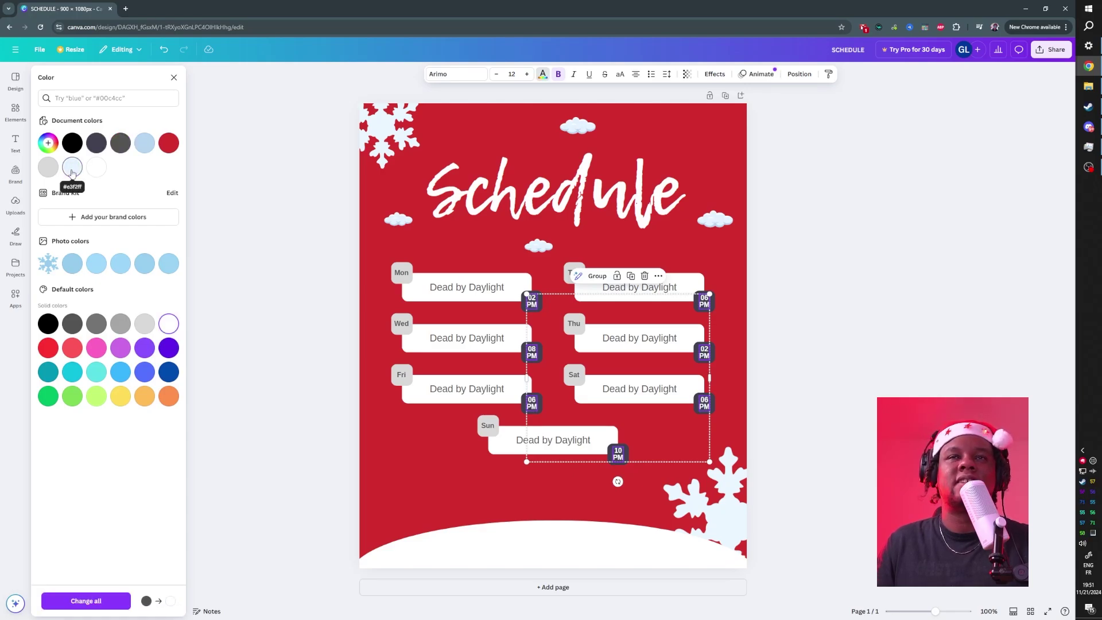
{"action": "key", "text": "Escape"}
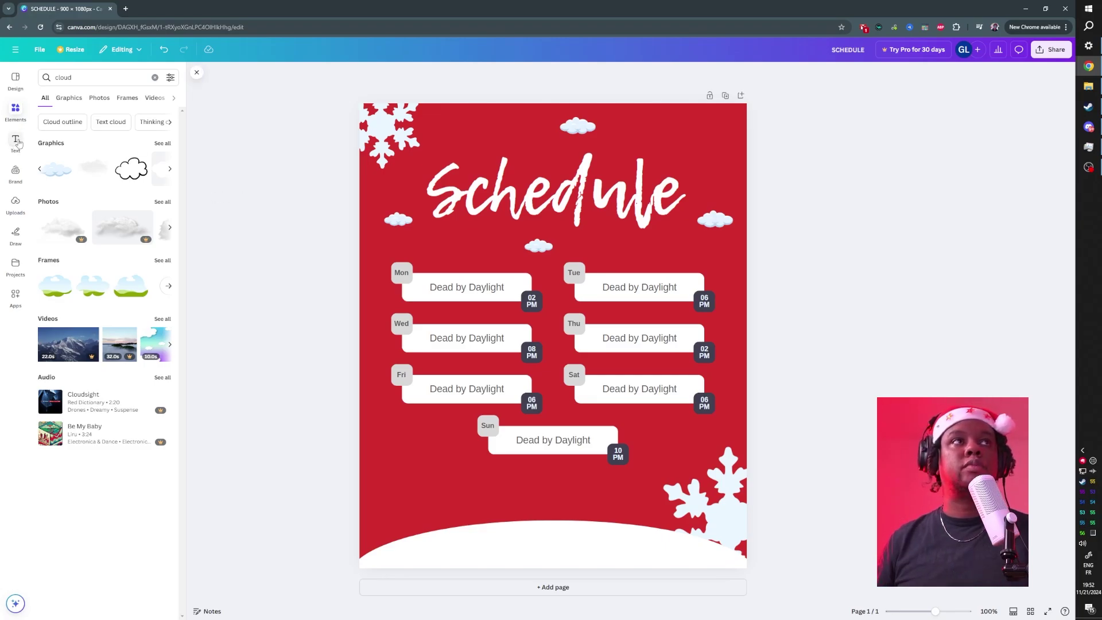
{"action": "left_click", "coordinate": [16, 143]}
Step: Add a text box with the Twitch channel link in white at font size 10
{"action": "left_click", "coordinate": [109, 102]}
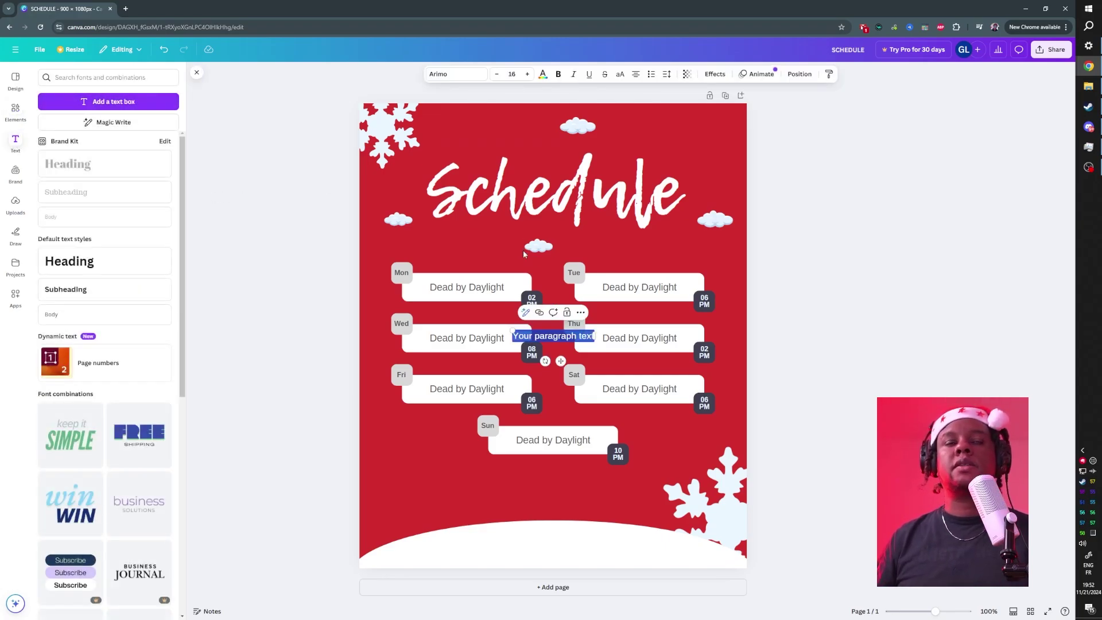
{"action": "type", "text": "TWITCH"}
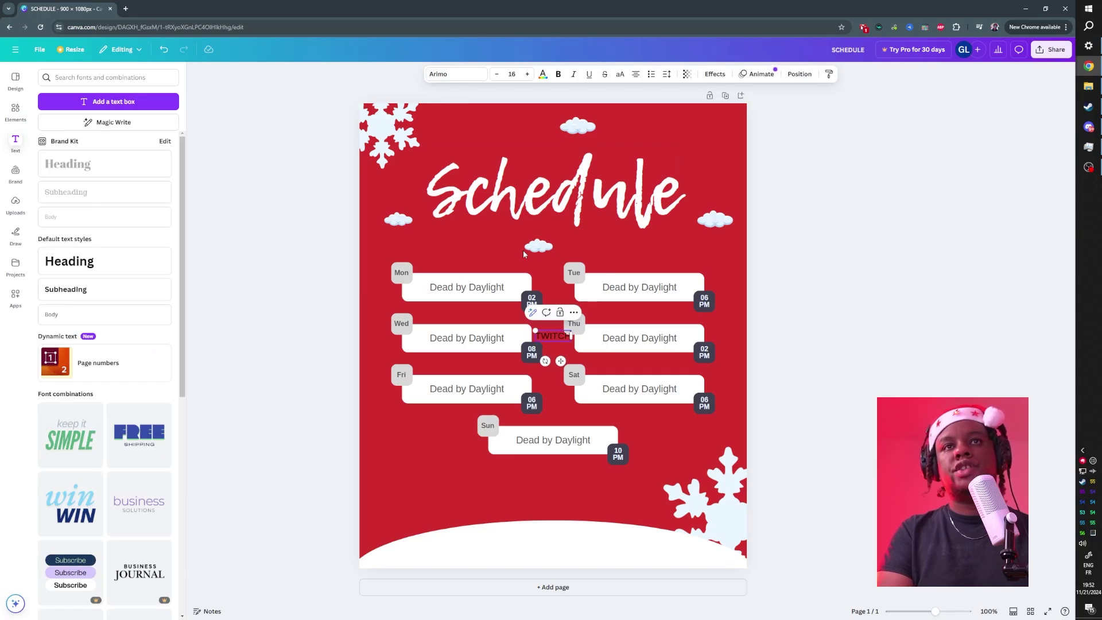
{"action": "type", "text": ".TV"}
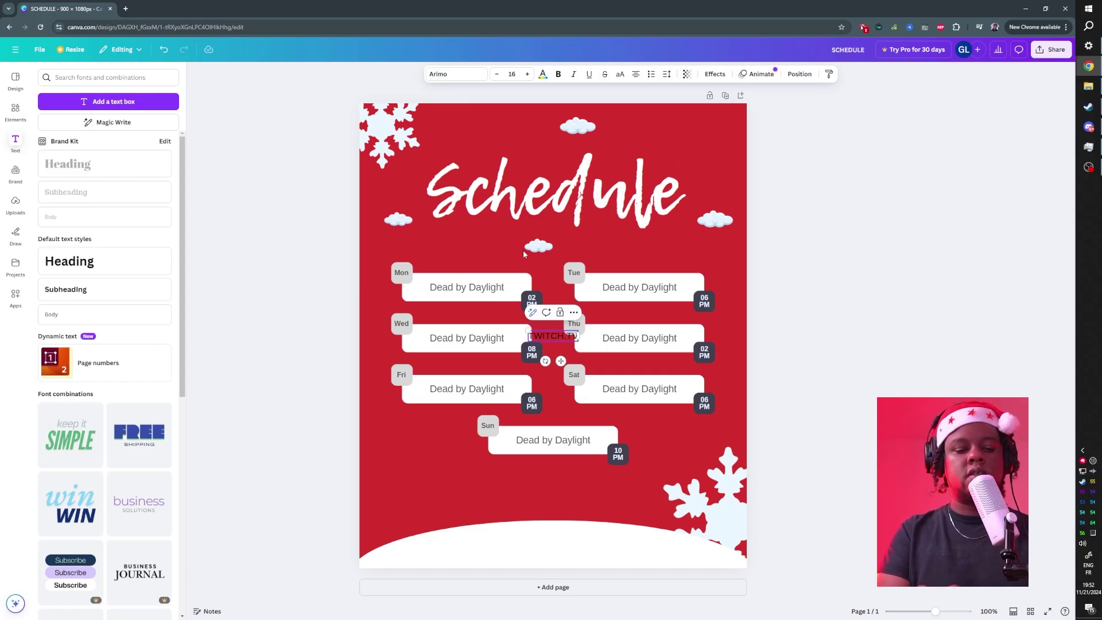
{"action": "type", "text": "/GAELLEVEL"}
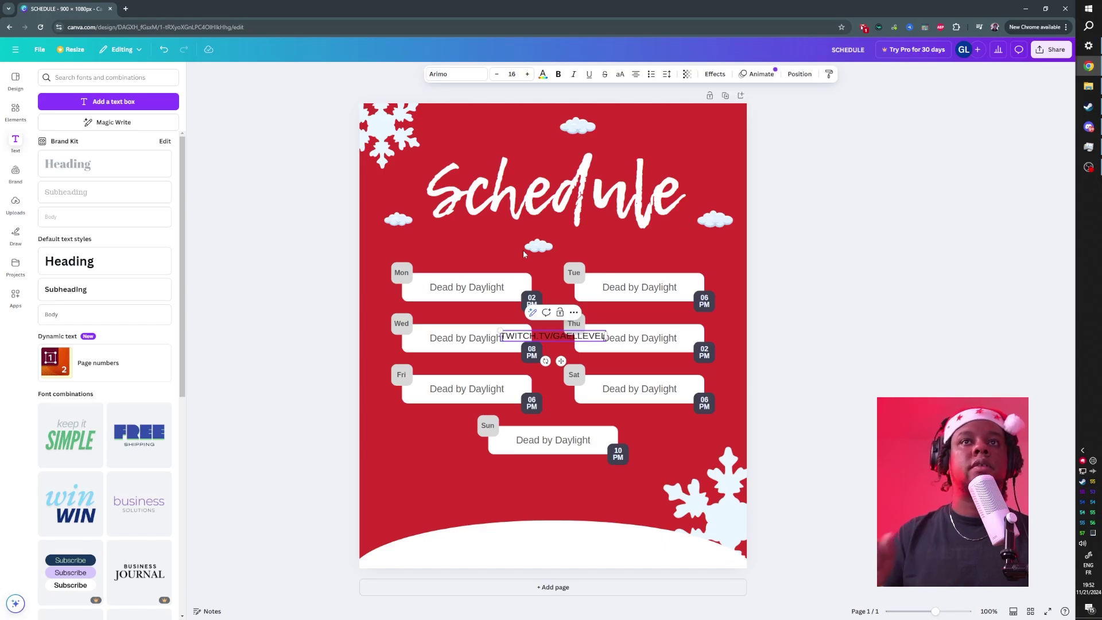
{"action": "key", "text": "ctrl+a"}
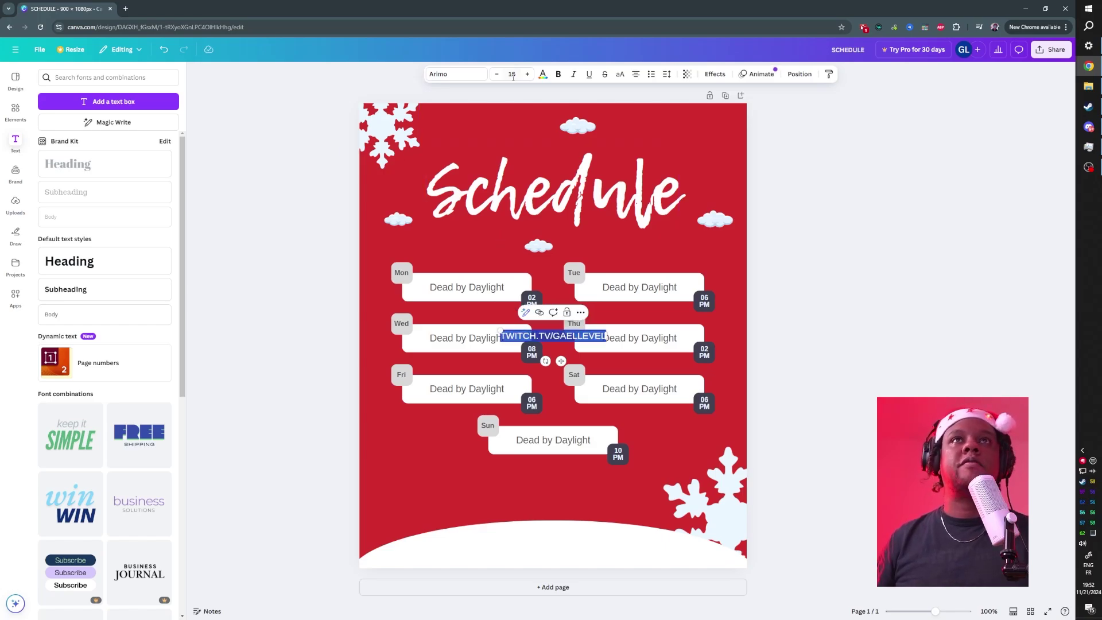
{"action": "left_click", "coordinate": [542, 75]}
{"action": "left_click", "coordinate": [100, 172]}
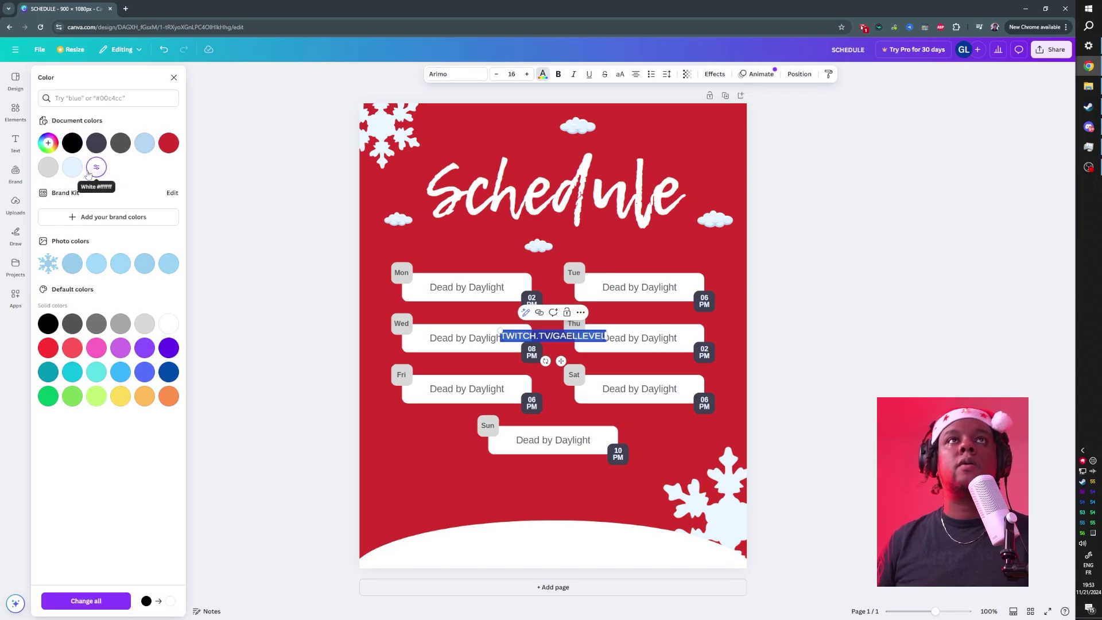
{"action": "left_click", "coordinate": [496, 74]}
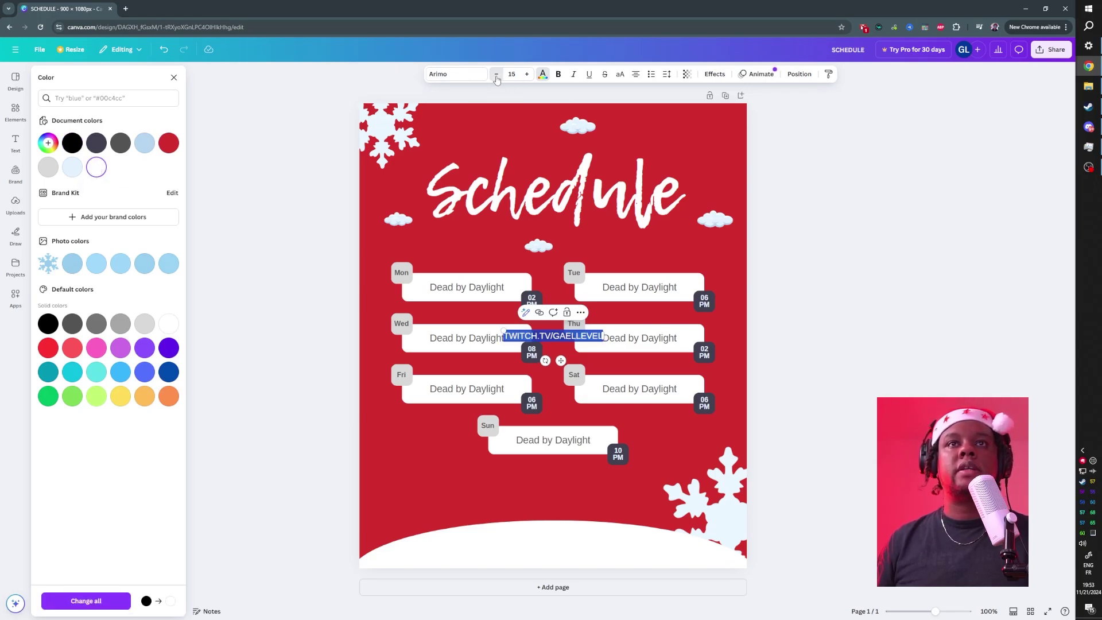
{"action": "left_click", "coordinate": [496, 74]}
{"action": "left_click", "coordinate": [496, 74]}
{"action": "left_click", "coordinate": [495, 75]}
{"action": "left_click", "coordinate": [495, 75]}
{"action": "left_click", "coordinate": [496, 75]}
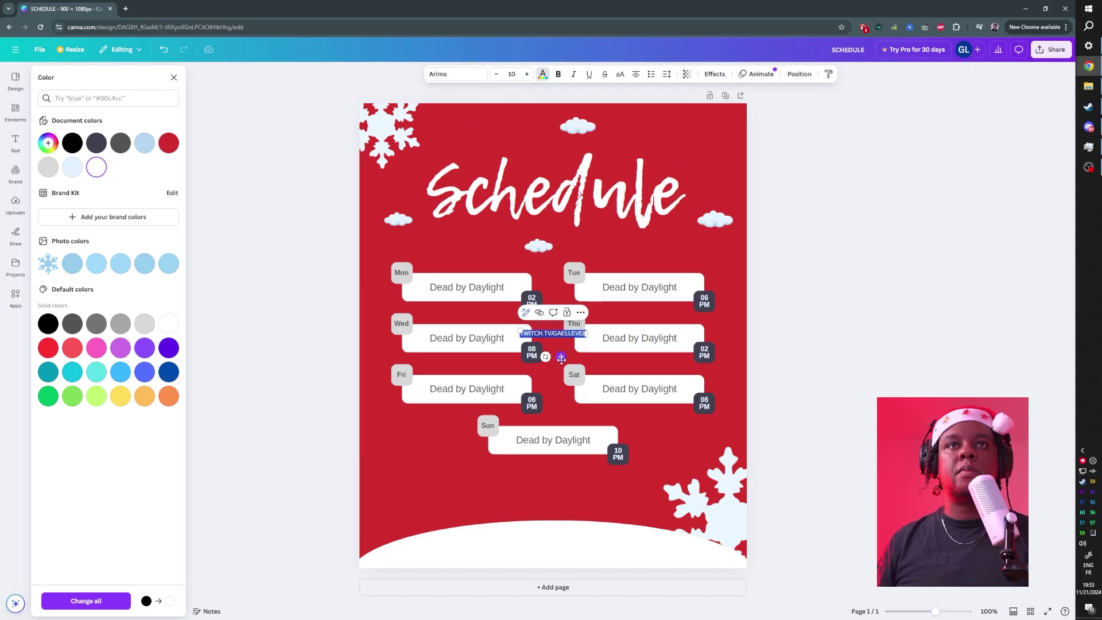
Step: Move the Twitch link to the page's top-right corner and duplicate it
{"action": "left_click_drag", "start_coordinate": [561, 358], "coordinate": [648, 247]}
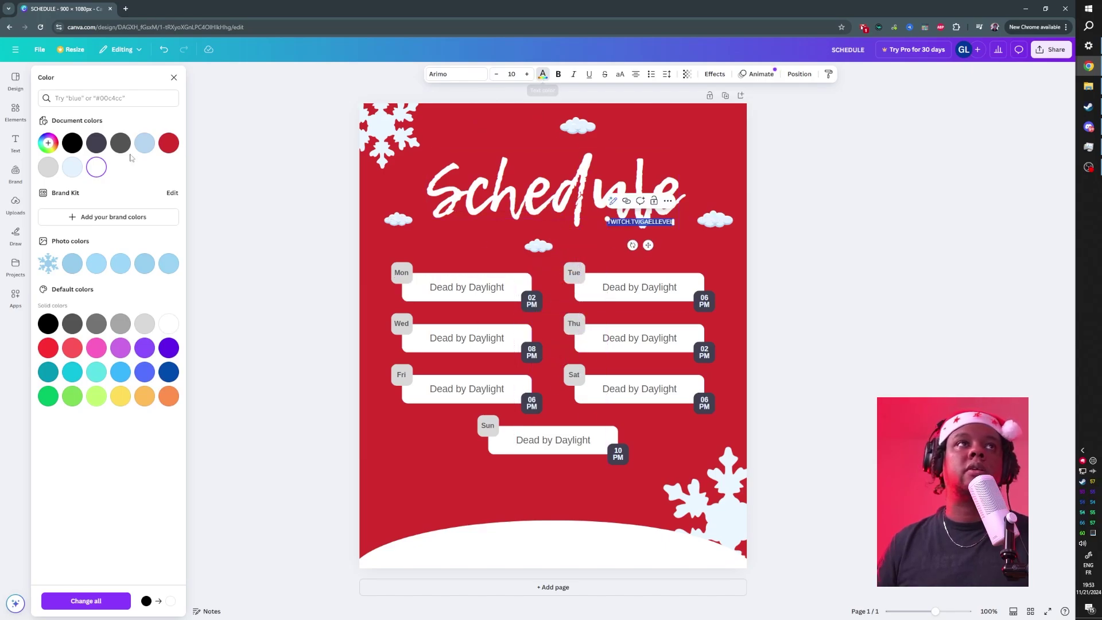
{"action": "left_click", "coordinate": [97, 142]}
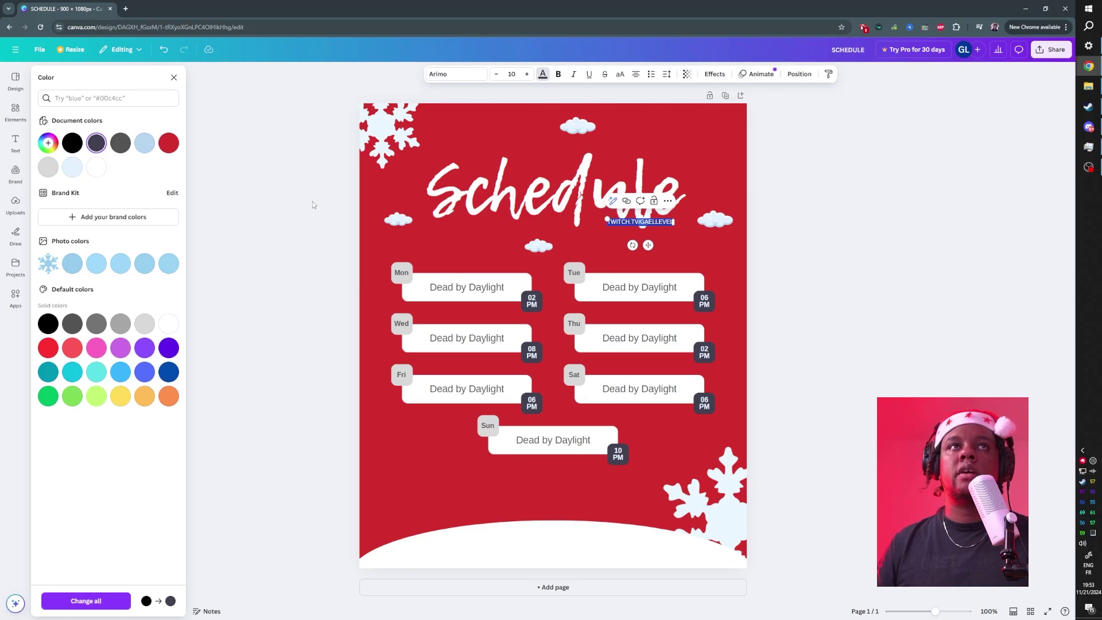
{"action": "left_click", "coordinate": [313, 205]}
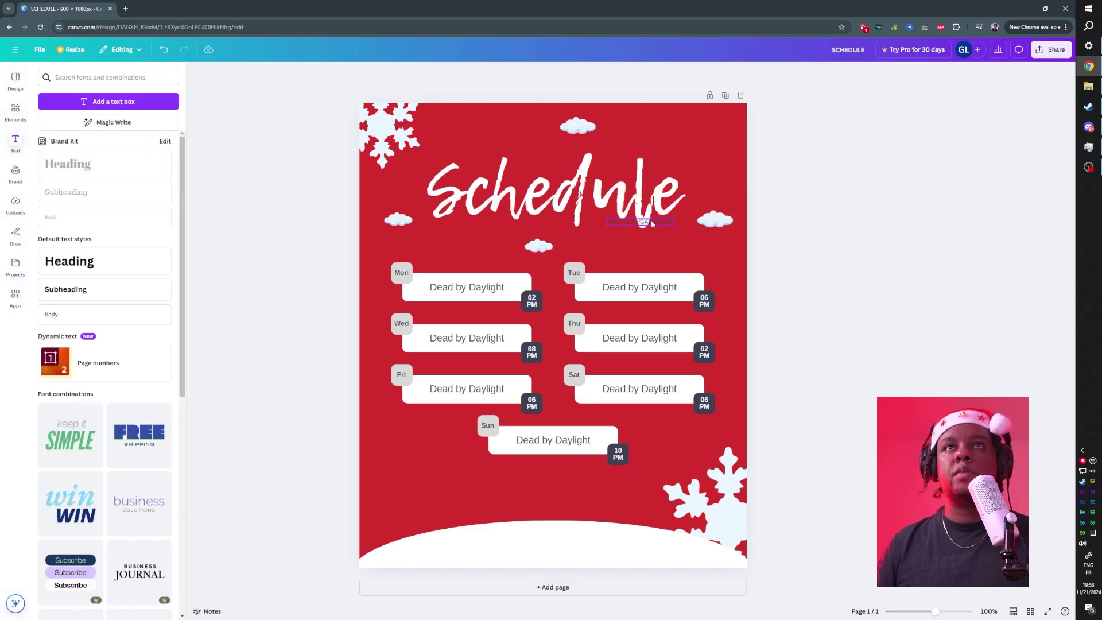
{"action": "left_click", "coordinate": [651, 222]}
{"action": "key", "text": "Escape"}
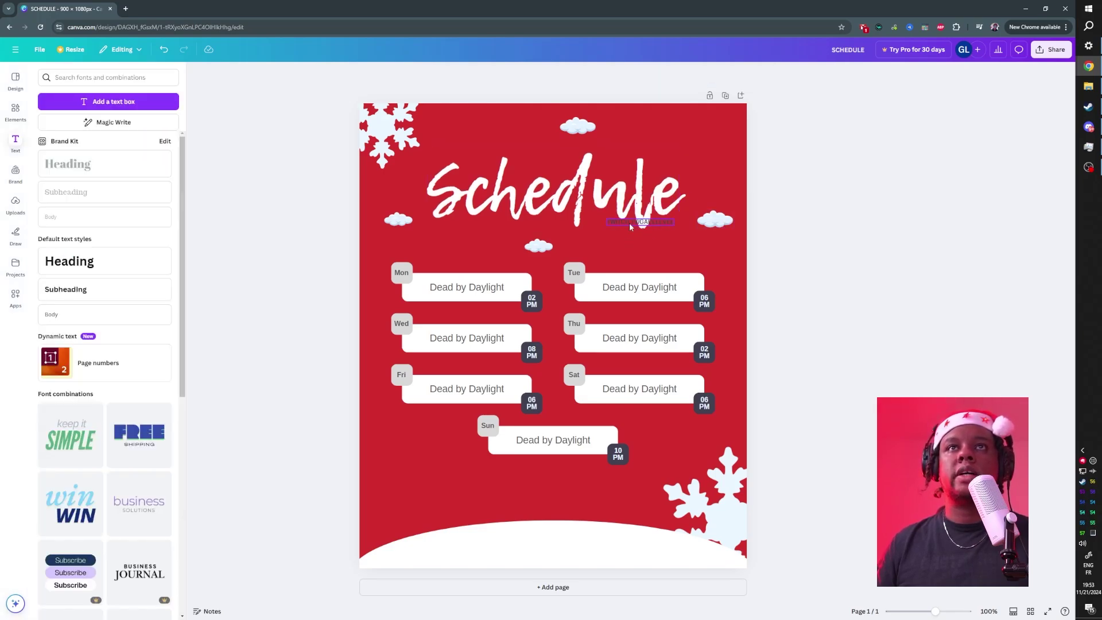
{"action": "left_click", "coordinate": [629, 223]}
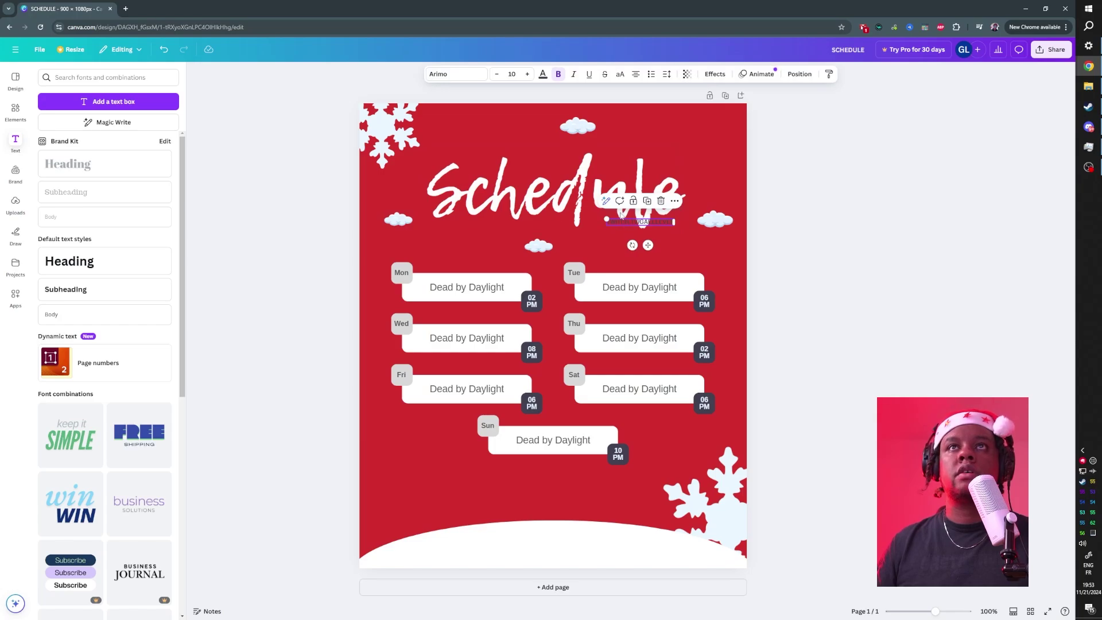
{"action": "left_click_drag", "start_coordinate": [624, 227], "coordinate": [691, 113]}
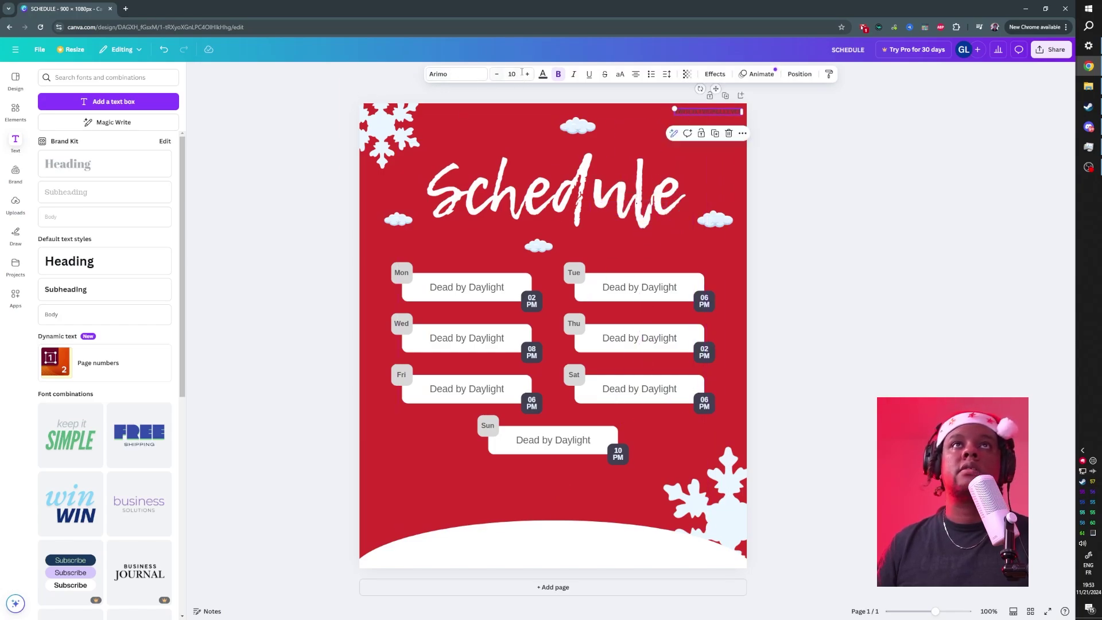
{"action": "key", "text": "ctrl+d"}
Step: Move the copied link below the Sunday row and change it to 'All times are in EST timezone'
{"action": "left_click_drag", "start_coordinate": [705, 122], "coordinate": [540, 475]}
{"action": "double_click", "coordinate": [540, 475]}
{"action": "type", "text": "All"}
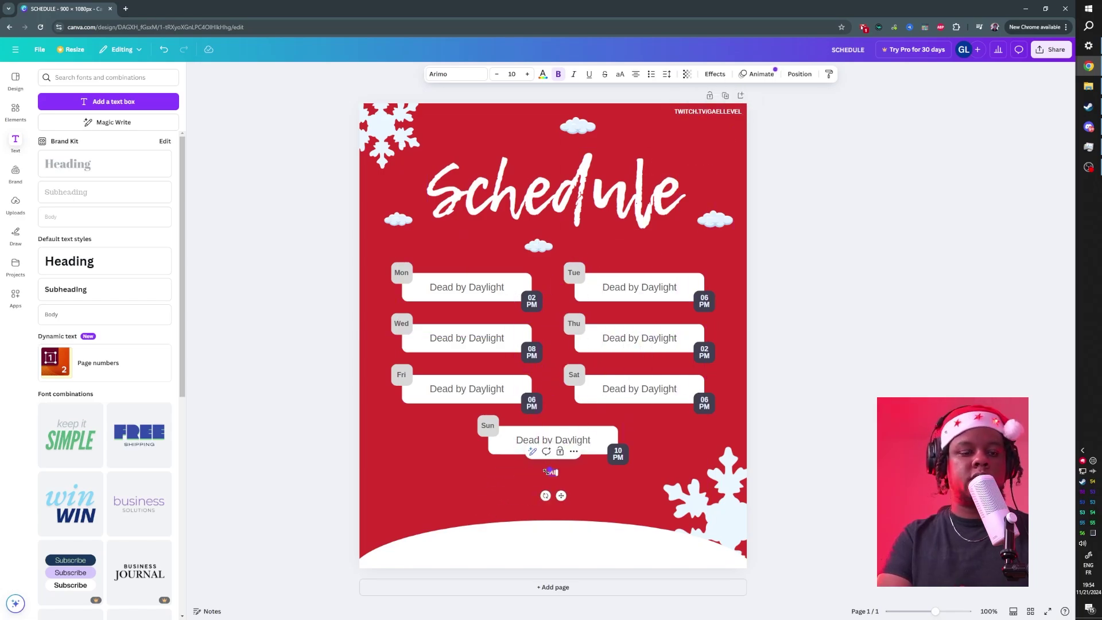
{"action": "type", "text": " times are in EST timezone"}
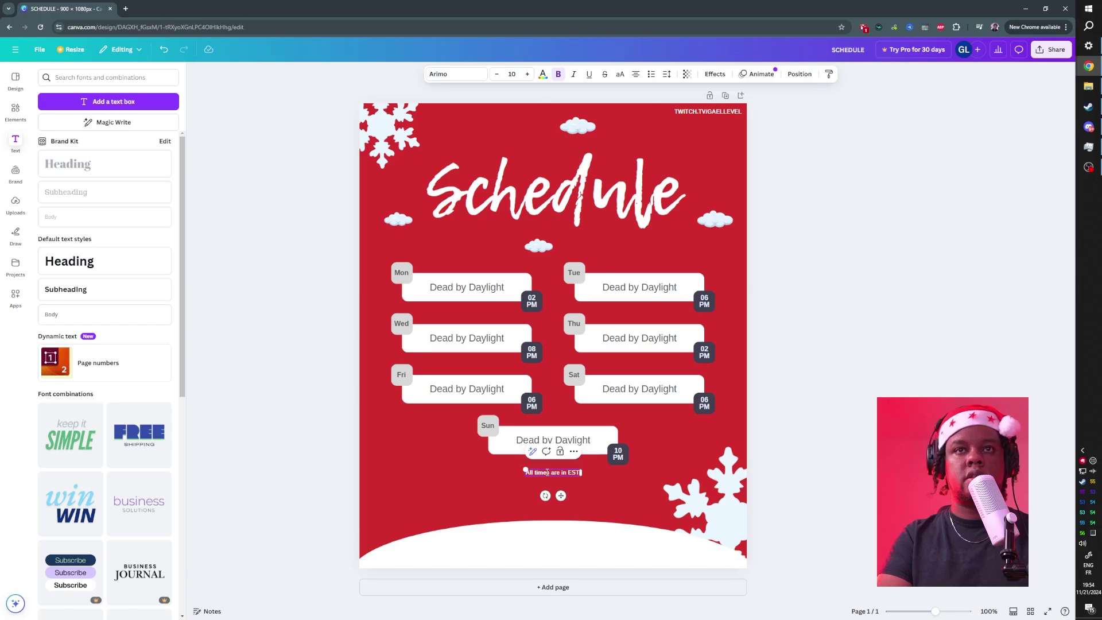
{"action": "left_click", "coordinate": [315, 400]}
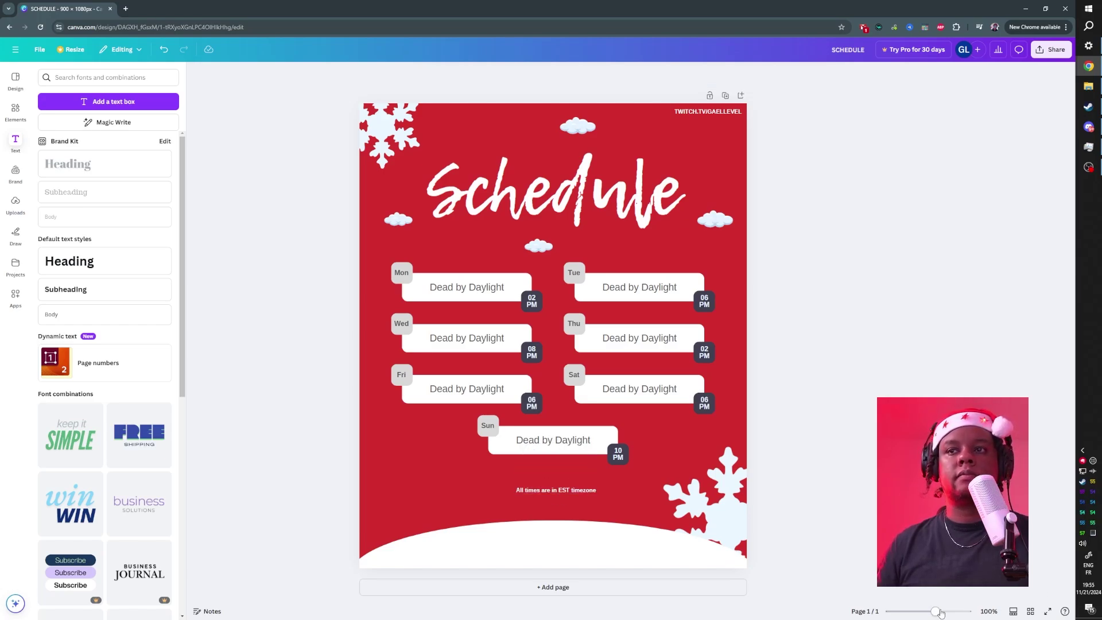
{"action": "mouse_move", "coordinate": [935, 612]}
{"action": "left_mouse_down"}
{"action": "mouse_move", "coordinate": [921, 612]}
{"action": "mouse_move", "coordinate": [937, 611]}
{"action": "left_mouse_up"}
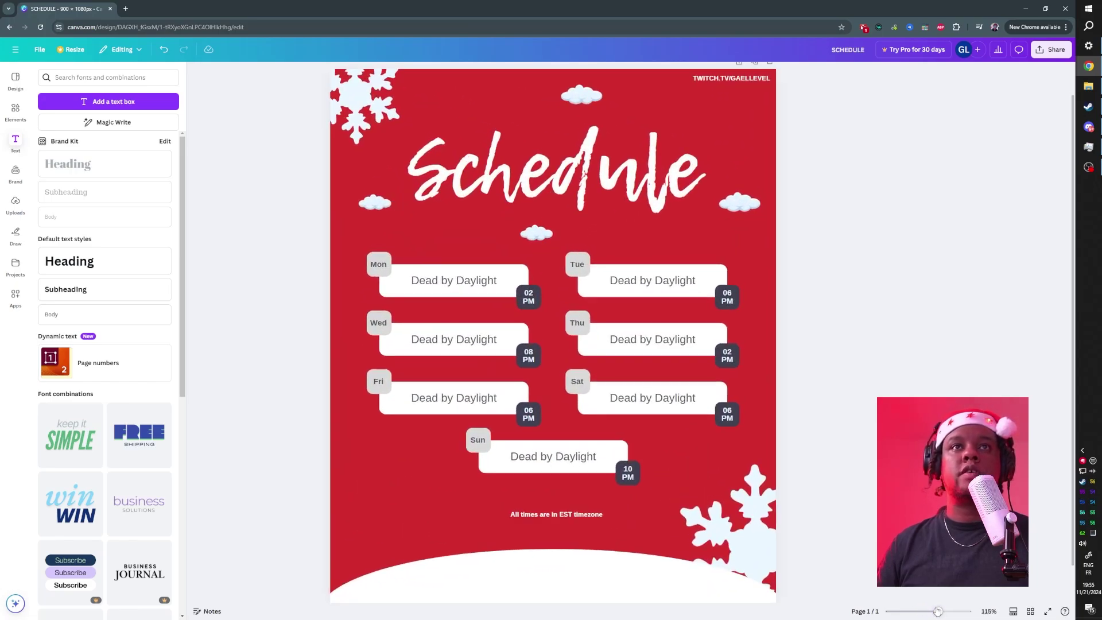
Step: Select the Tuesday and Monday game name text for editing
{"action": "left_click", "coordinate": [642, 289]}
{"action": "triple_click", "coordinate": [643, 284]}
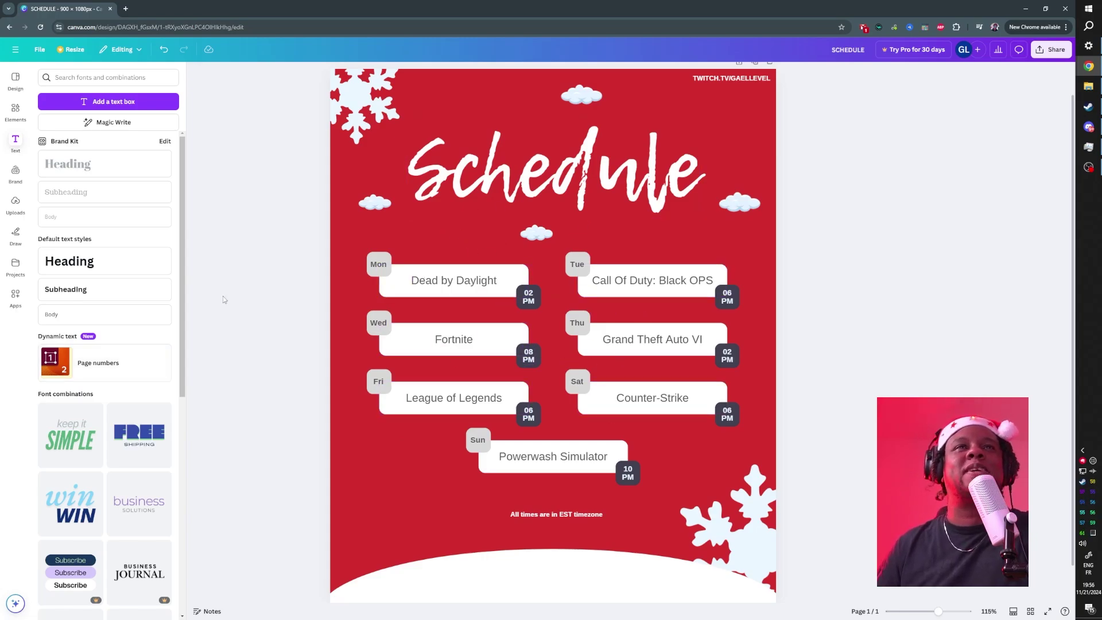
{"action": "scroll", "coordinate": [267, 272], "scroll_direction": "down", "scroll_amount": 1}
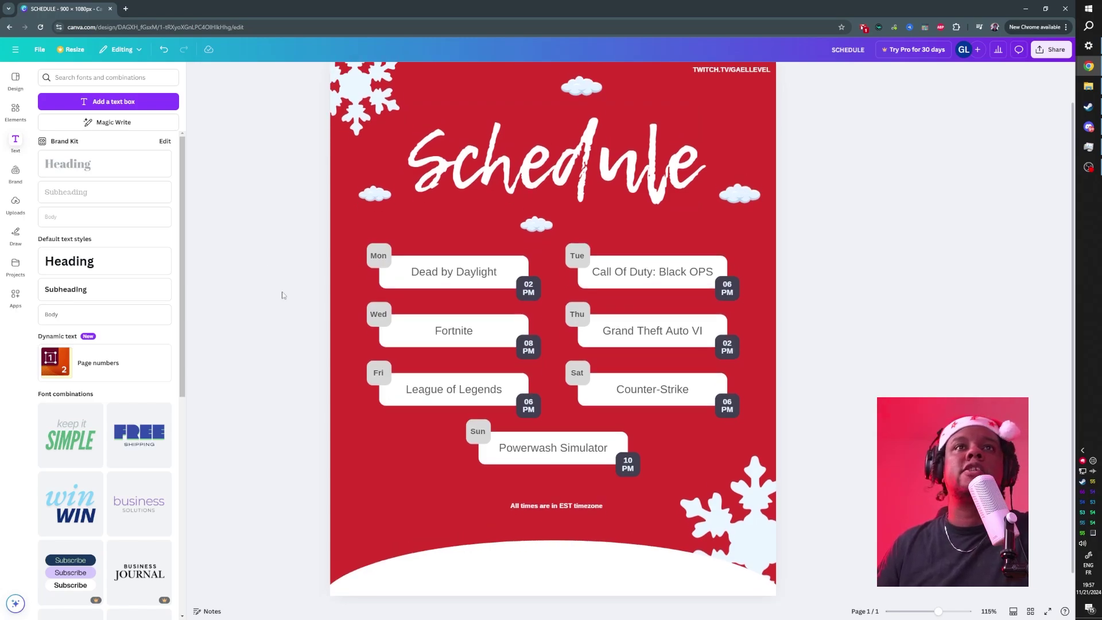
{"action": "left_click", "coordinate": [440, 273]}
{"action": "left_click_drag", "start_coordinate": [472, 273], "coordinate": [448, 274]}
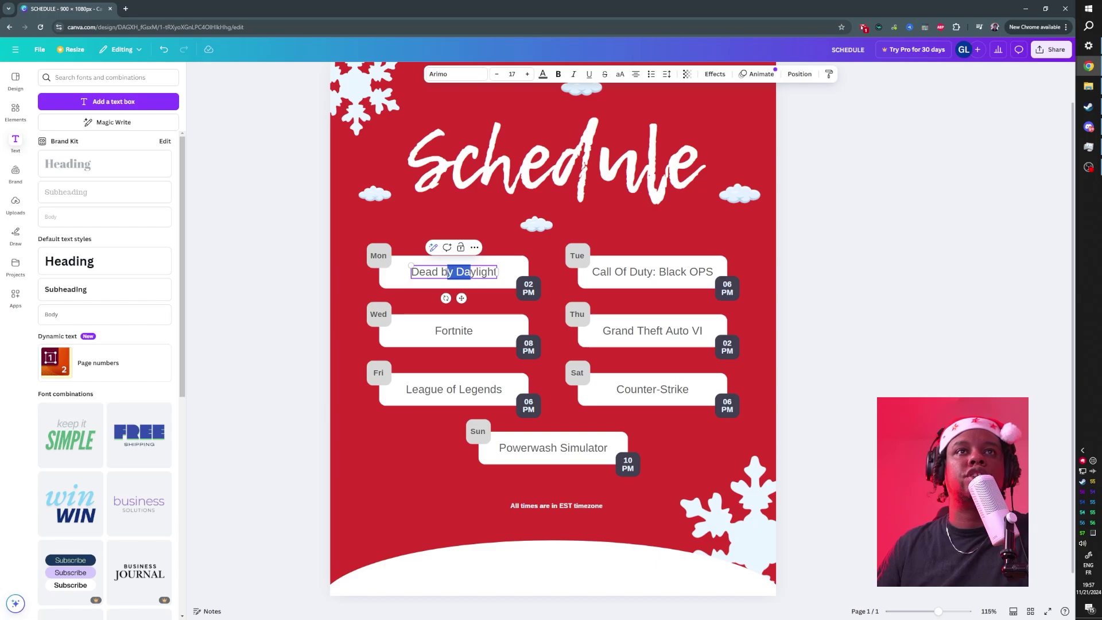
{"action": "key", "text": "Escape"}
{"action": "left_click", "coordinate": [306, 319]}
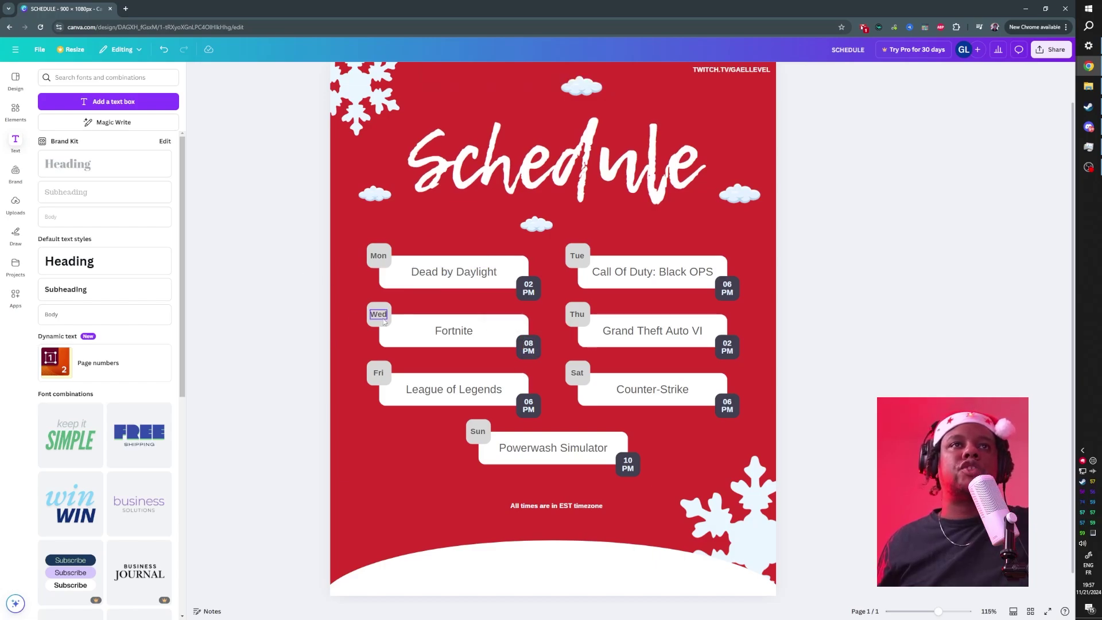
Step: Set the white box behind Fortnite to 47 percent transparency
{"action": "left_click", "coordinate": [380, 318]}
{"action": "left_click", "coordinate": [419, 335]}
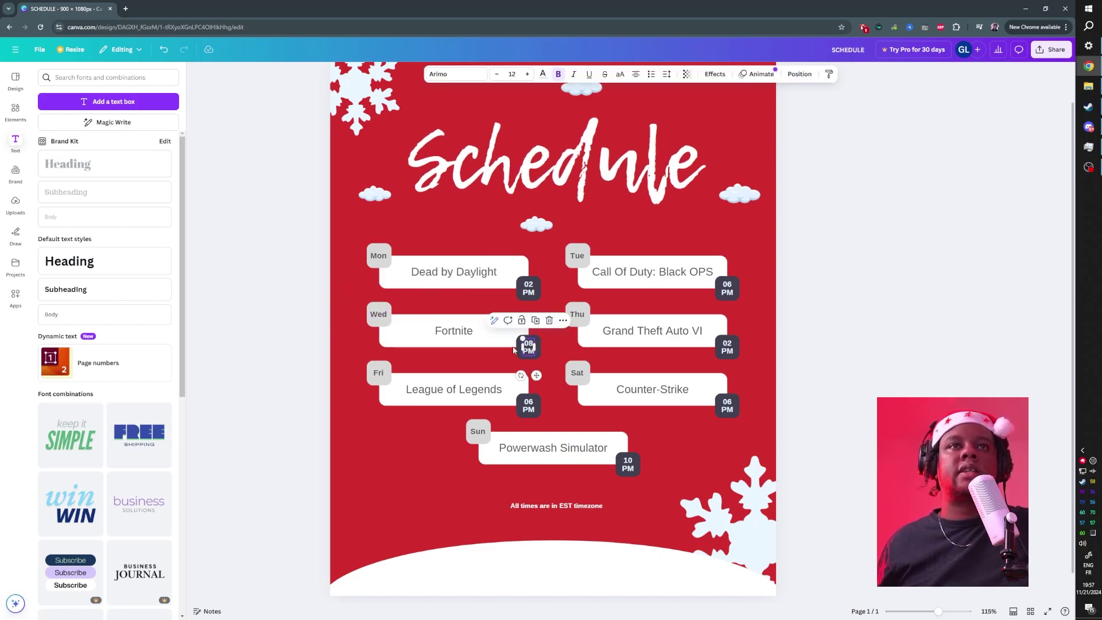
{"action": "left_click", "coordinate": [418, 334]}
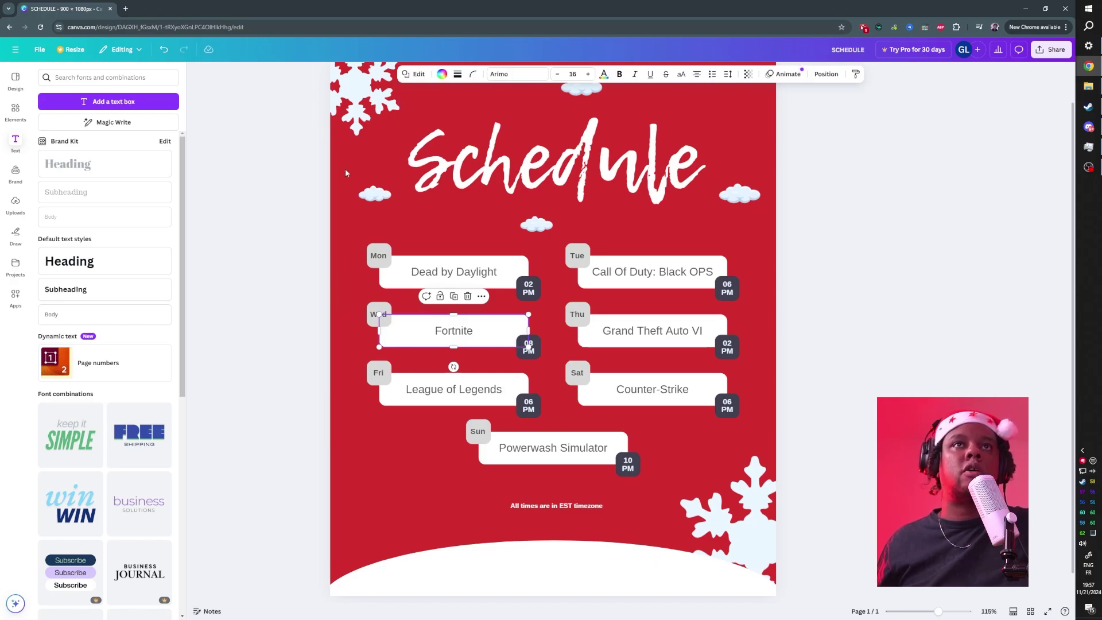
{"action": "left_click", "coordinate": [749, 74]}
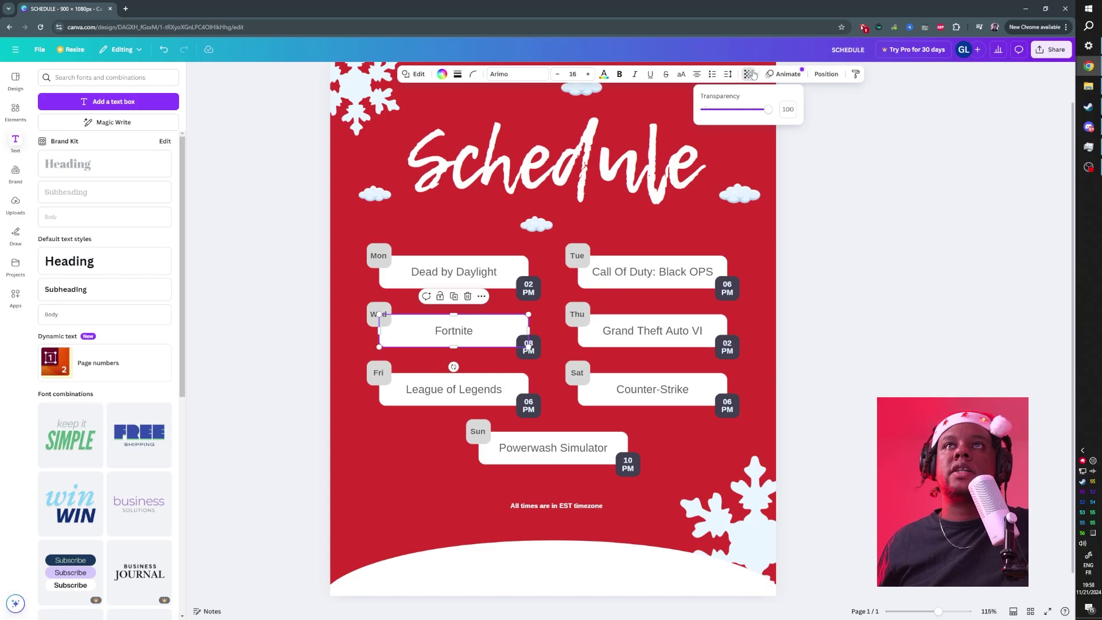
{"action": "left_click_drag", "start_coordinate": [765, 111], "coordinate": [734, 110]}
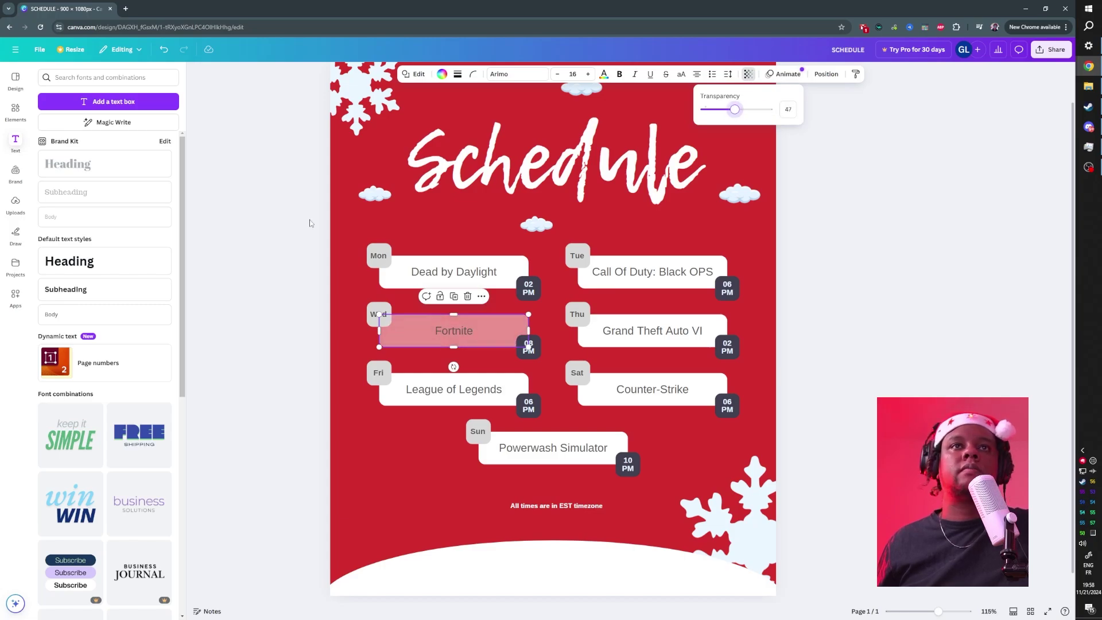
{"action": "left_click", "coordinate": [799, 229]}
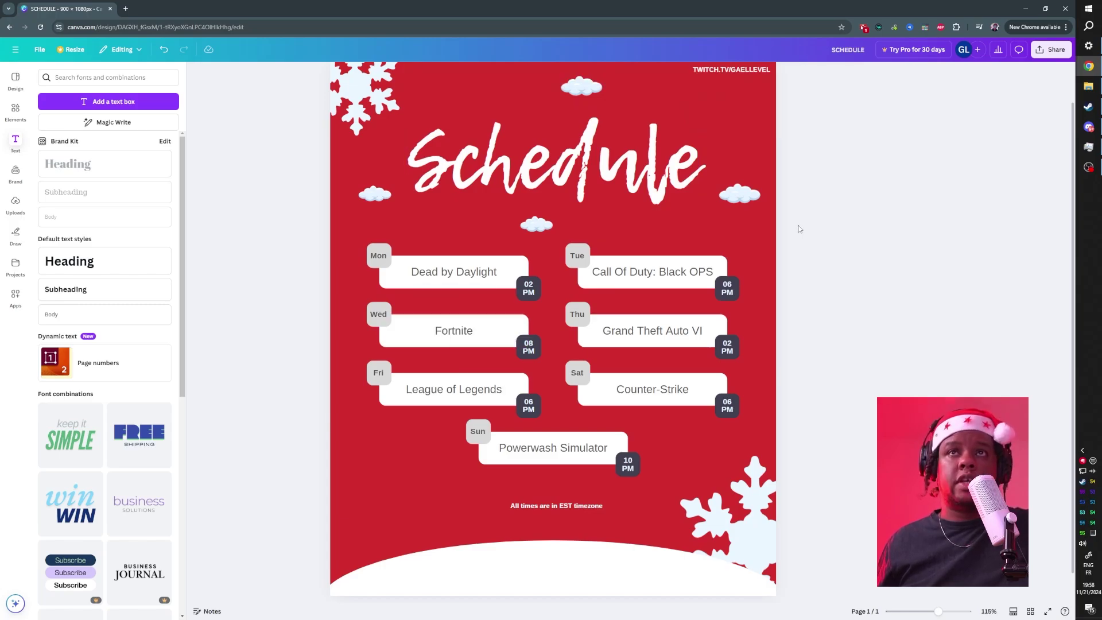
{"action": "left_click", "coordinate": [746, 132]}
{"action": "left_click", "coordinate": [569, 75]}
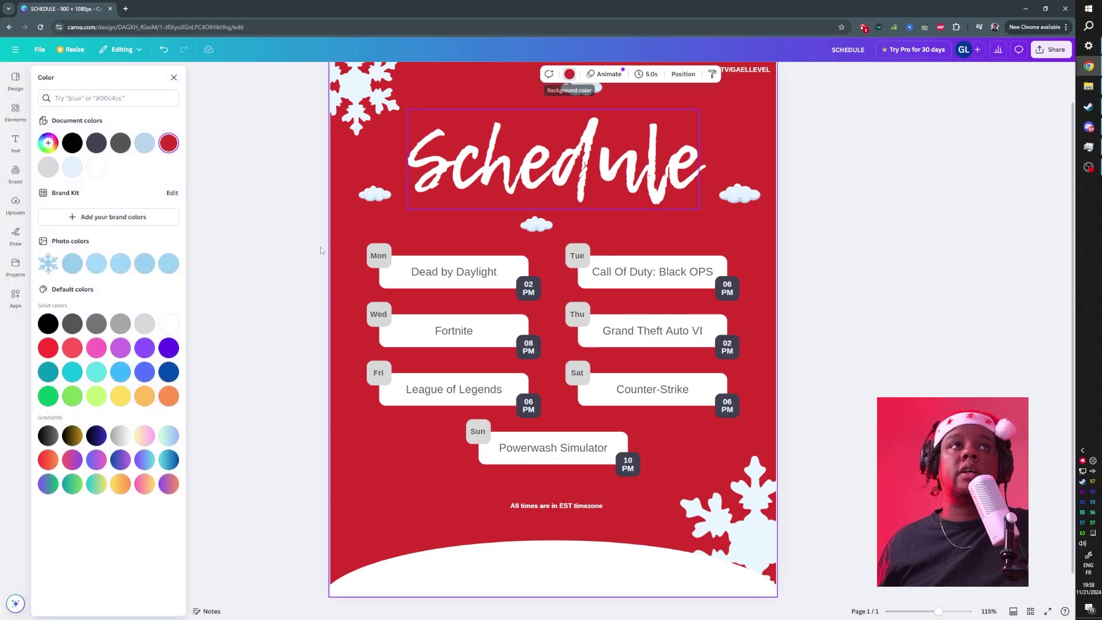
{"action": "left_click", "coordinate": [96, 143]}
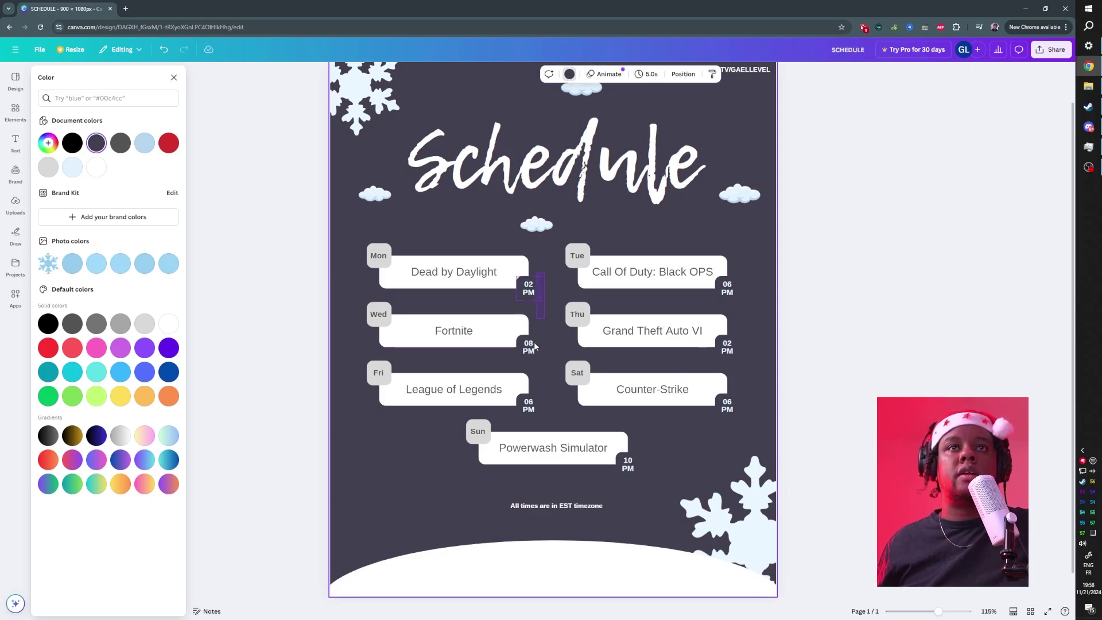
{"action": "left_click_drag", "start_coordinate": [534, 345], "coordinate": [539, 416]}
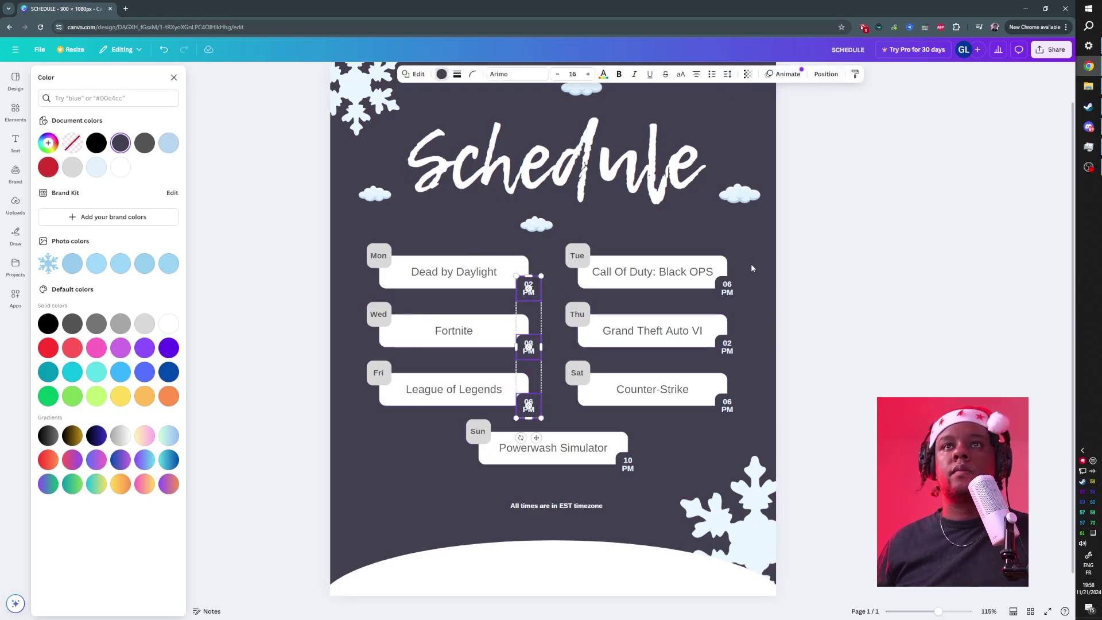
{"action": "left_click_drag", "start_coordinate": [750, 264], "coordinate": [648, 459]}
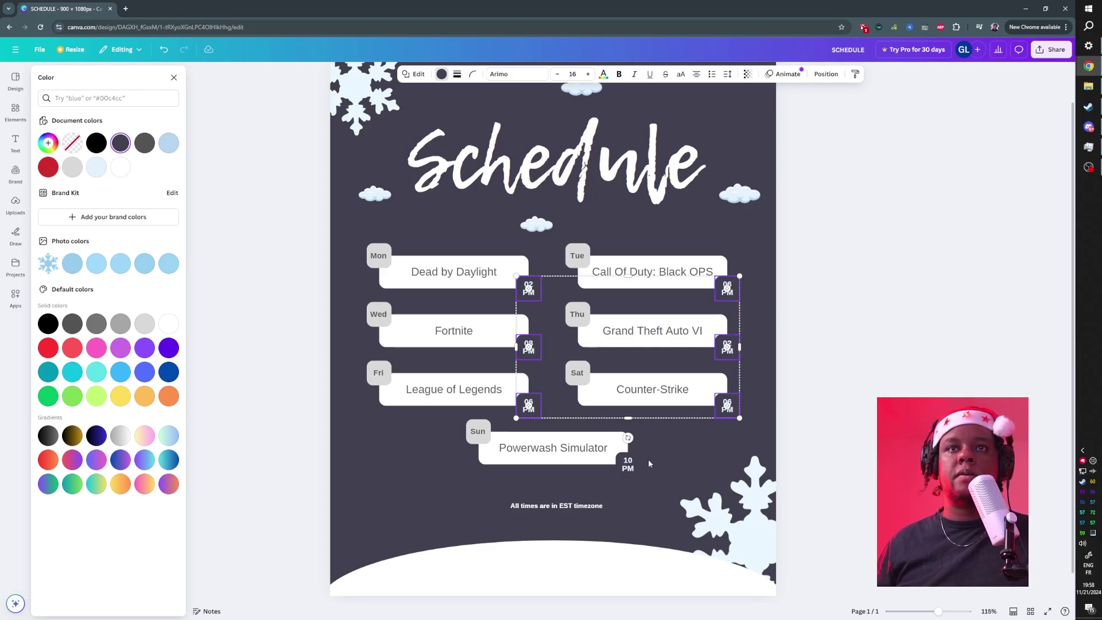
{"action": "left_click", "coordinate": [638, 473], "text": "shift"}
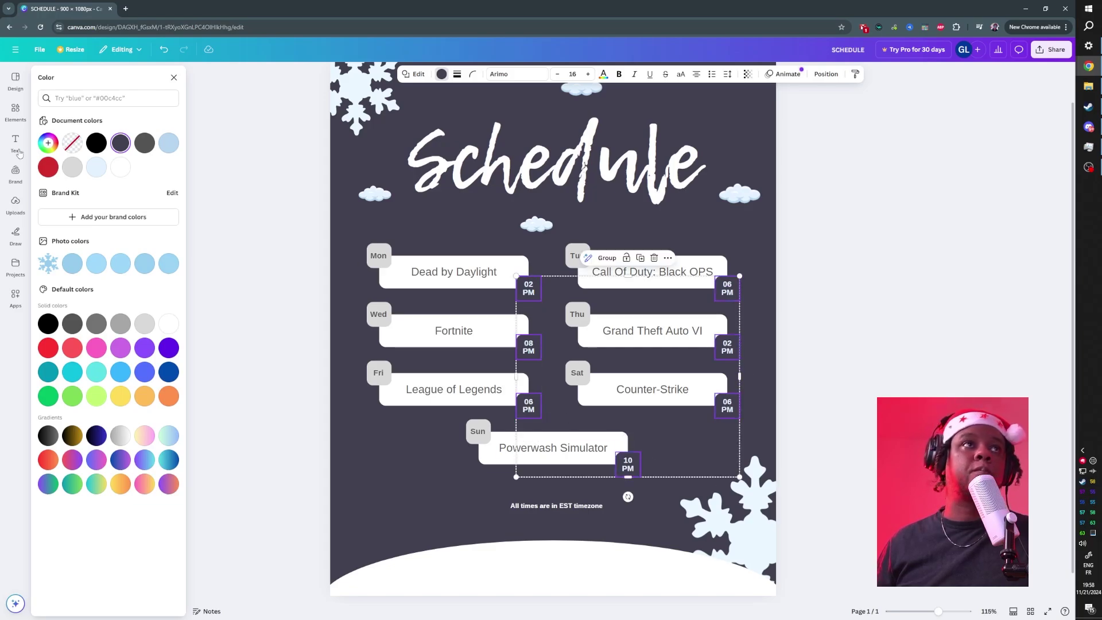
{"action": "left_click", "coordinate": [49, 168]}
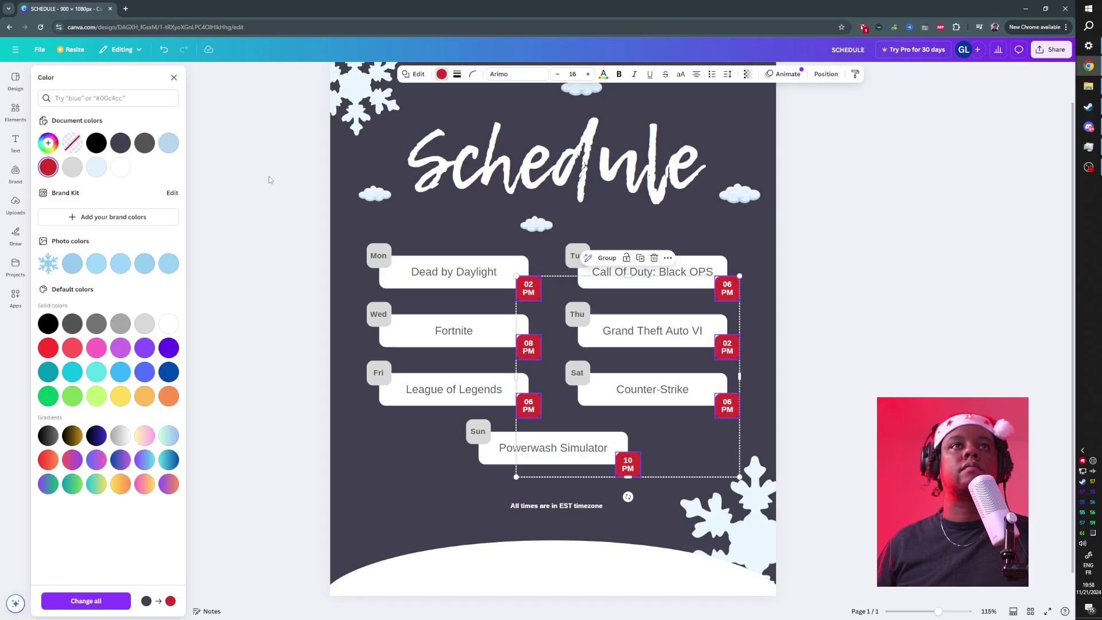
{"action": "left_click", "coordinate": [551, 160]}
{"action": "left_click", "coordinate": [542, 74]}
{"action": "left_click", "coordinate": [49, 168]}
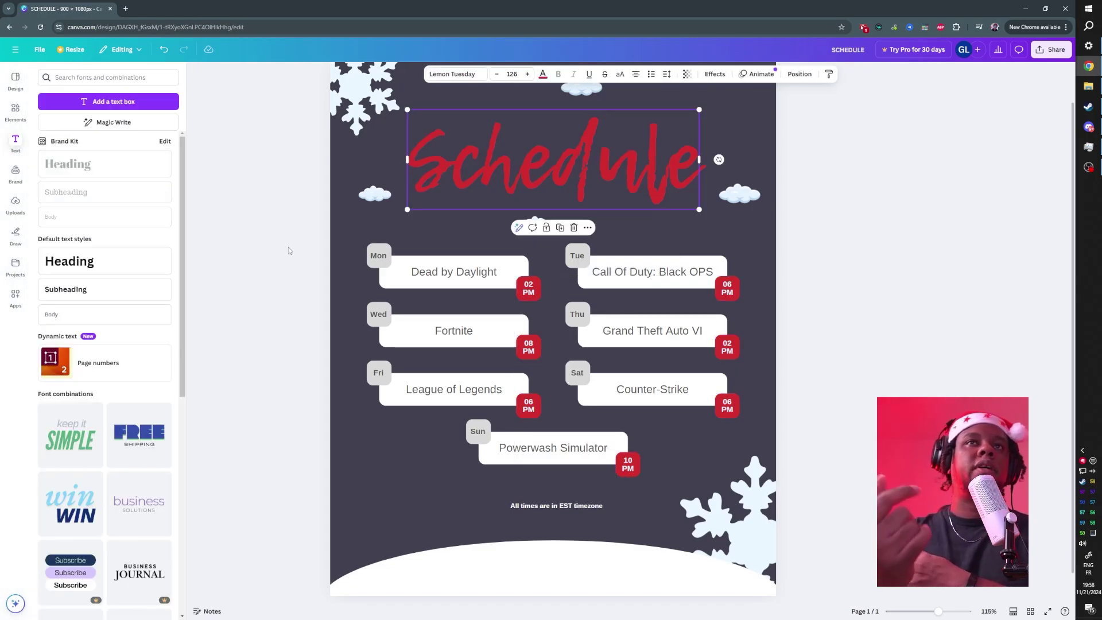
Step: Undo the colour change, then create and copy a public template link for the design
{"action": "key", "text": "ctrl+z"}
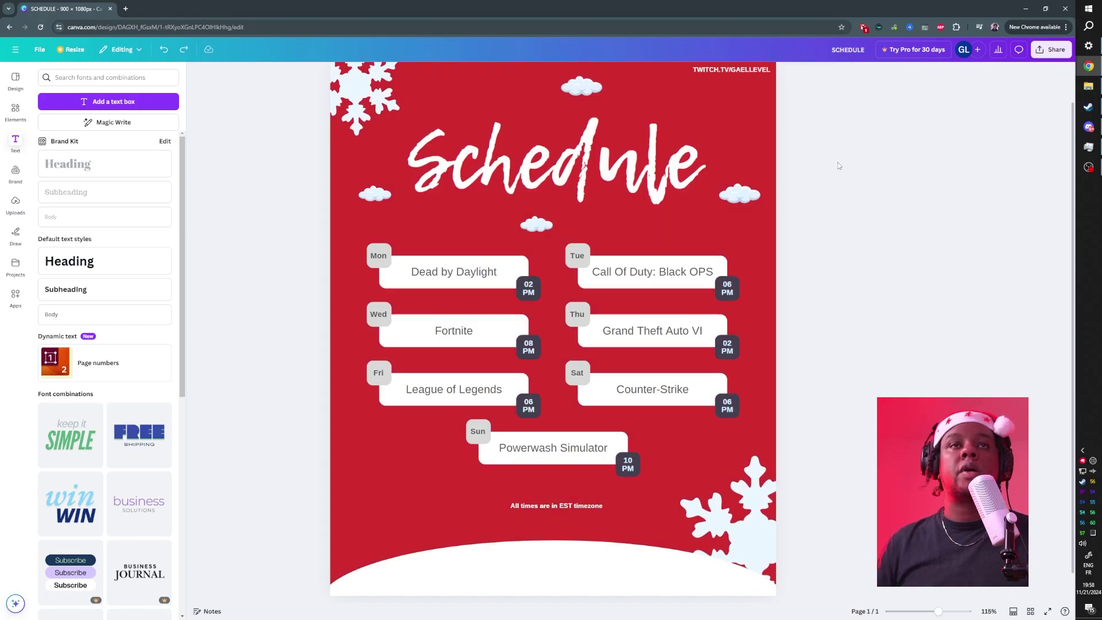
{"action": "left_click", "coordinate": [1051, 50]}
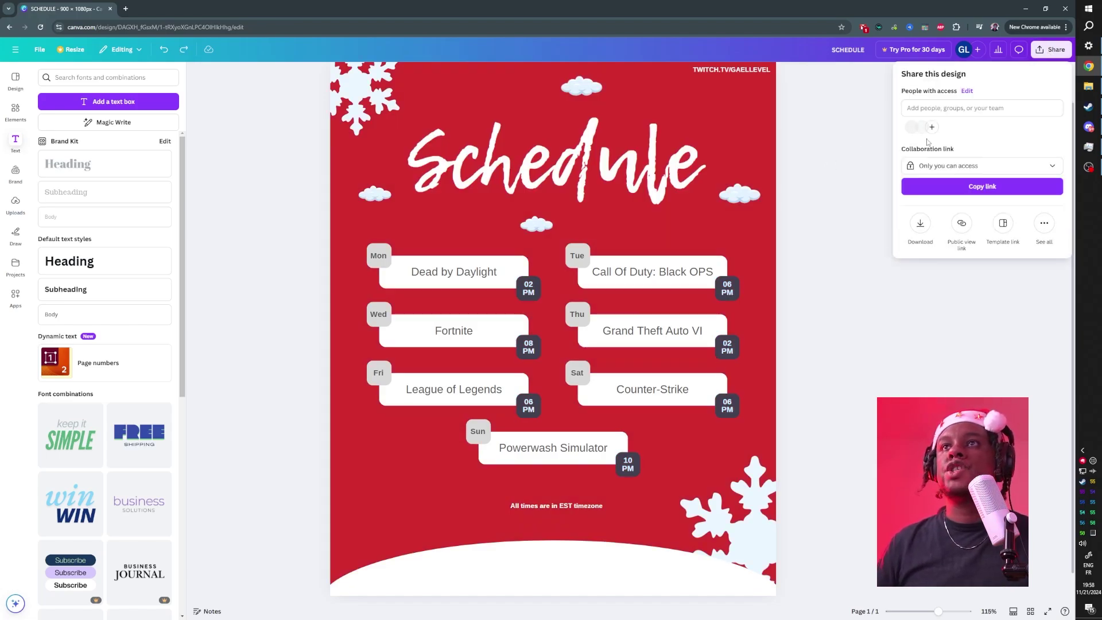
{"action": "left_click", "coordinate": [1002, 225]}
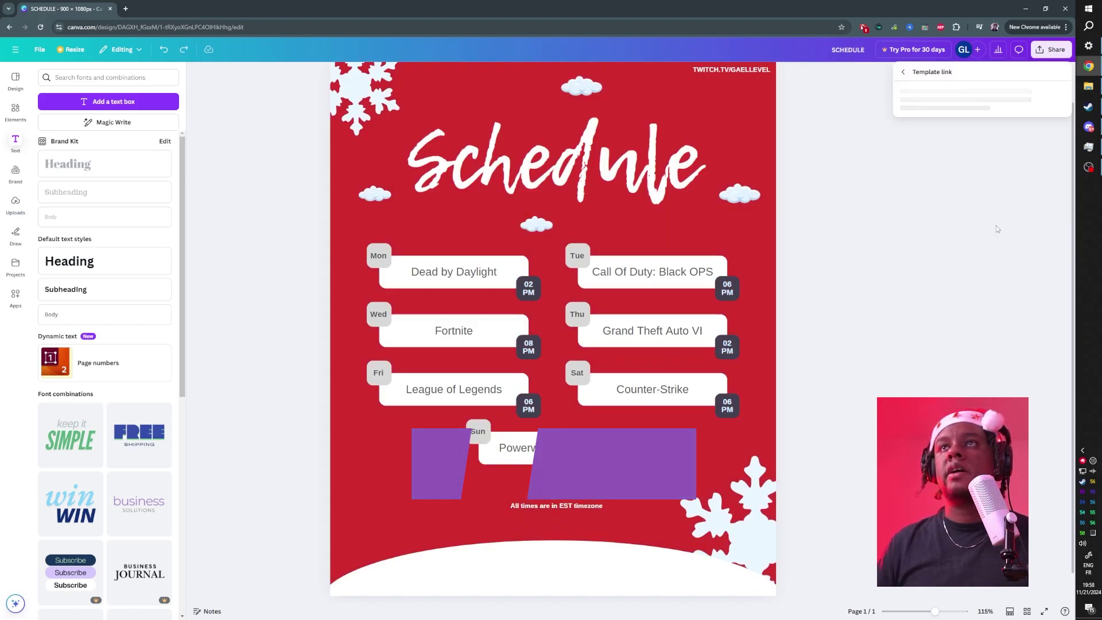
{"action": "left_click", "coordinate": [1047, 241]}
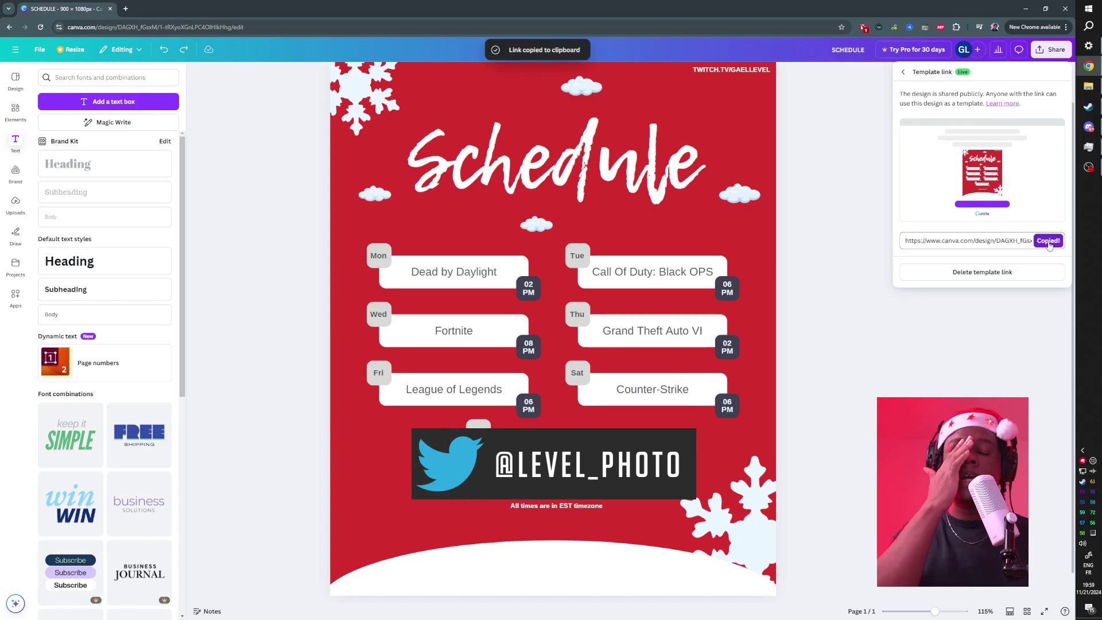